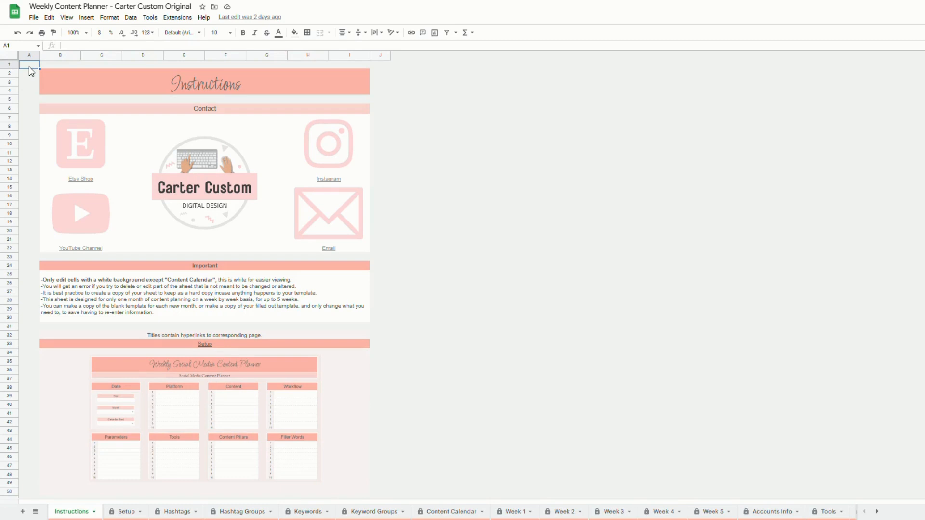
Step: Look over the file commands for making a copy and skim the guidance on the Instructions sheet
{"action": "left_click", "coordinate": [33, 18]}
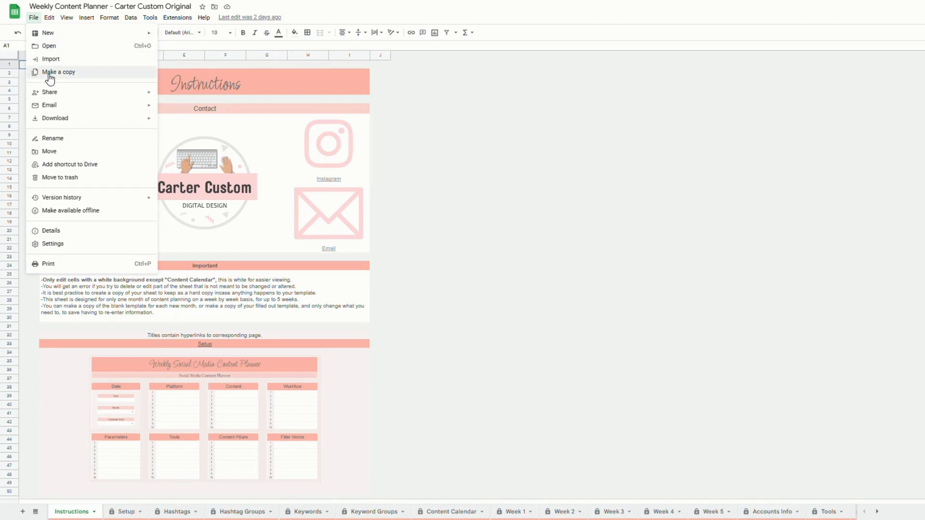
{"action": "left_click", "coordinate": [22, 68]}
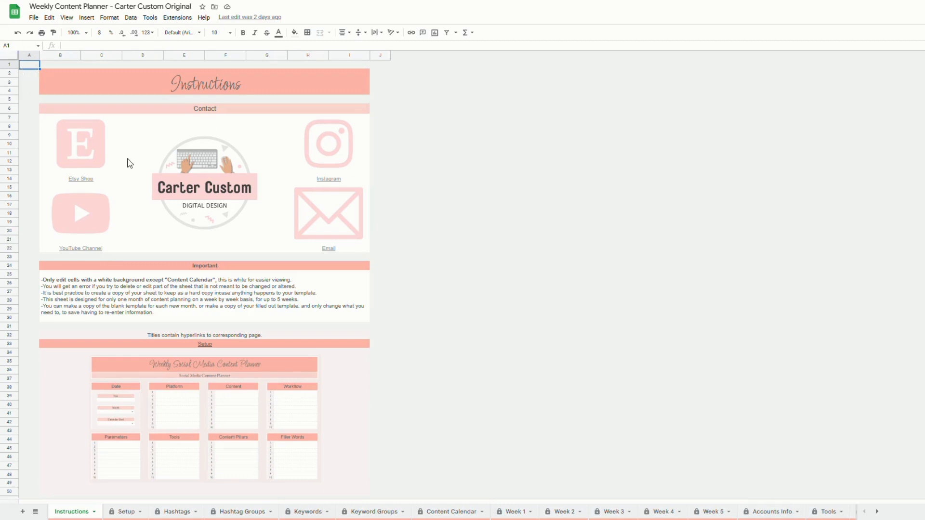
{"action": "scroll", "coordinate": [129, 162], "scroll_direction": "down", "scroll_amount": 10}
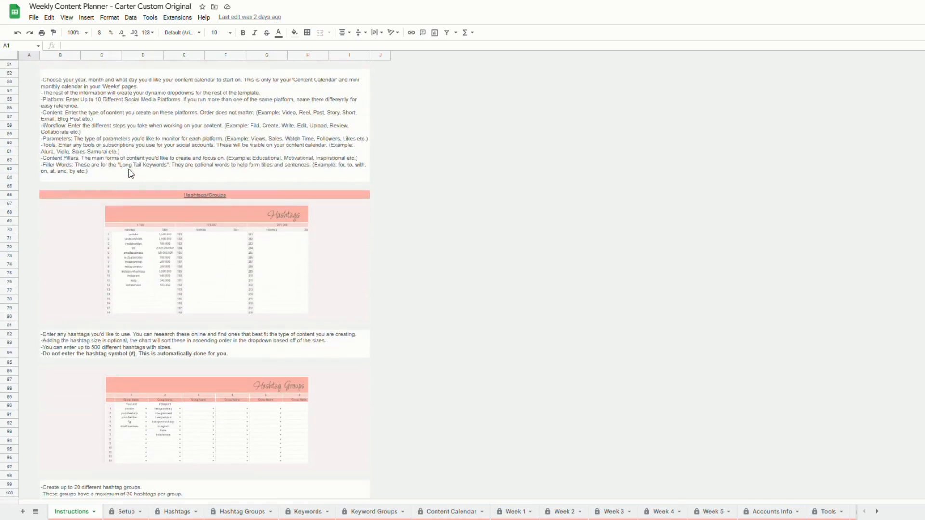
{"action": "scroll", "coordinate": [129, 173], "scroll_direction": "up", "scroll_amount": 8}
{"action": "scroll", "coordinate": [130, 174], "scroll_direction": "up", "scroll_amount": 3}
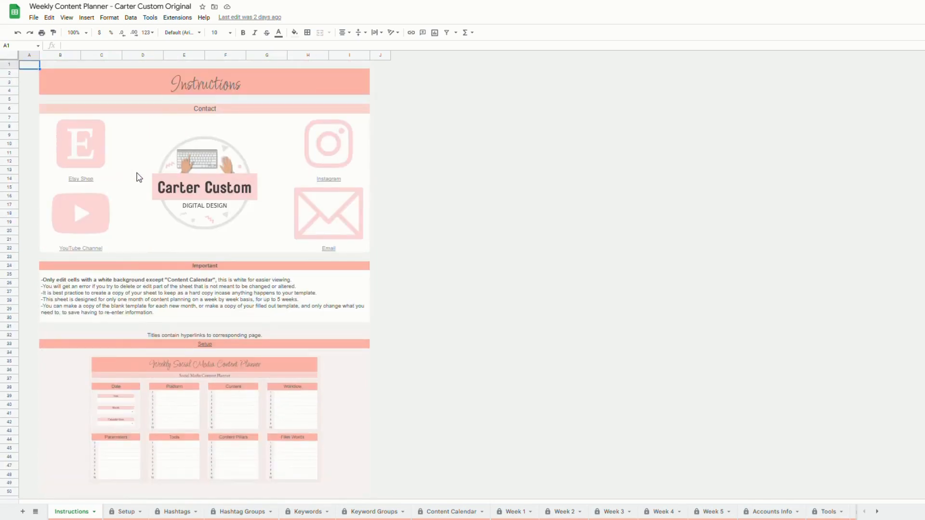
Step: Examine the Setup and Hashtags/Groups title links and their explanatory notes on the Instructions sheet
{"action": "left_click", "coordinate": [206, 346]}
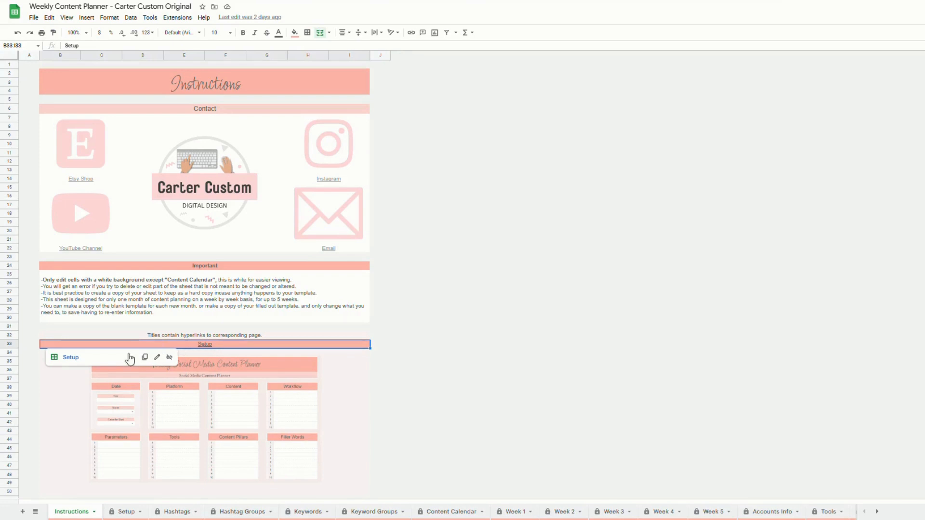
{"action": "scroll", "coordinate": [195, 356], "scroll_direction": "down", "scroll_amount": 6}
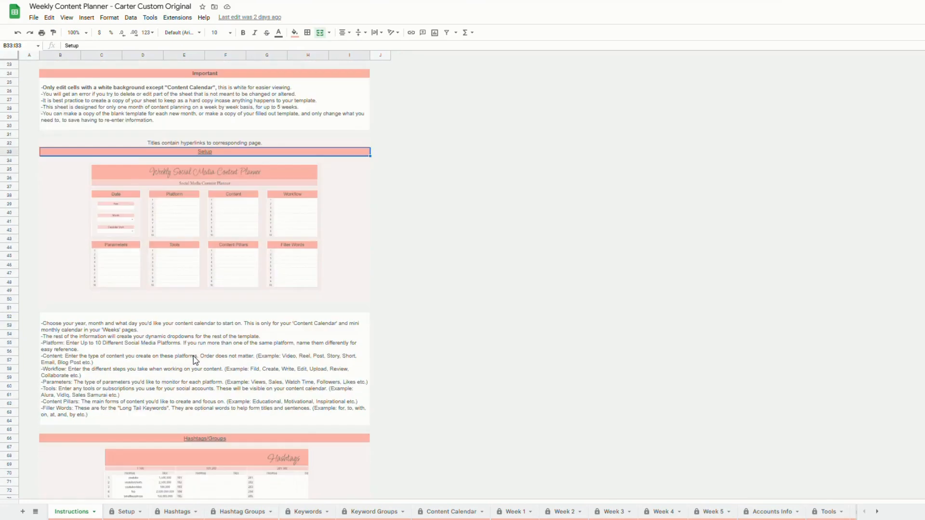
{"action": "left_click", "coordinate": [197, 370]}
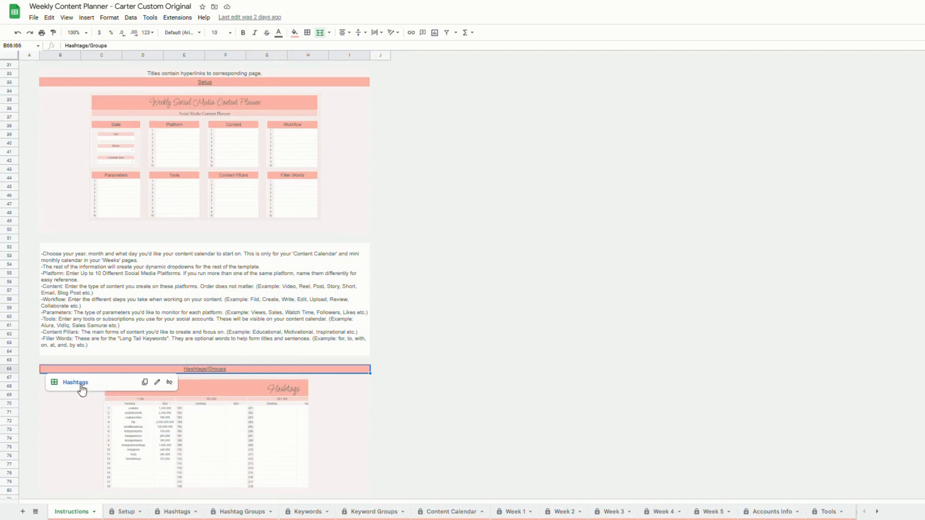
{"action": "scroll", "coordinate": [205, 372], "scroll_direction": "up", "scroll_amount": 4}
{"action": "scroll", "coordinate": [204, 375], "scroll_direction": "up", "scroll_amount": 2}
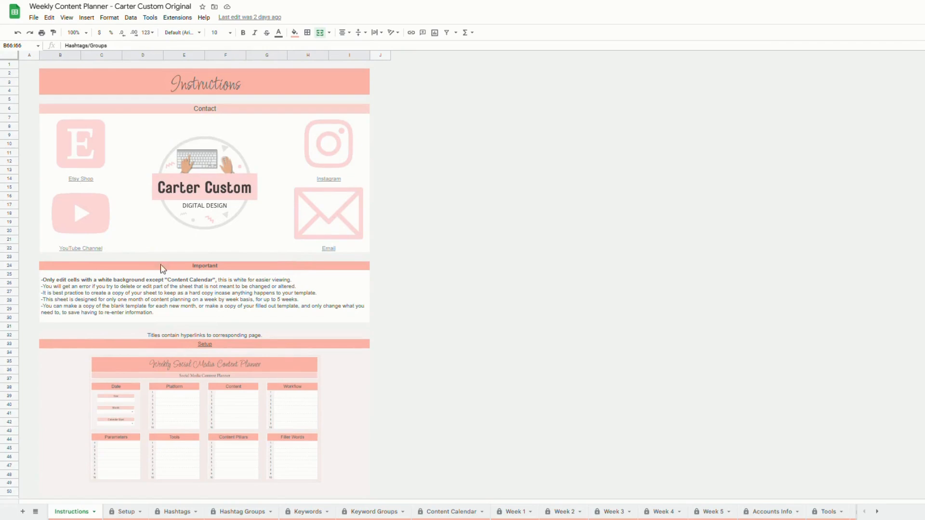
{"action": "scroll", "coordinate": [231, 269], "scroll_direction": "down", "scroll_amount": 5}
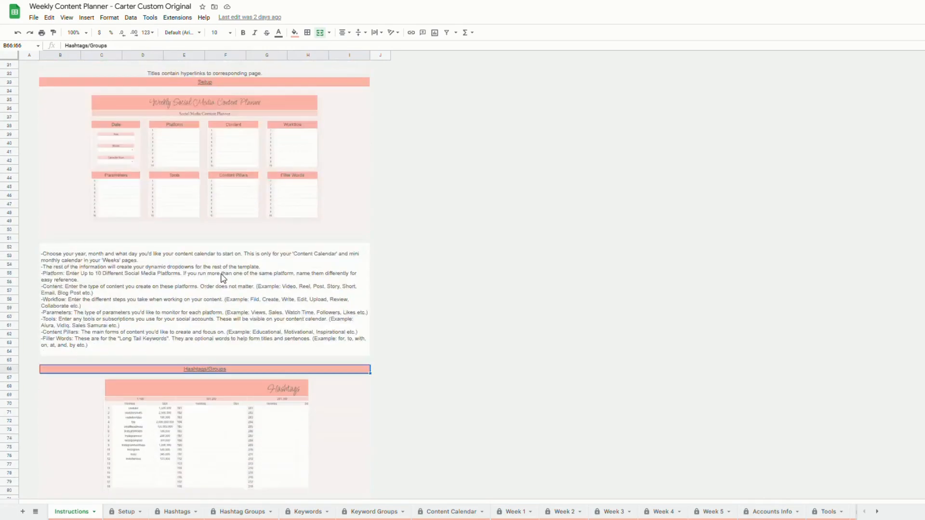
{"action": "scroll", "coordinate": [223, 279], "scroll_direction": "up", "scroll_amount": 5}
{"action": "scroll", "coordinate": [223, 278], "scroll_direction": "up", "scroll_amount": 1}
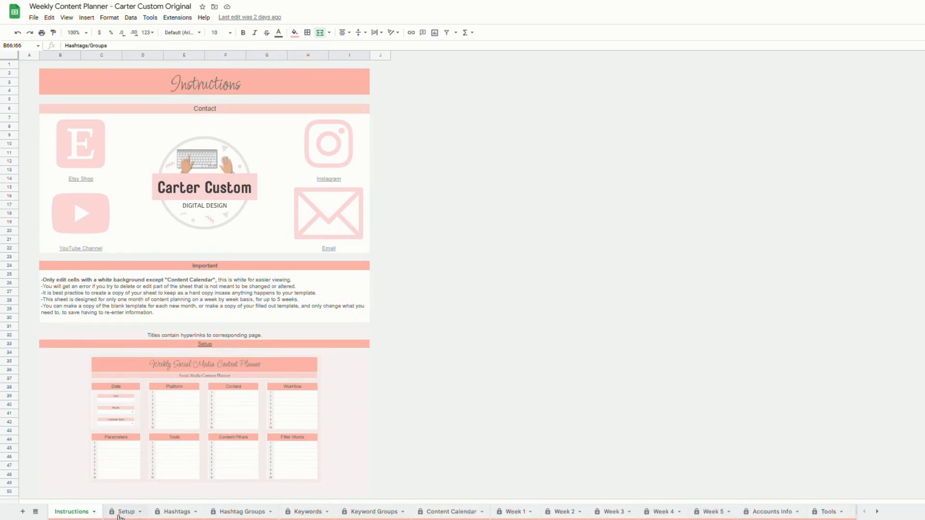
Step: Open the Setup sheet, inspect the planner's year cell and select March as the month
{"action": "scroll", "coordinate": [275, 514], "scroll_direction": "right", "scroll_amount": 3}
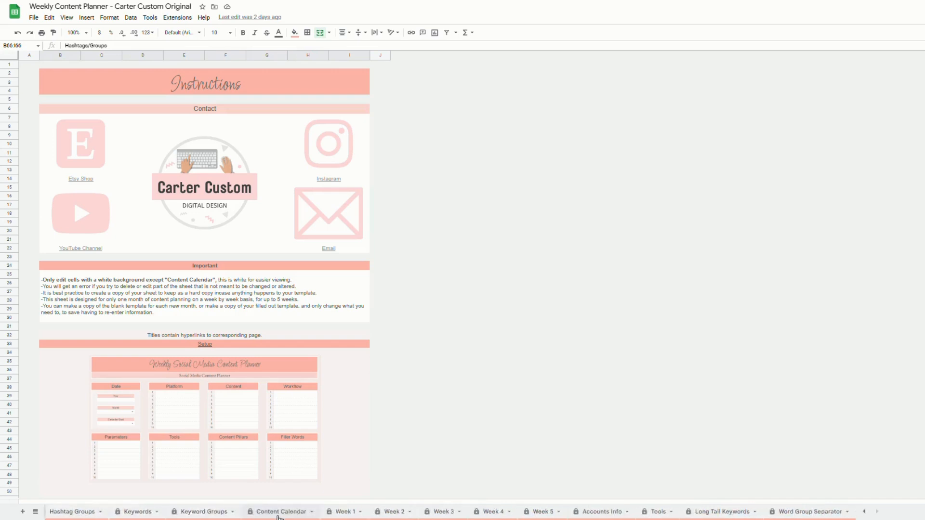
{"action": "scroll", "coordinate": [280, 515], "scroll_direction": "left", "scroll_amount": 3}
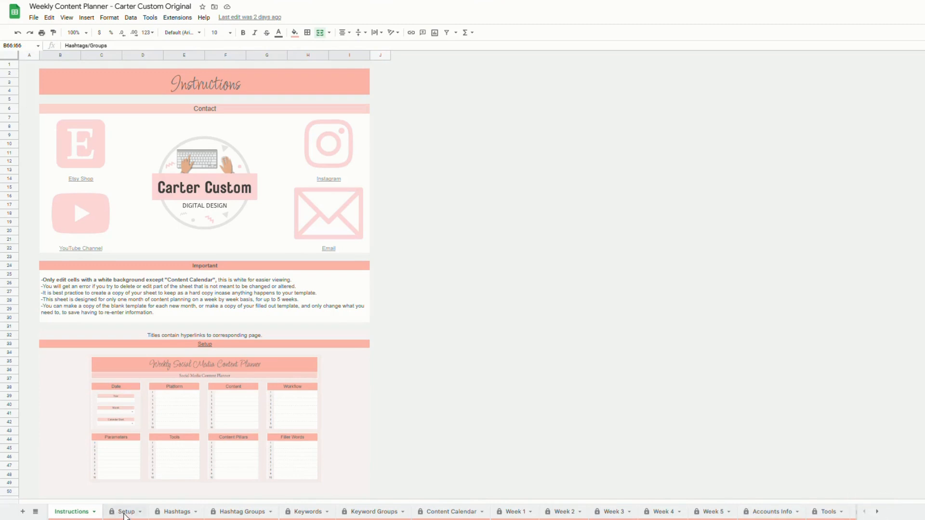
{"action": "left_click", "coordinate": [125, 512]}
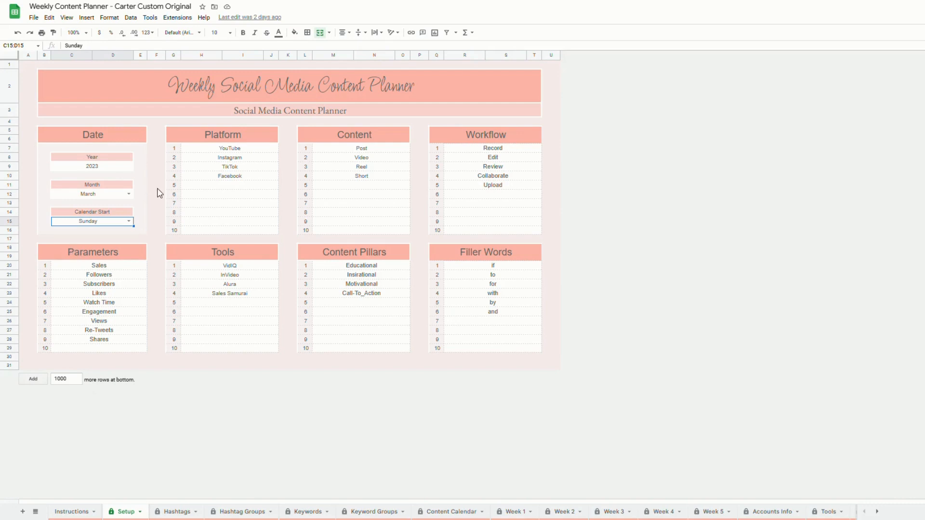
{"action": "left_click", "coordinate": [120, 169]}
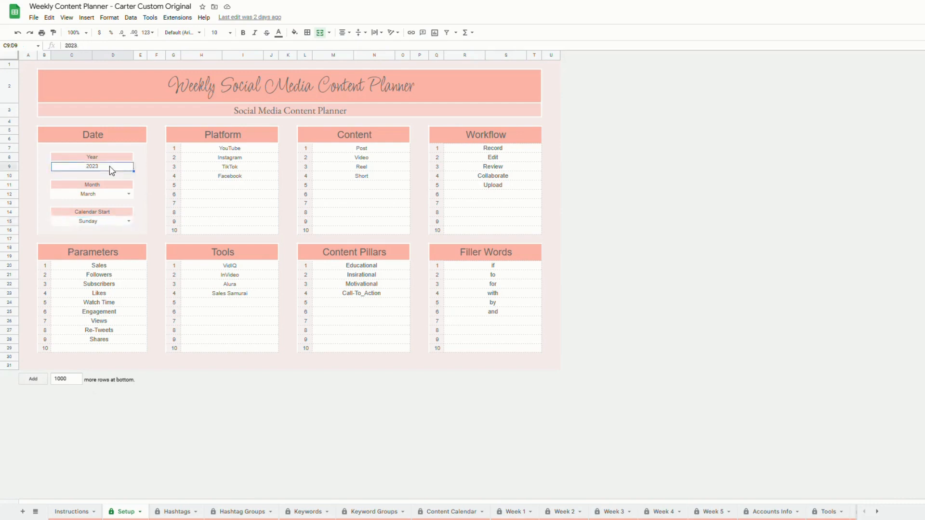
{"action": "left_click", "coordinate": [132, 193]}
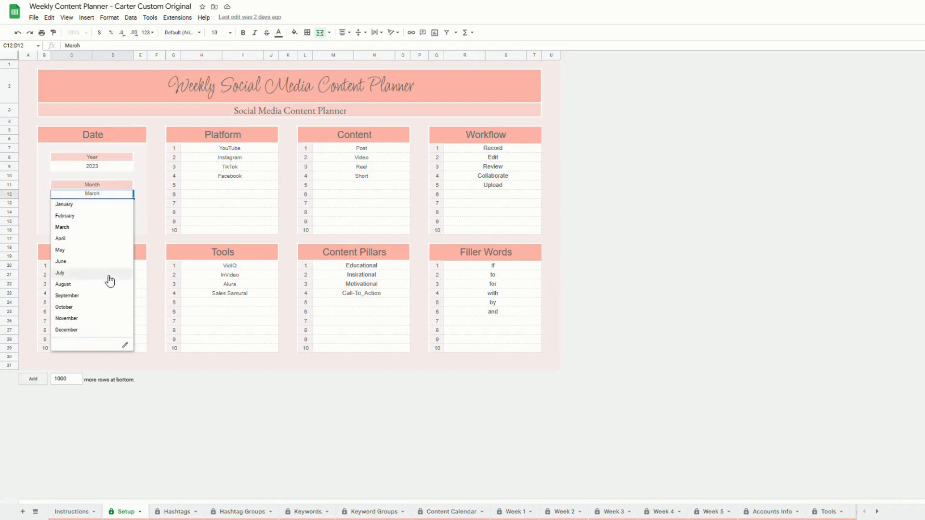
{"action": "left_click", "coordinate": [109, 232]}
Step: Switch the calendar start day to Monday and back to Sunday
{"action": "left_click", "coordinate": [129, 221]}
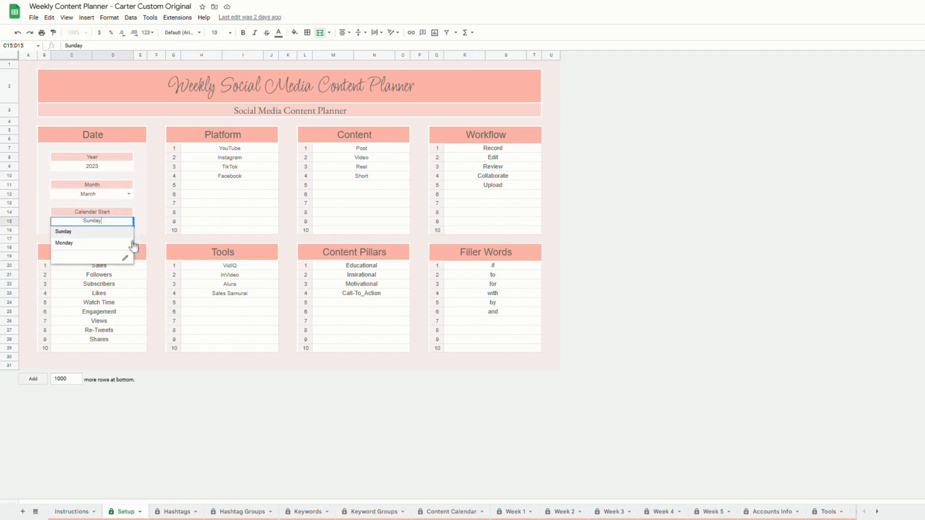
{"action": "left_click", "coordinate": [126, 243]}
{"action": "left_click", "coordinate": [129, 222]}
{"action": "left_click", "coordinate": [113, 233]}
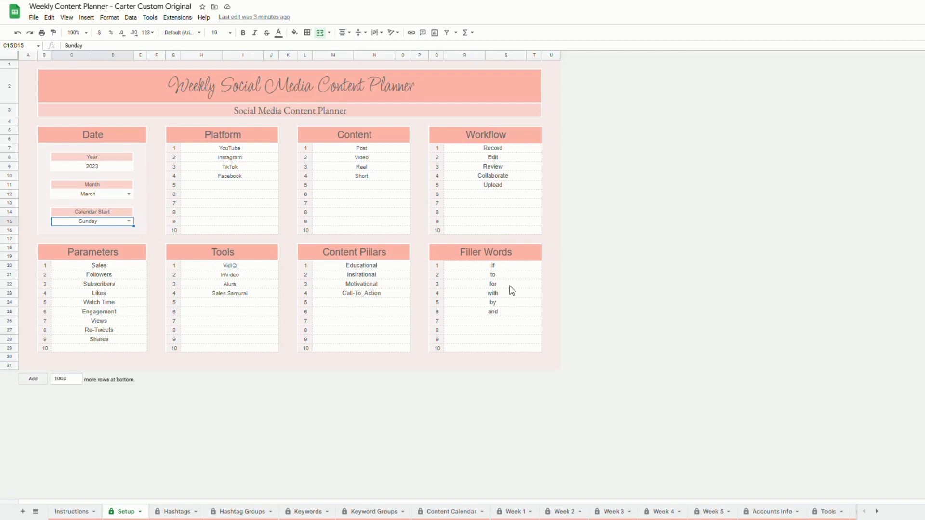
Step: Open the Hashtags sheet and examine the hashtag list and the Size column for hashtags 1-100
{"action": "left_click", "coordinate": [178, 513]}
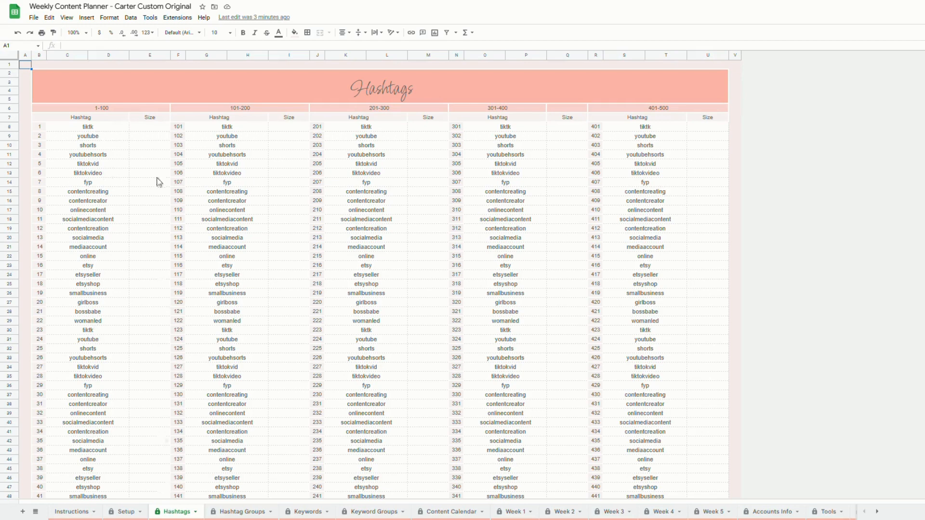
{"action": "left_click", "coordinate": [143, 128]}
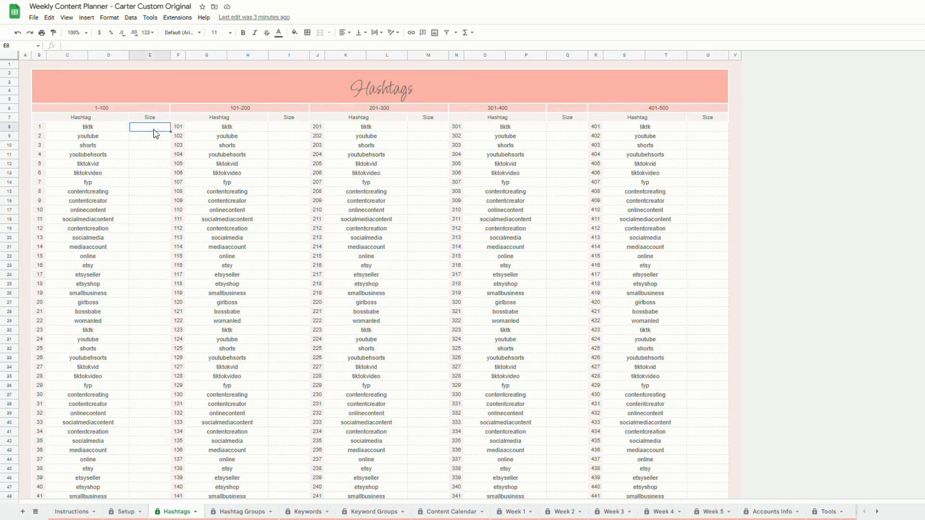
{"action": "left_click_drag", "start_coordinate": [149, 339], "coordinate": [159, 388]}
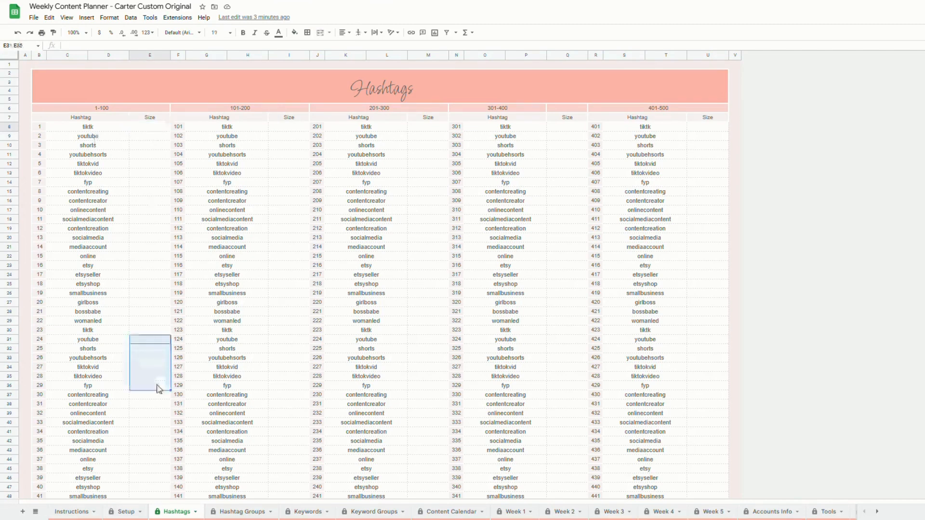
{"action": "left_click", "coordinate": [162, 293]}
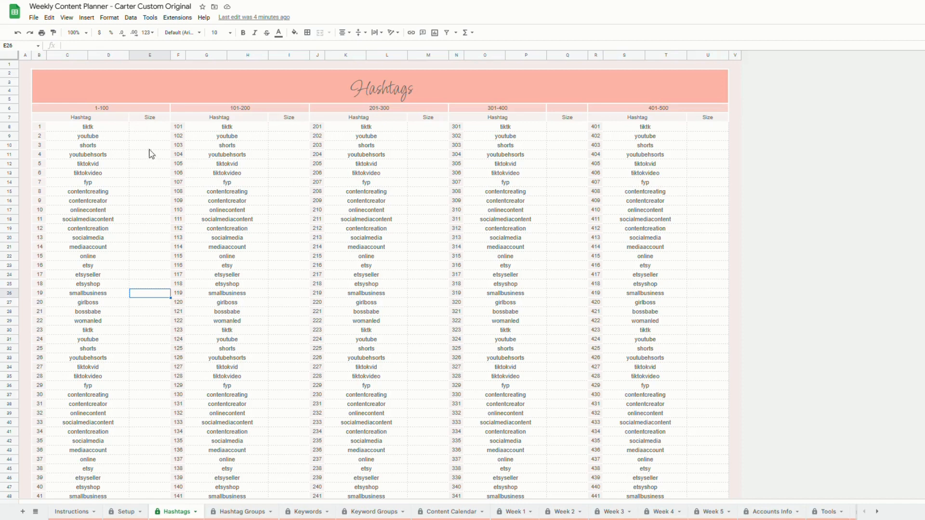
{"action": "scroll", "coordinate": [150, 154], "scroll_direction": "down", "scroll_amount": 5}
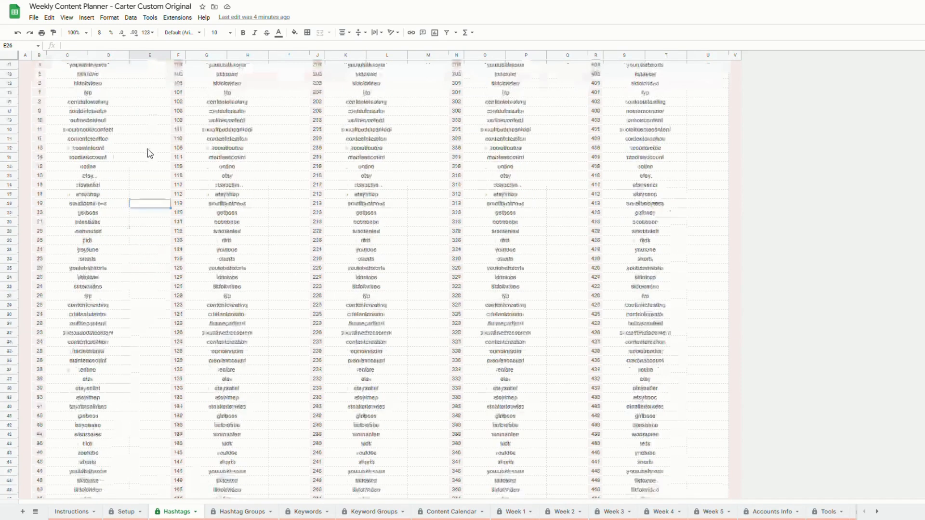
{"action": "scroll", "coordinate": [151, 156], "scroll_direction": "up", "scroll_amount": 5}
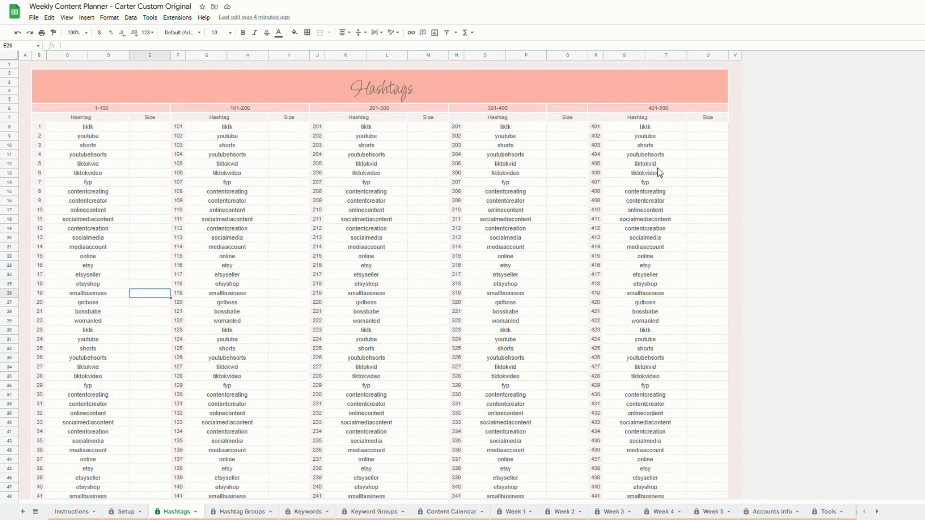
Step: Open the Hashtag Groups sheet and inspect the first group's name cell and the options for its first hashtag
{"action": "left_click", "coordinate": [242, 512]}
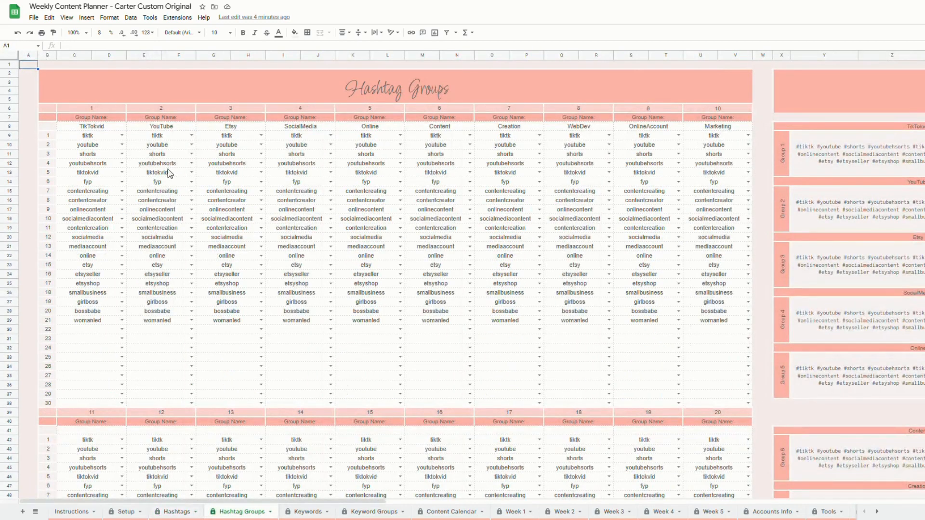
{"action": "left_click", "coordinate": [121, 137]}
{"action": "left_click", "coordinate": [110, 129]}
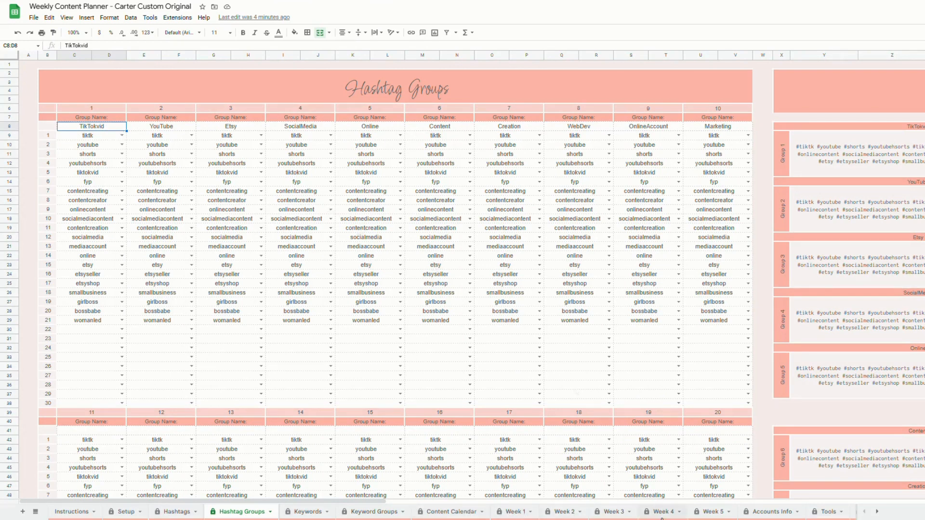
{"action": "left_click", "coordinate": [122, 139]}
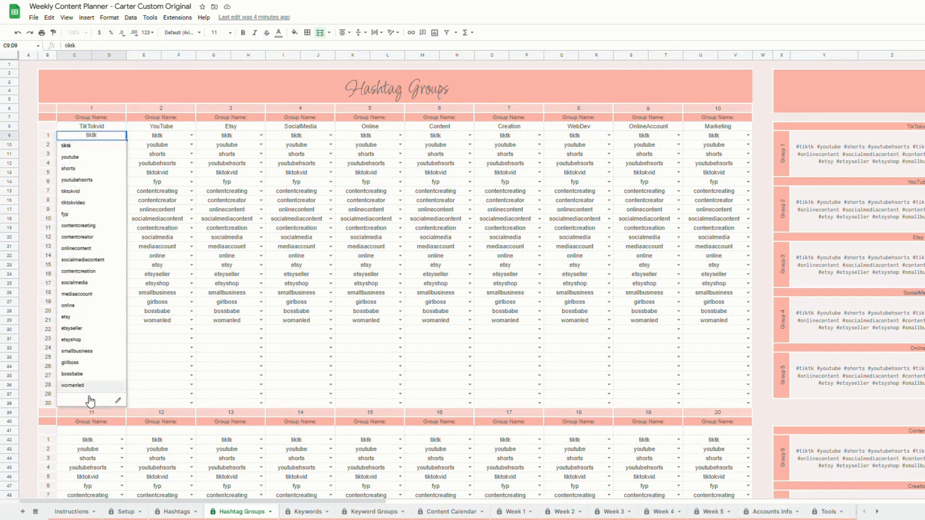
Step: Compare the list on the Hashtags sheet with the hashtag options offered in the first slot of the TikTokvid group
{"action": "left_click", "coordinate": [186, 514]}
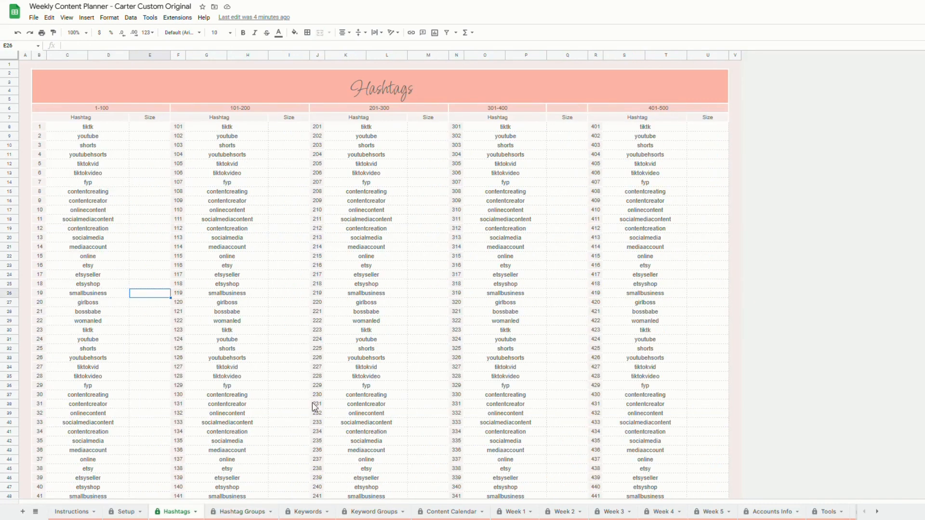
{"action": "left_click", "coordinate": [235, 514]}
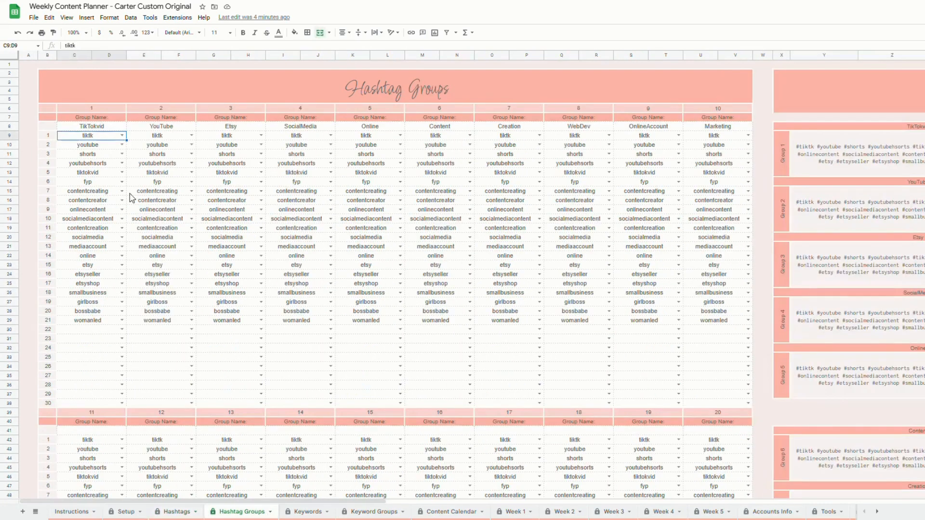
{"action": "left_click", "coordinate": [123, 136]}
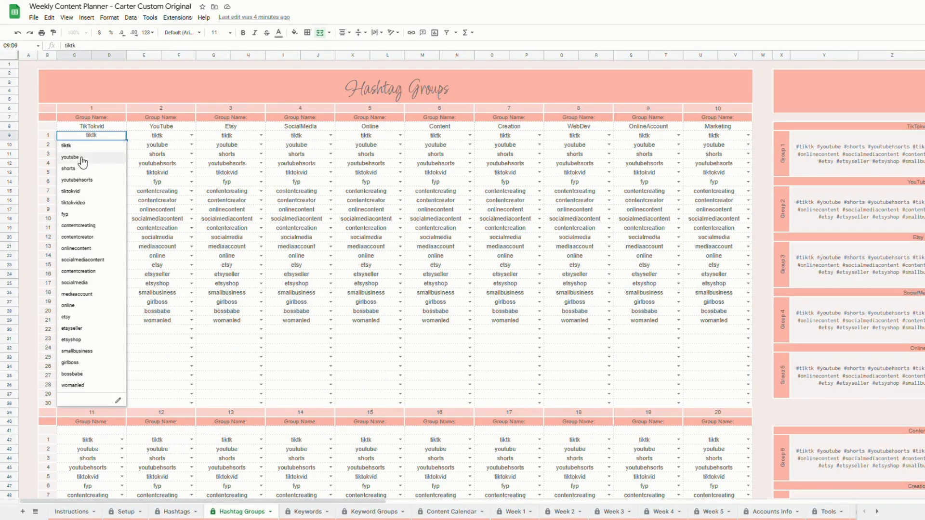
{"action": "left_click", "coordinate": [164, 136]}
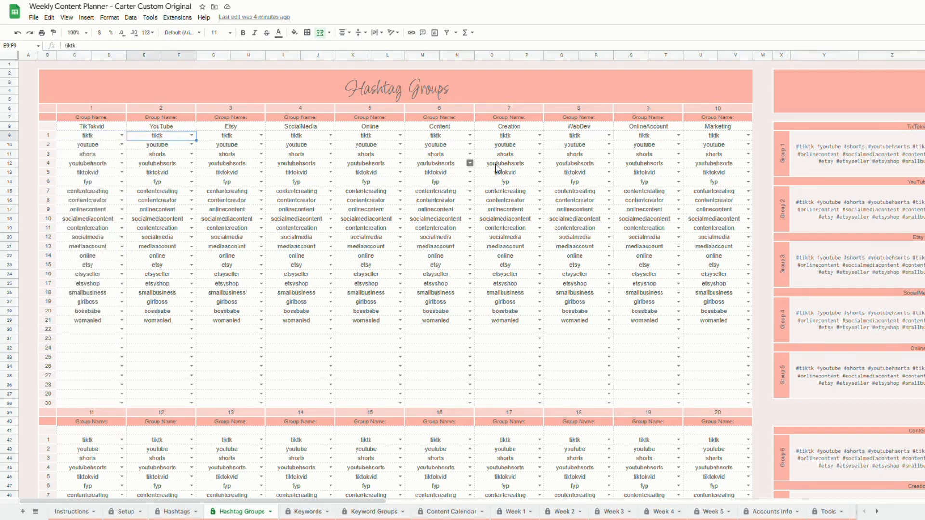
Step: Add the hashtag tiktk again in slot 22 of the TikTokvid group as a duplicate entry
{"action": "scroll", "coordinate": [679, 276], "scroll_direction": "down", "scroll_amount": 1}
{"action": "scroll", "coordinate": [679, 277], "scroll_direction": "down", "scroll_amount": 5}
{"action": "scroll", "coordinate": [688, 400], "scroll_direction": "up", "scroll_amount": 5}
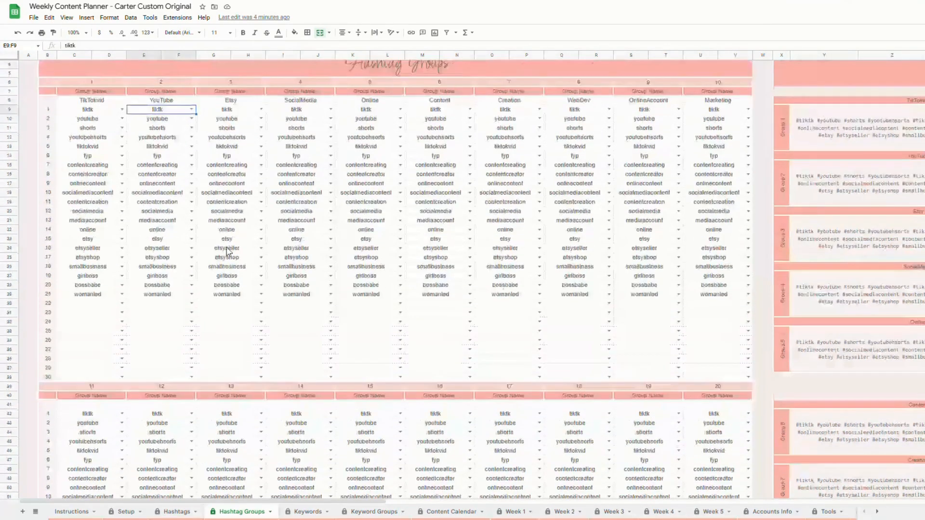
{"action": "left_click", "coordinate": [122, 303]}
{"action": "left_click", "coordinate": [72, 315]}
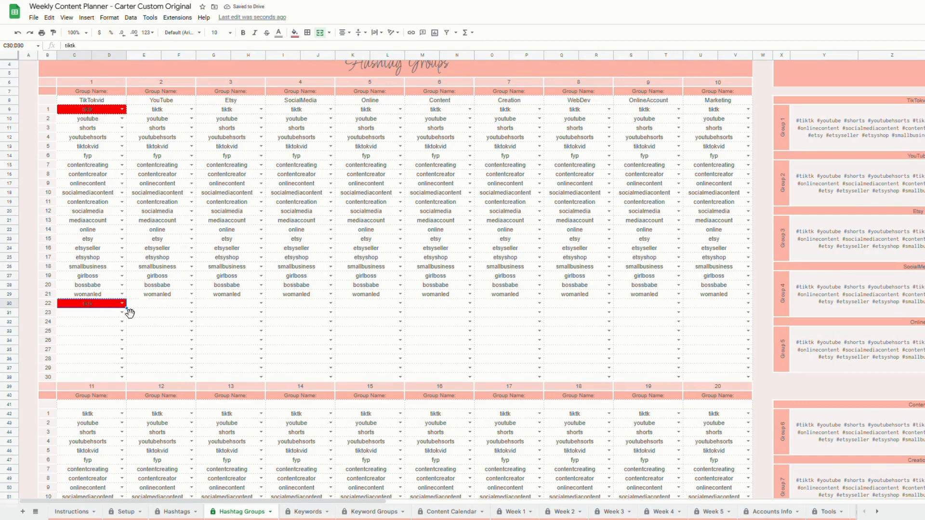
Step: Try to change the hashtag in slot 22 of the TikTokvid group to "tikt"
{"action": "left_click", "coordinate": [122, 303]}
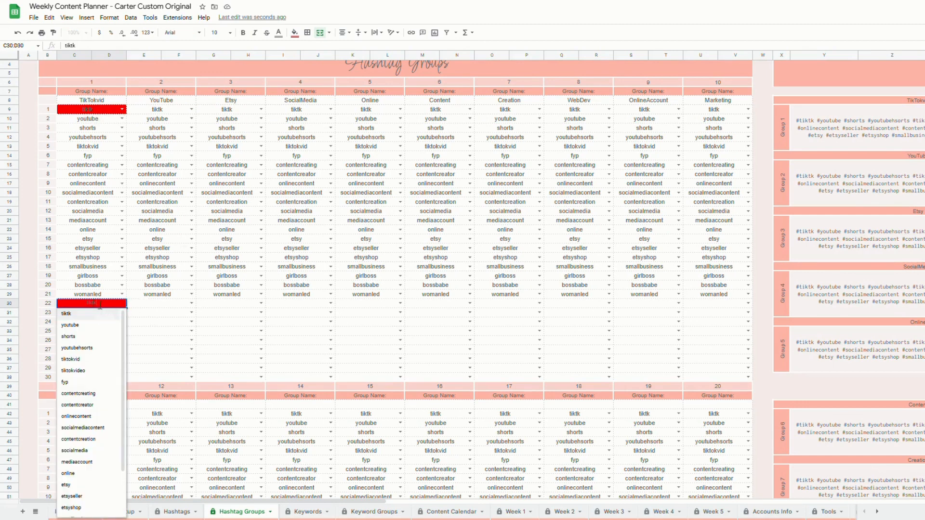
{"action": "type", "text": "tikt"}
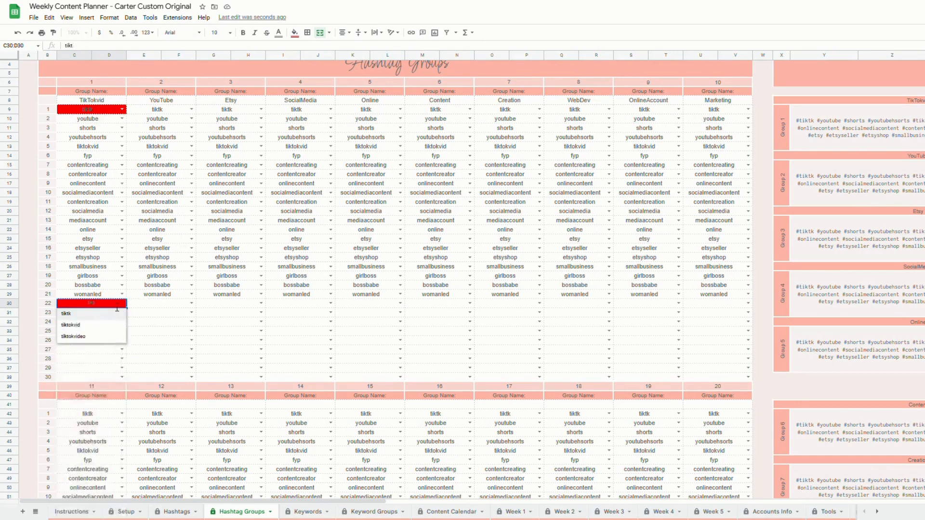
{"action": "left_click", "coordinate": [150, 313]}
{"action": "left_click", "coordinate": [627, 234]}
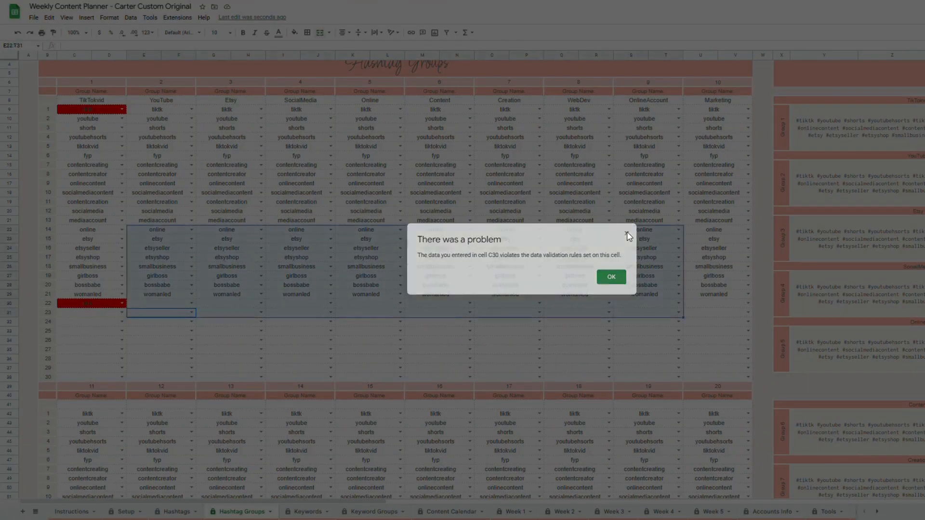
Step: Clear the duplicate hashtag from slot 22 of the TikTokvid group
{"action": "left_click", "coordinate": [106, 305]}
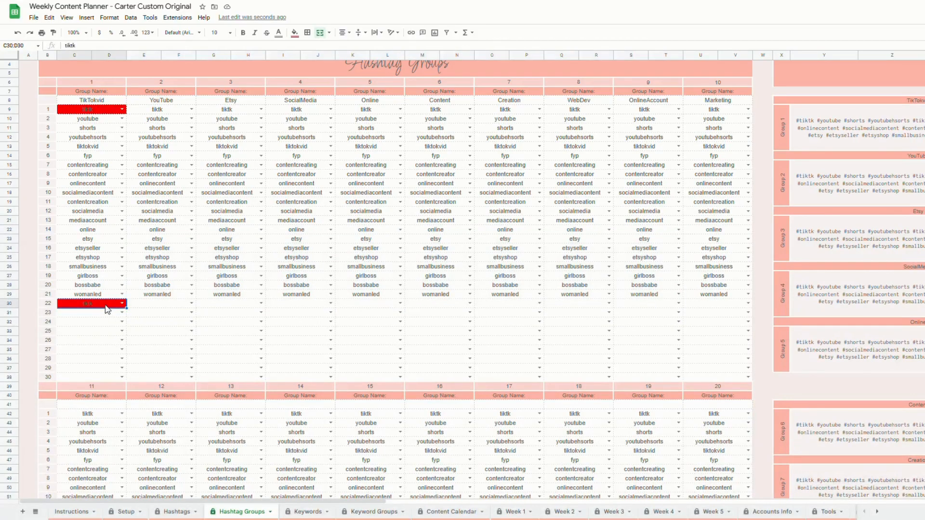
{"action": "key", "text": "Delete"}
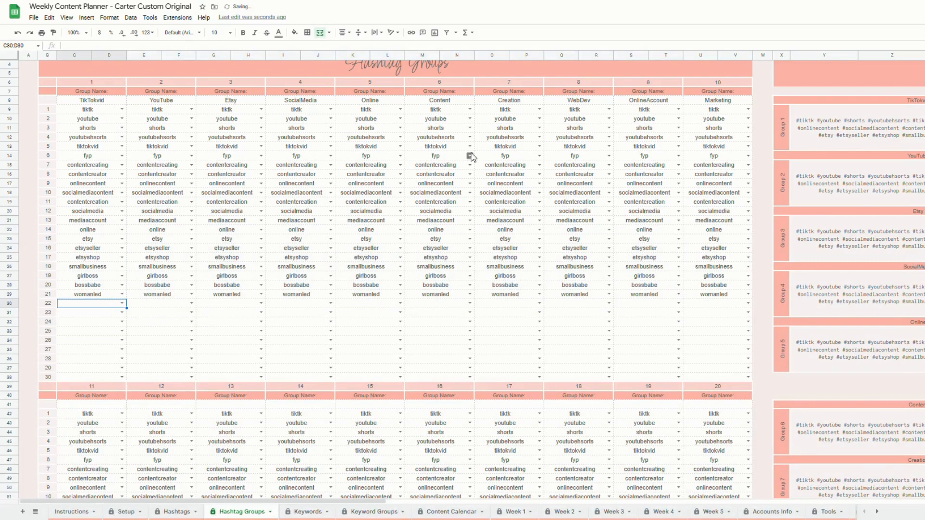
Step: Examine the combined hashtag text for each group and select the Group 1 TikTokvid text block
{"action": "scroll", "coordinate": [511, 219], "scroll_direction": "down", "scroll_amount": 4}
{"action": "scroll", "coordinate": [549, 275], "scroll_direction": "up", "scroll_amount": 3}
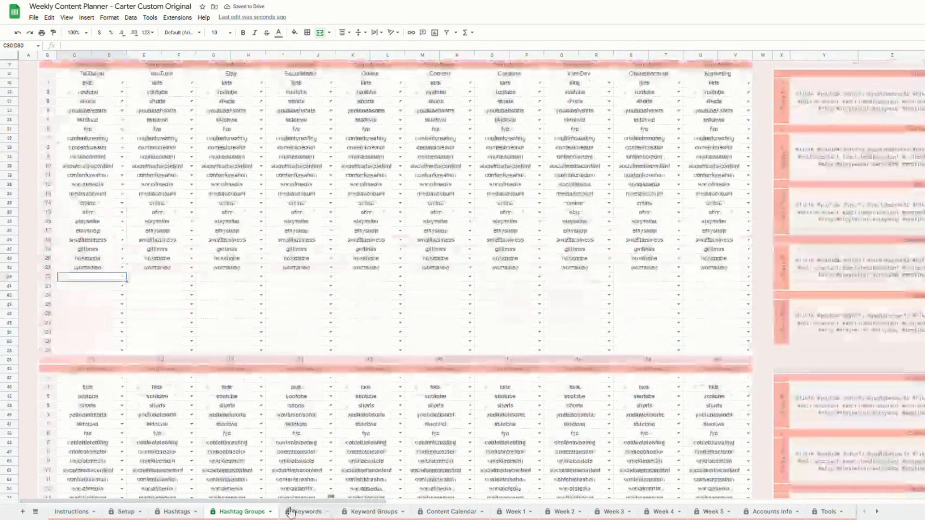
{"action": "left_click_drag", "start_coordinate": [289, 501], "coordinate": [515, 504]}
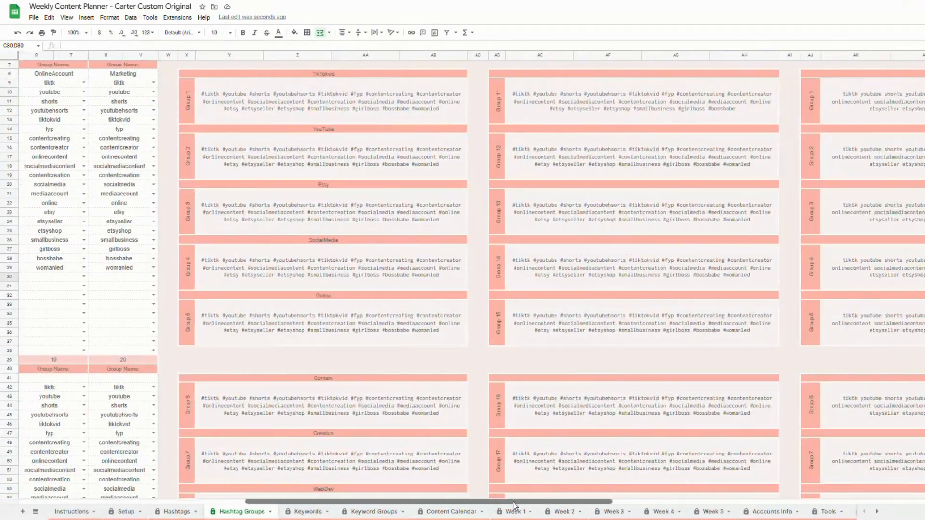
{"action": "scroll", "coordinate": [565, 318], "scroll_direction": "up", "scroll_amount": 2}
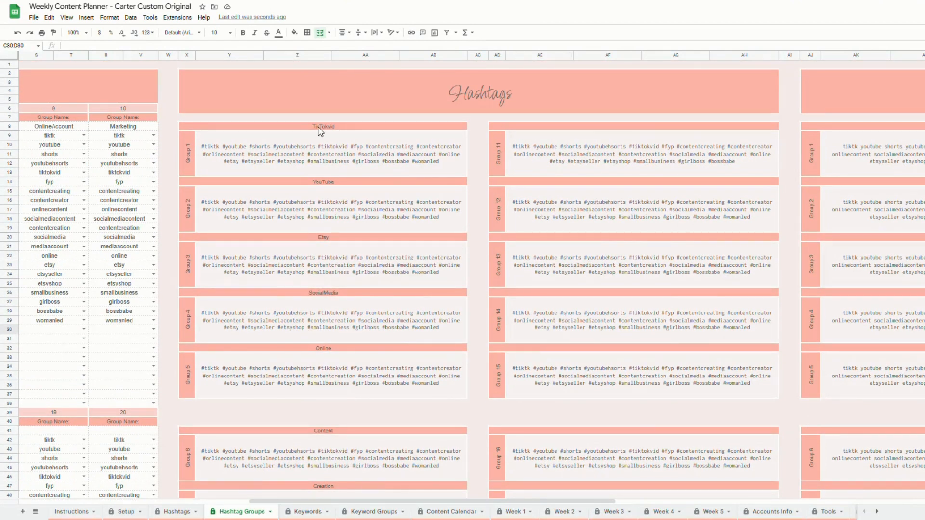
{"action": "scroll", "coordinate": [308, 231], "scroll_direction": "down", "scroll_amount": 4}
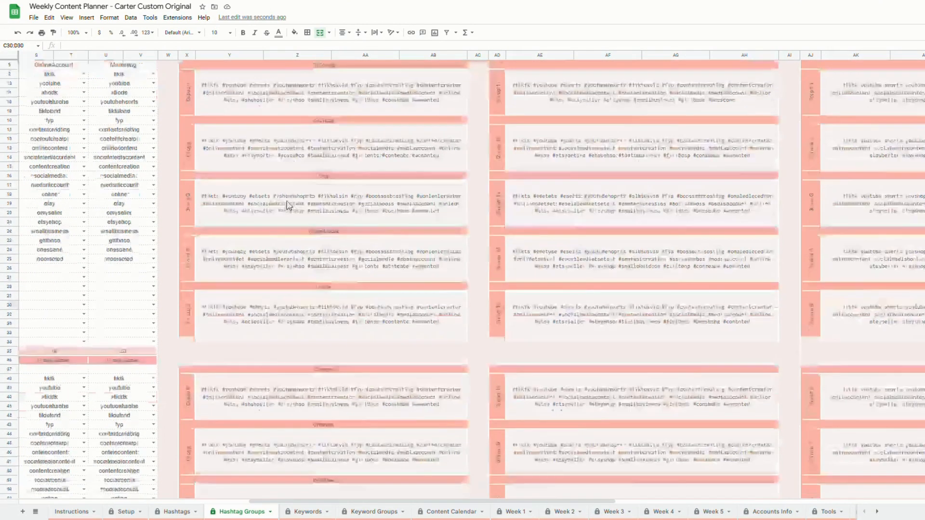
{"action": "scroll", "coordinate": [278, 248], "scroll_direction": "up", "scroll_amount": 4}
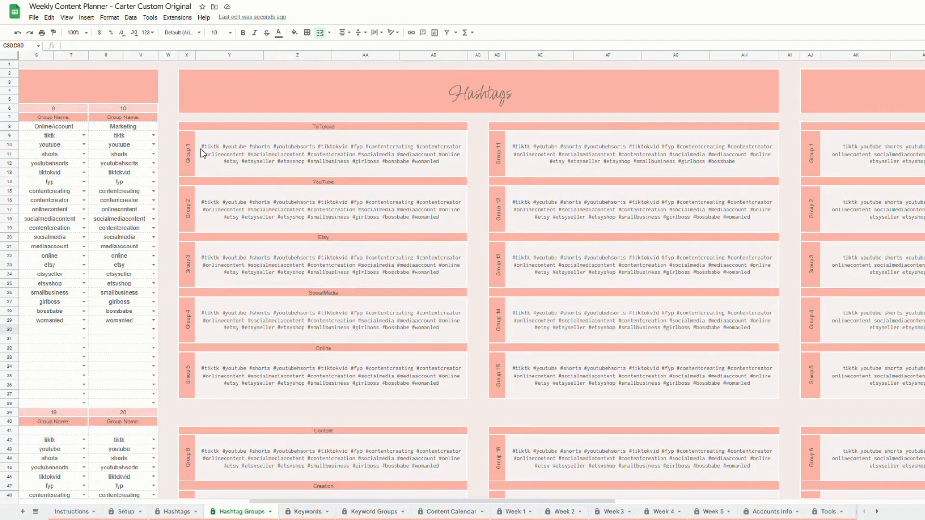
{"action": "left_click", "coordinate": [441, 166]}
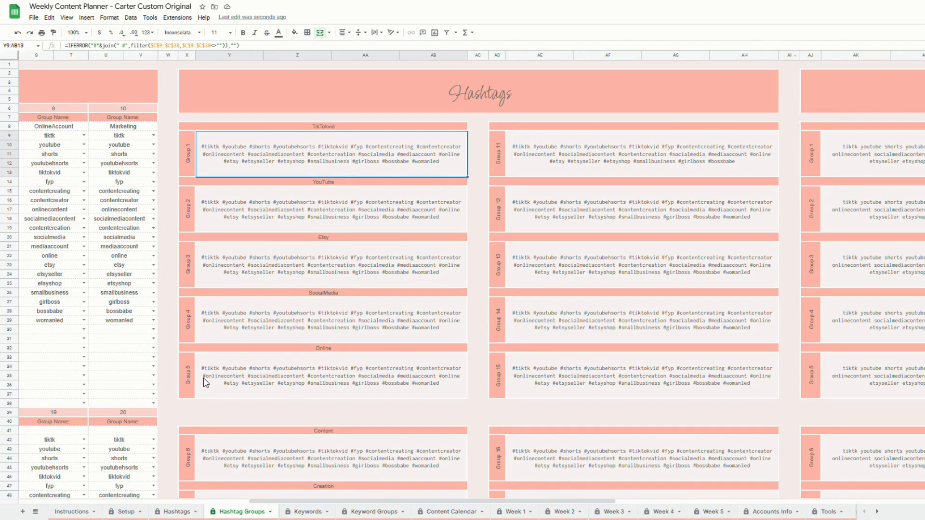
Step: Compare the layout of the Keywords sheet with the Hashtags sheet, inspecting the youtube entry in row 2 of each
{"action": "left_click_drag", "start_coordinate": [289, 503], "coordinate": [200, 512]}
{"action": "left_click", "coordinate": [307, 512]}
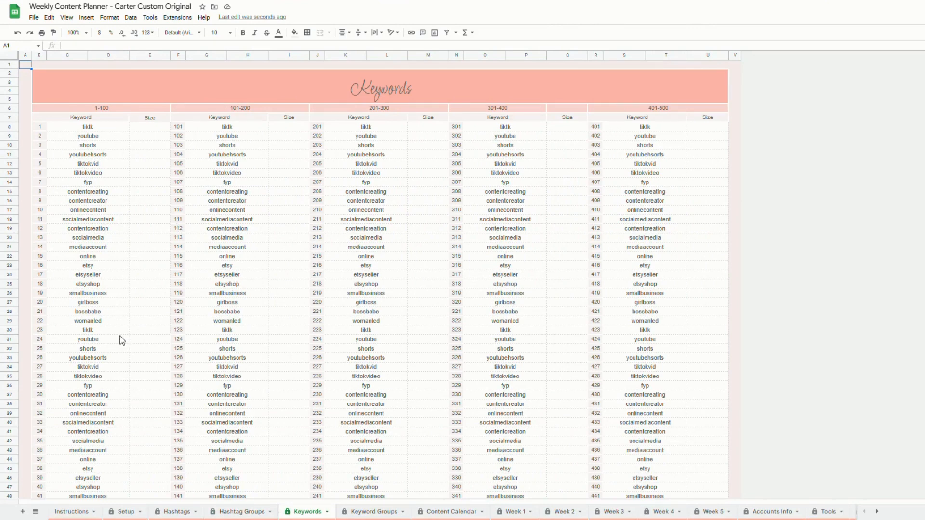
{"action": "left_click", "coordinate": [177, 512]}
{"action": "left_click", "coordinate": [85, 138]}
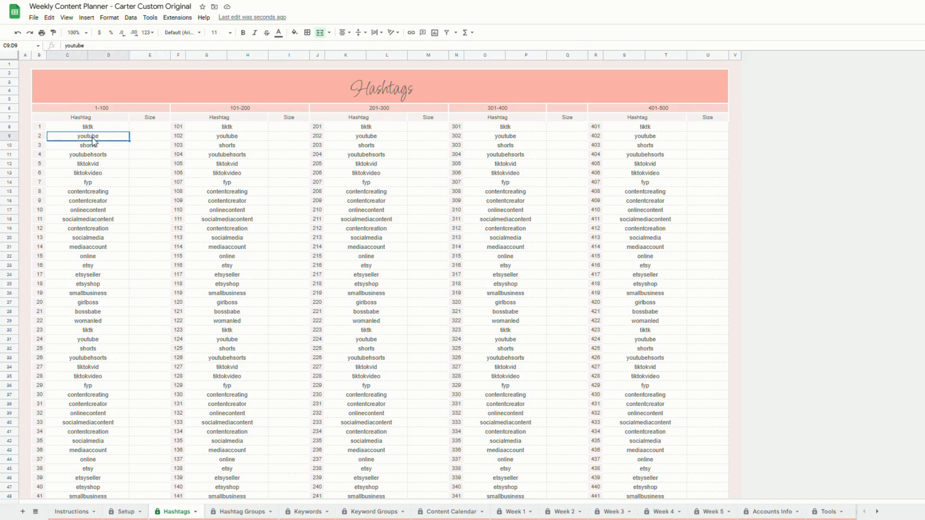
{"action": "left_click", "coordinate": [303, 512]}
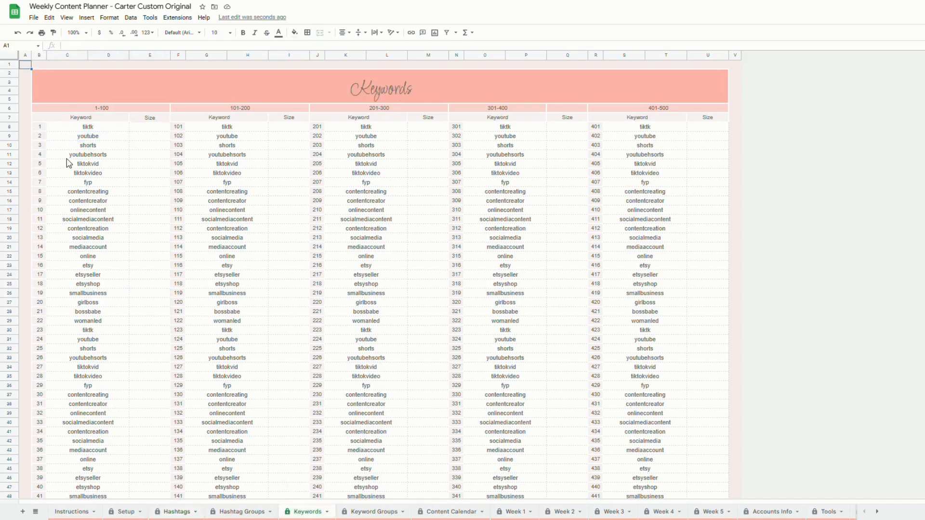
{"action": "left_click", "coordinate": [88, 139]}
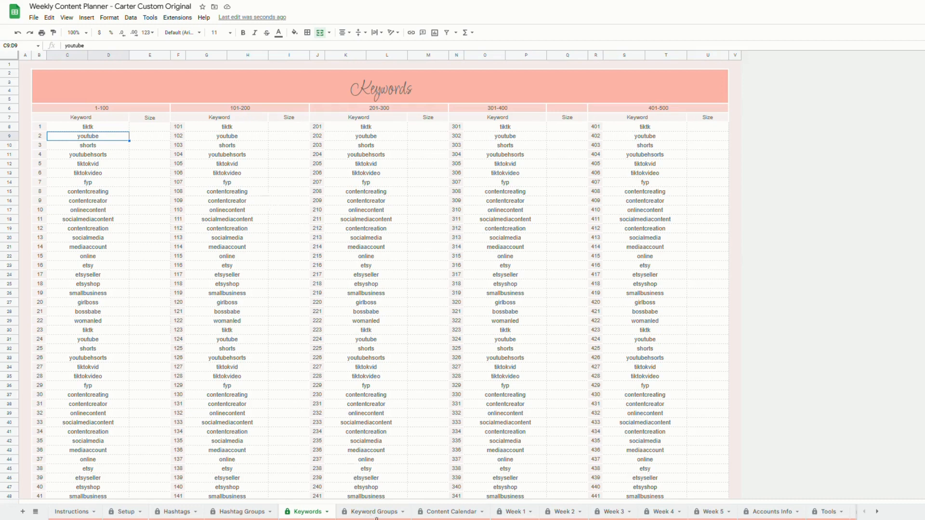
Step: Open the Keyword Groups sheet, review the groups and inspect the keyword options for the first TikTokvid slot
{"action": "left_click", "coordinate": [374, 511]}
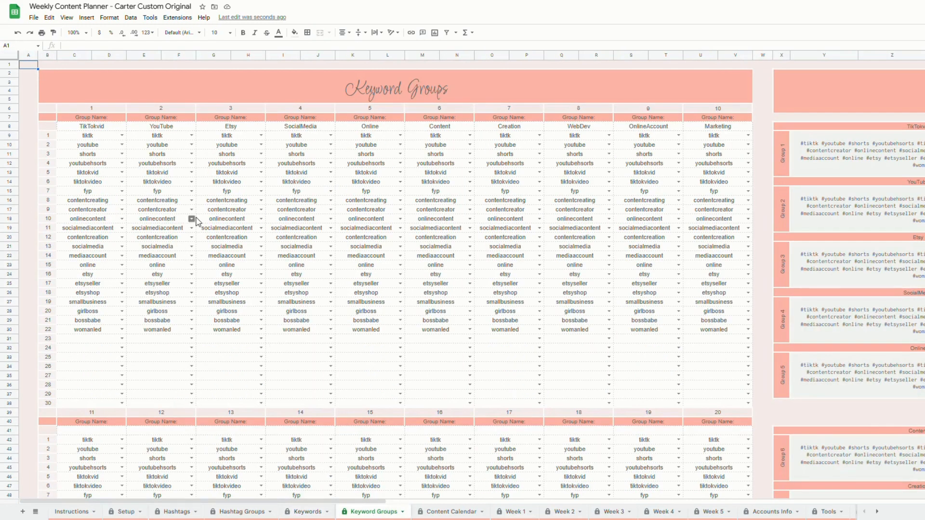
{"action": "scroll", "coordinate": [192, 155], "scroll_direction": "down", "scroll_amount": 5}
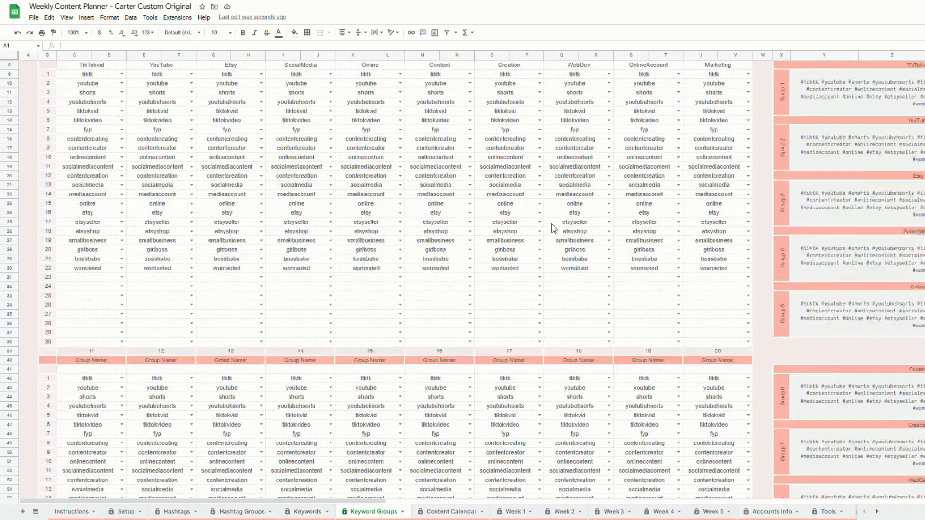
{"action": "scroll", "coordinate": [666, 401], "scroll_direction": "up", "scroll_amount": 5}
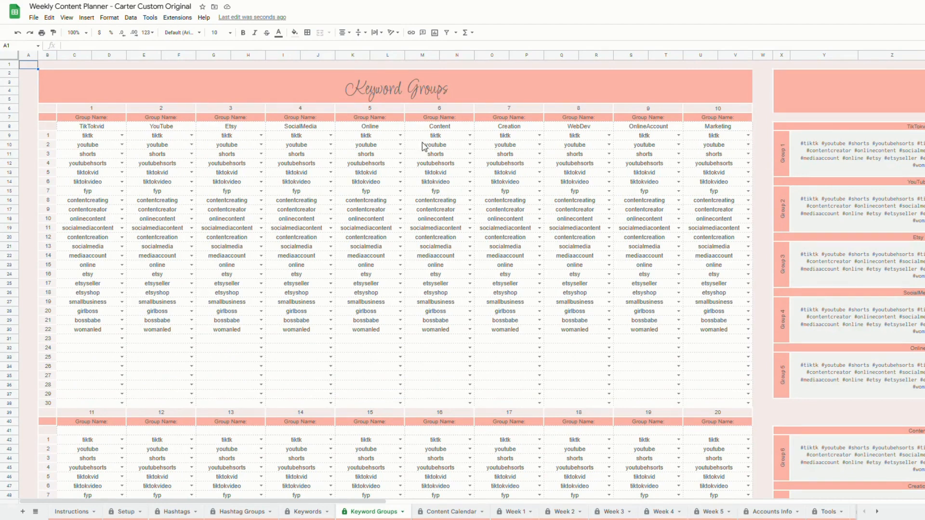
{"action": "left_click", "coordinate": [122, 135]}
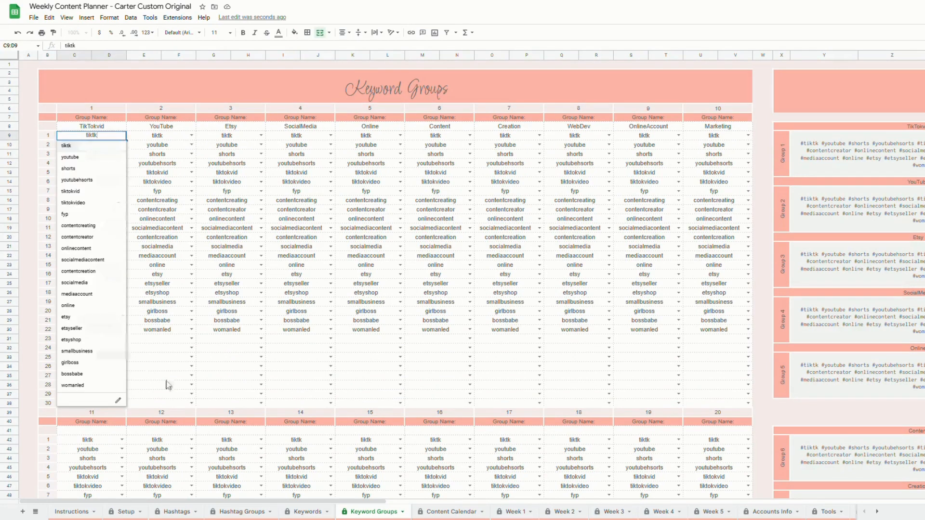
{"action": "left_click", "coordinate": [149, 358]}
Step: Add the keyword tiktk to slot 23 of the TikTokvid group as a duplicate and remove it again
{"action": "left_click", "coordinate": [121, 339]}
{"action": "left_click", "coordinate": [103, 351]}
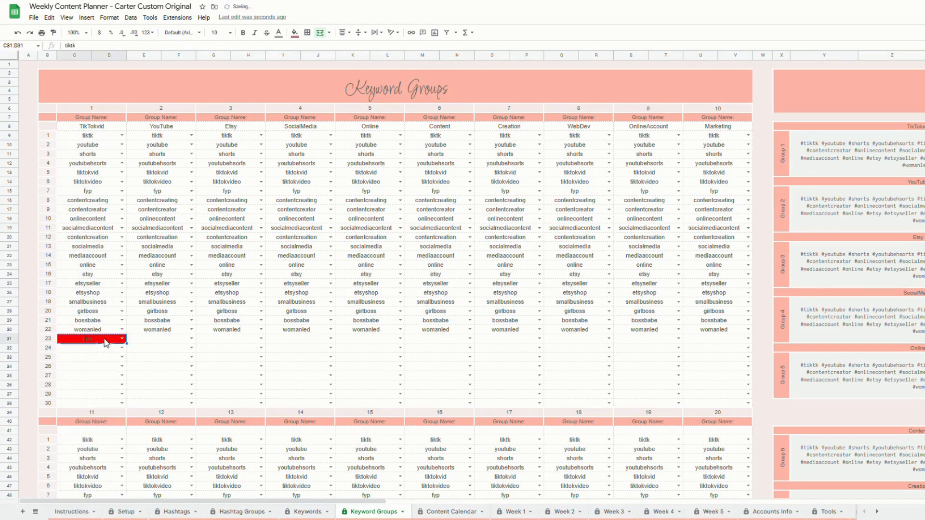
{"action": "key", "text": "Delete"}
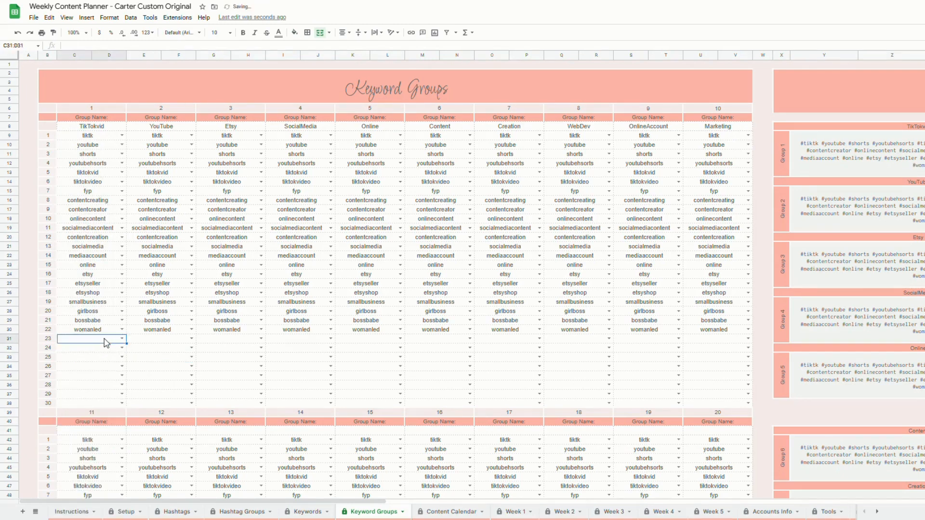
Step: Clear the keyword in slot 22 of the YouTube group
{"action": "left_click", "coordinate": [191, 329]}
{"action": "left_click", "coordinate": [151, 357]}
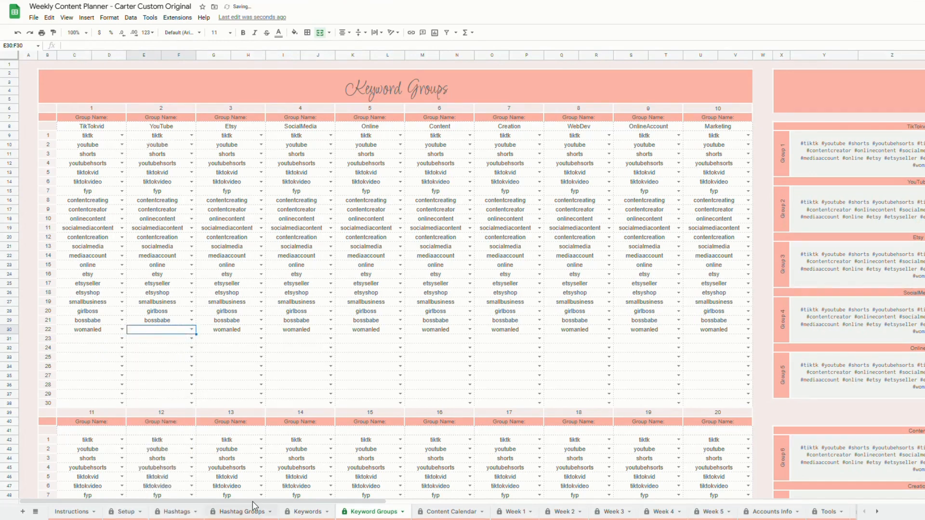
Step: Inspect the space-separated keyword text for the groups under Spaces and select the Group 1 TikTokvid block
{"action": "left_click_drag", "start_coordinate": [266, 501], "coordinate": [655, 507]}
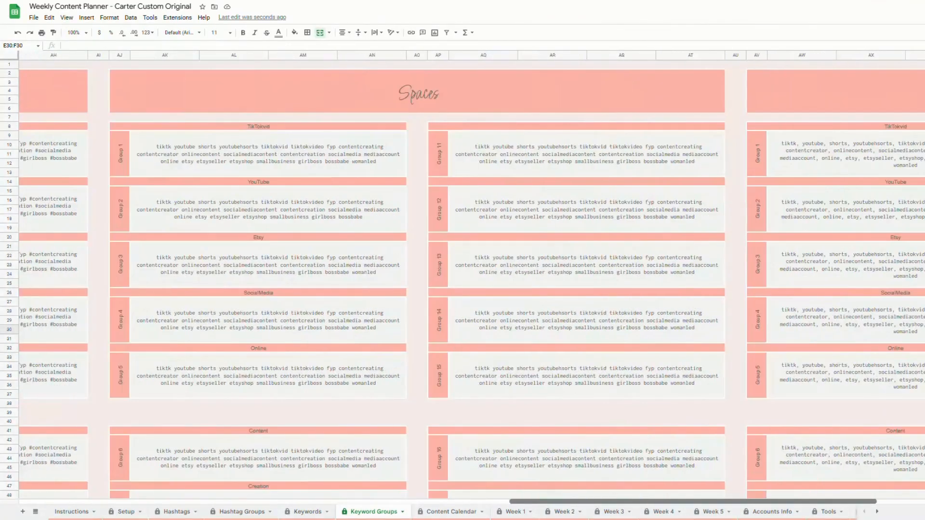
{"action": "left_click", "coordinate": [308, 137]}
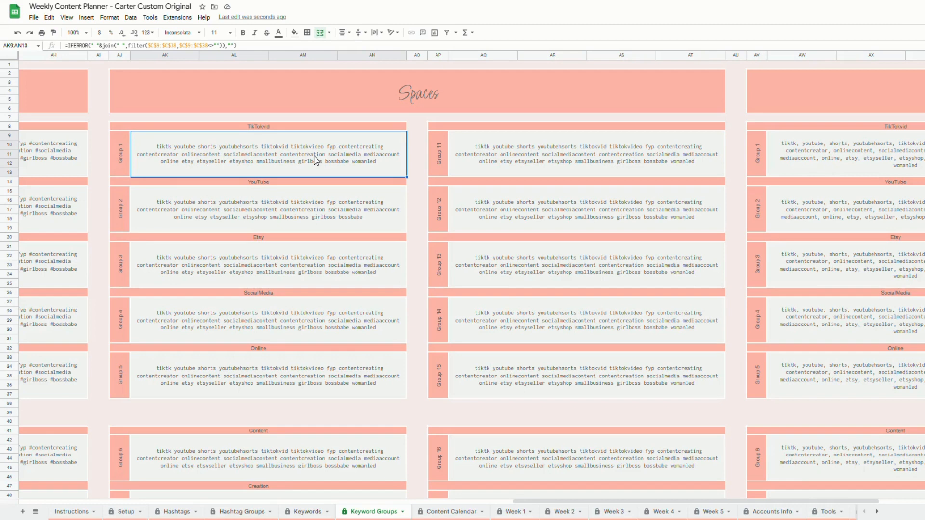
Step: Open the Content Calendar sheet, review the March calendar and select the first empty Important Events entry
{"action": "left_click", "coordinate": [452, 512]}
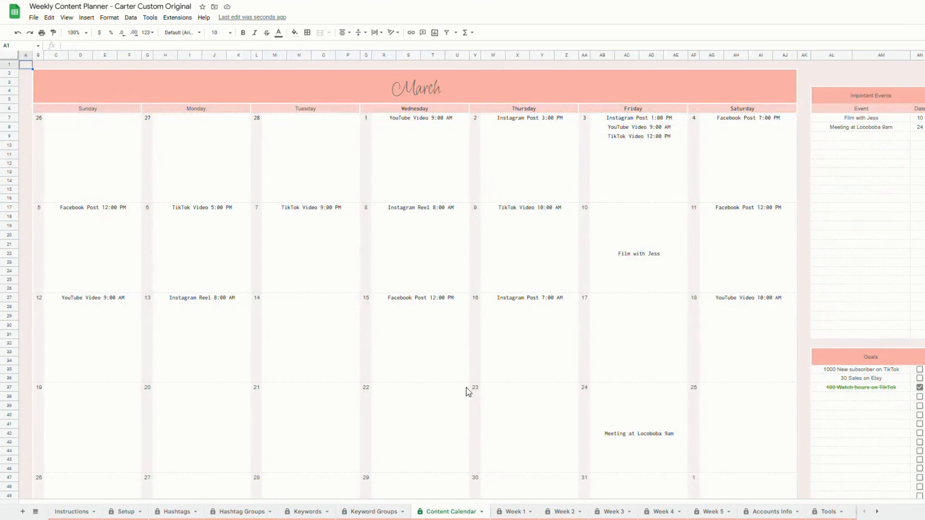
{"action": "scroll", "coordinate": [409, 352], "scroll_direction": "down", "scroll_amount": 3}
{"action": "scroll", "coordinate": [409, 352], "scroll_direction": "up", "scroll_amount": 3}
{"action": "left_click", "coordinate": [895, 137]}
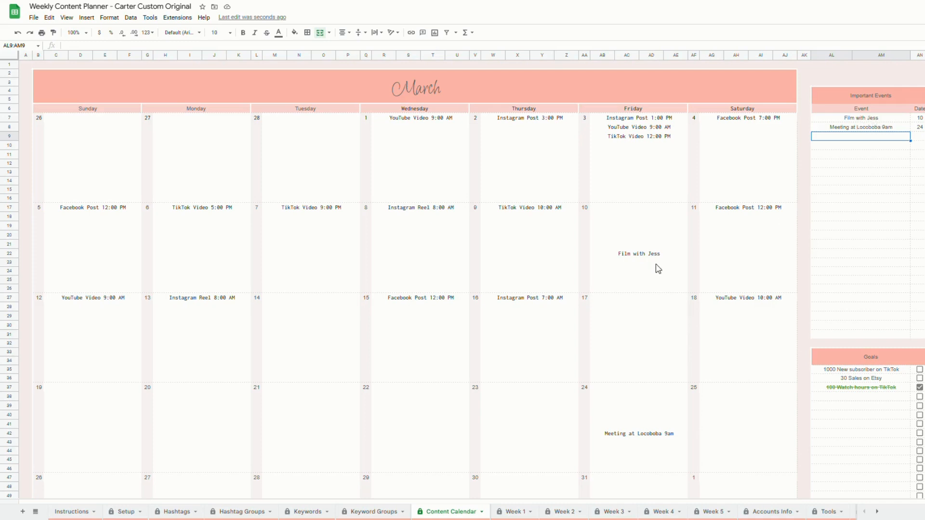
Step: Mark the goals "1000 New subscriber on TikTok" and "30 Sales on Etsy" as complete, then unmark both
{"action": "scroll", "coordinate": [658, 268], "scroll_direction": "down", "scroll_amount": 2}
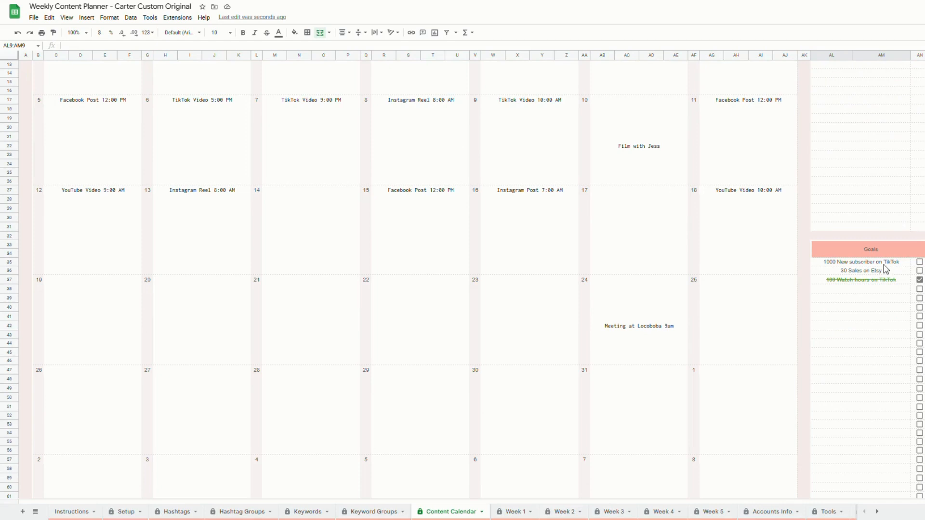
{"action": "left_click", "coordinate": [919, 262]}
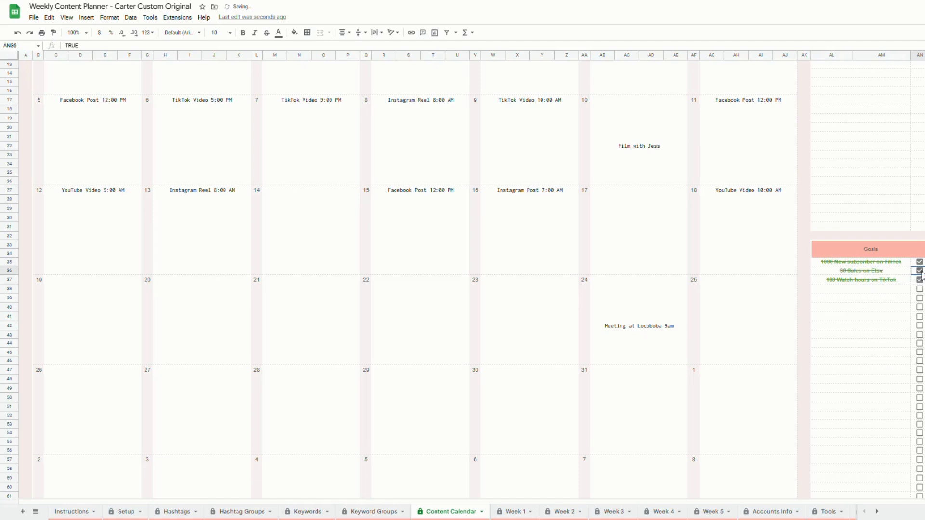
{"action": "left_click", "coordinate": [919, 262]}
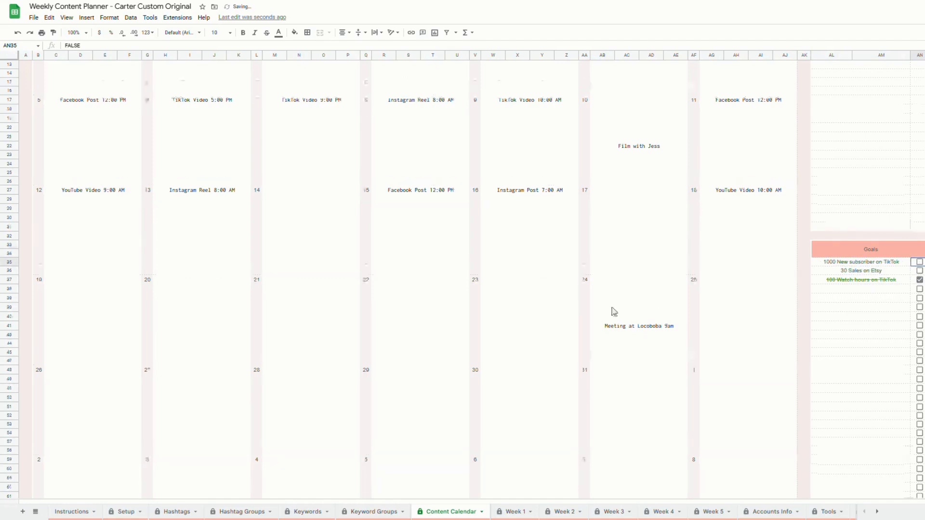
Step: Open the Week 1 sheet and preview the destinations of several Content Quick Links
{"action": "left_click", "coordinate": [516, 512]}
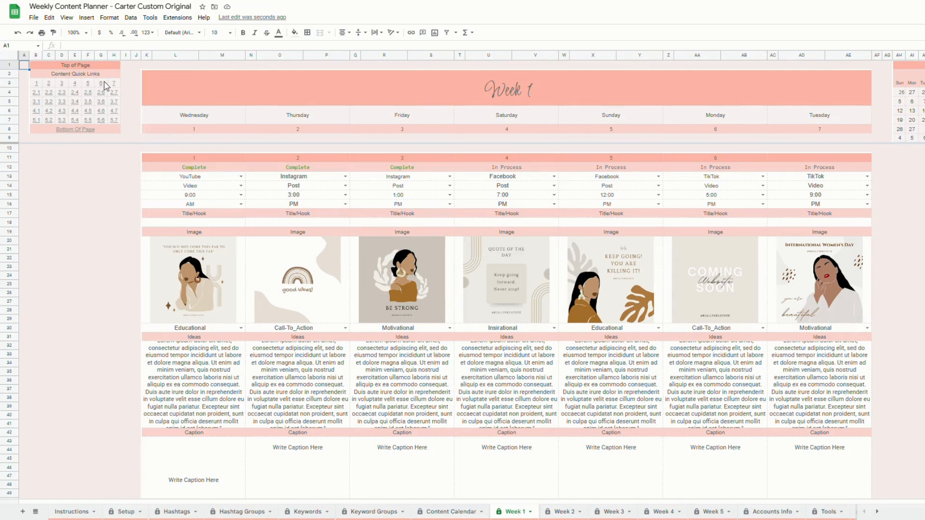
{"action": "mouse_move", "coordinate": [42, 88]}
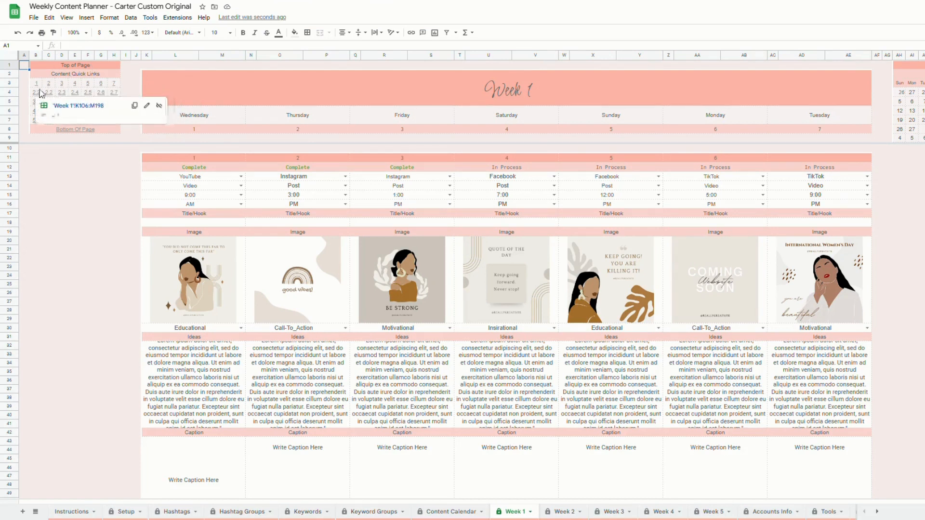
{"action": "left_click", "coordinate": [114, 138]}
{"action": "mouse_move", "coordinate": [38, 87]}
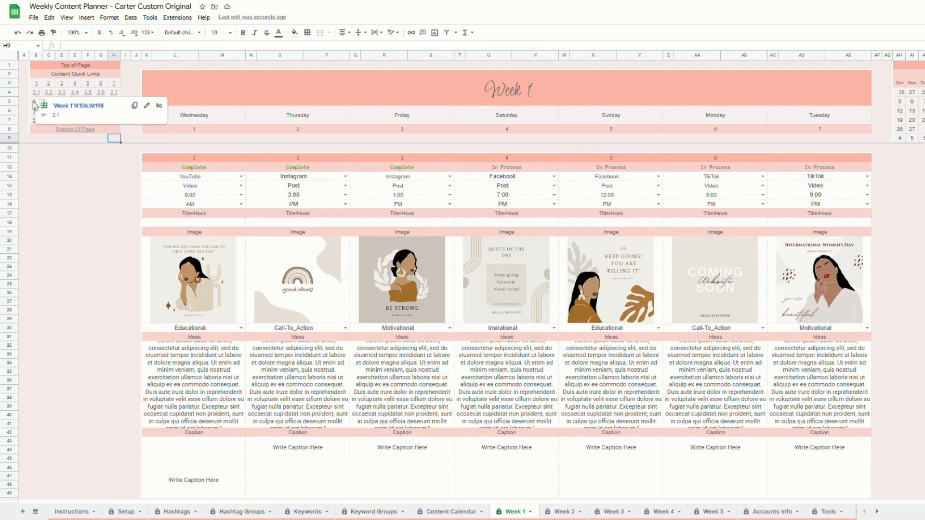
{"action": "left_click", "coordinate": [24, 111]}
{"action": "mouse_move", "coordinate": [36, 111]}
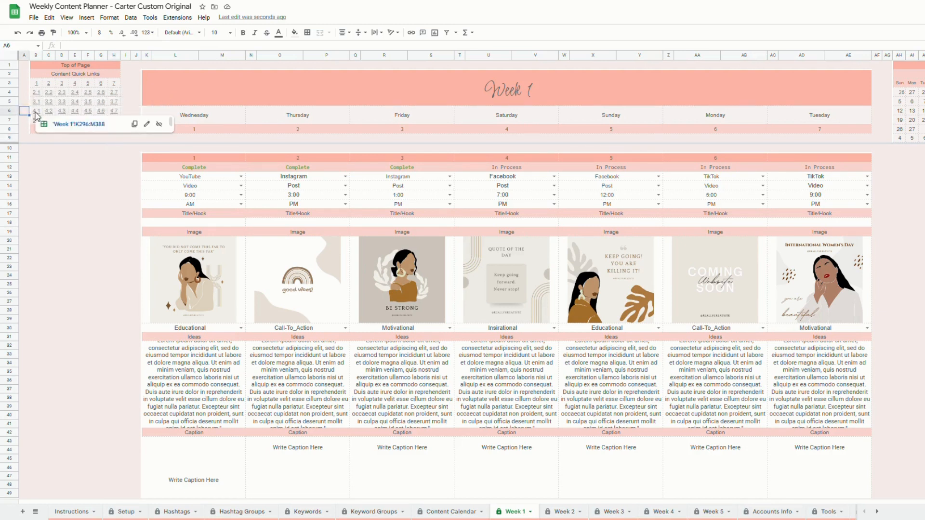
{"action": "left_click", "coordinate": [24, 129]}
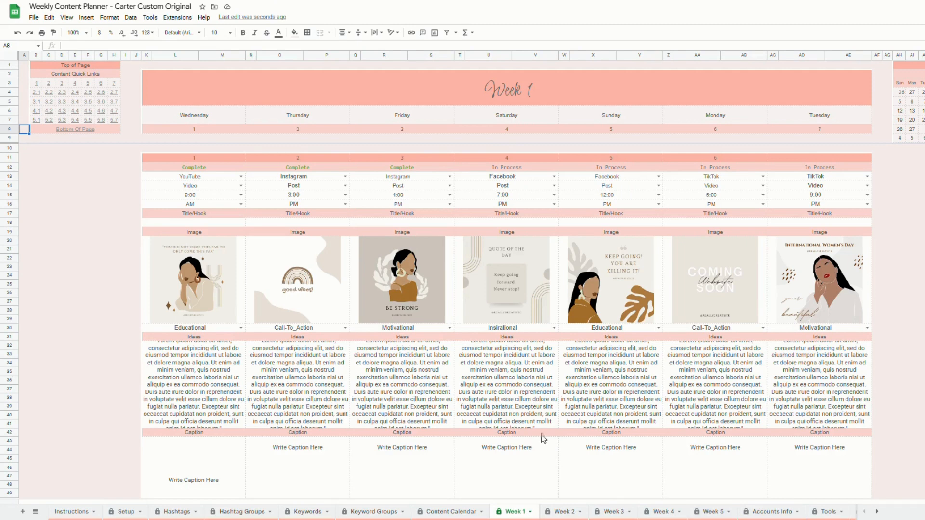
Step: Jump to content block 5.1 through the Content Quick Links and return to content block 1 the same way
{"action": "left_click", "coordinate": [37, 121]}
{"action": "left_click", "coordinate": [68, 135]}
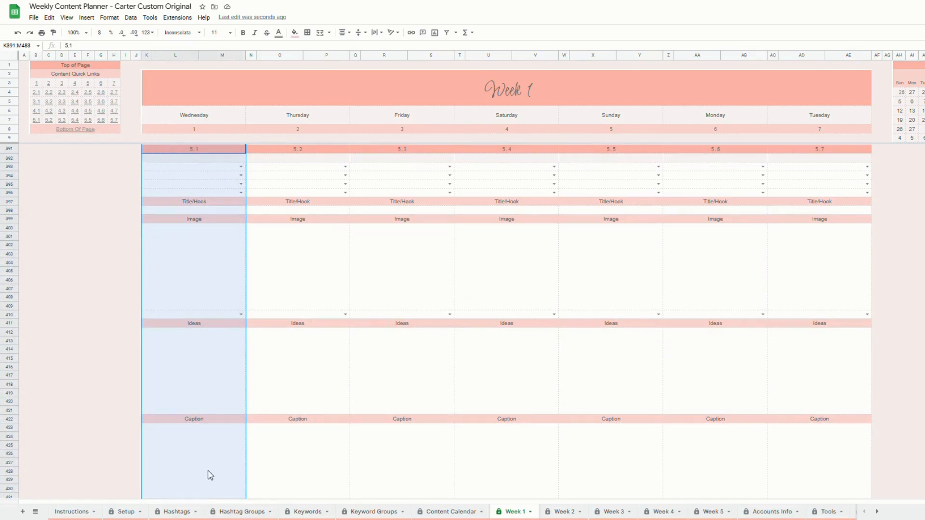
{"action": "left_click", "coordinate": [36, 84]}
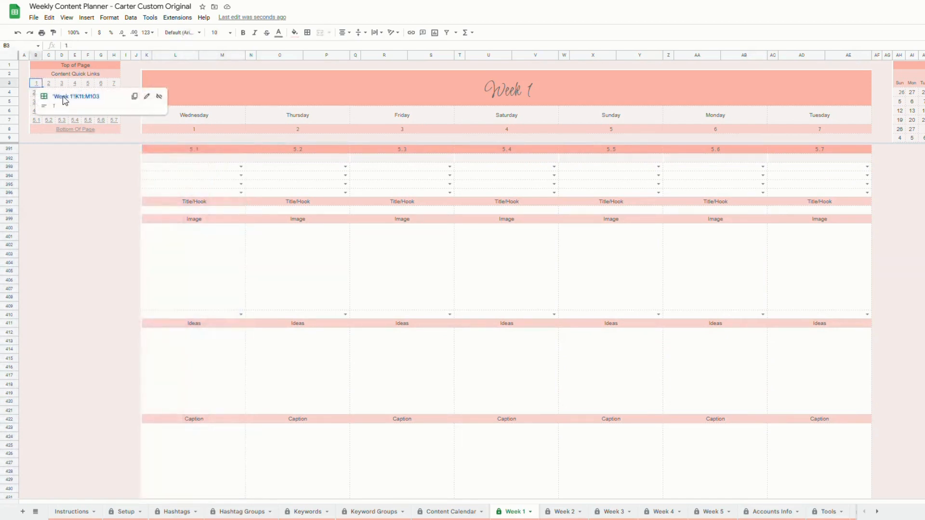
{"action": "left_click", "coordinate": [67, 103]}
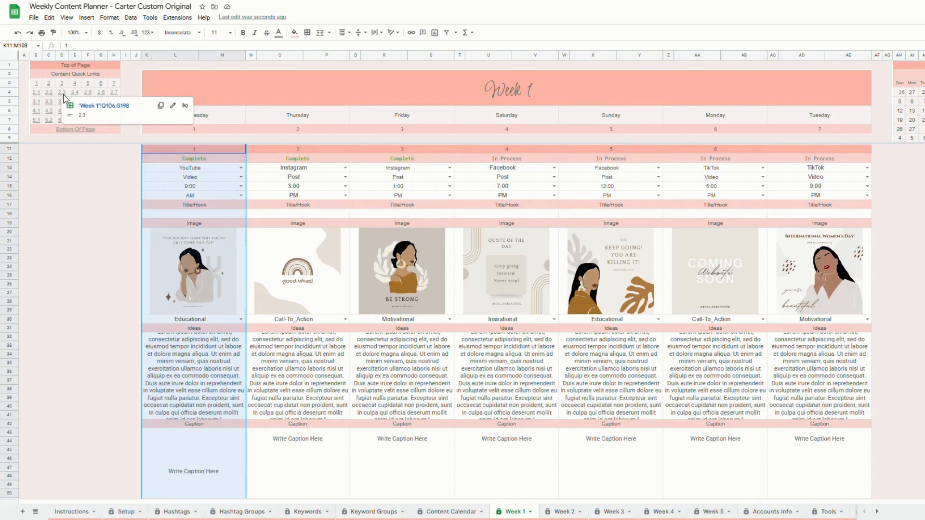
{"action": "left_click", "coordinate": [112, 176]}
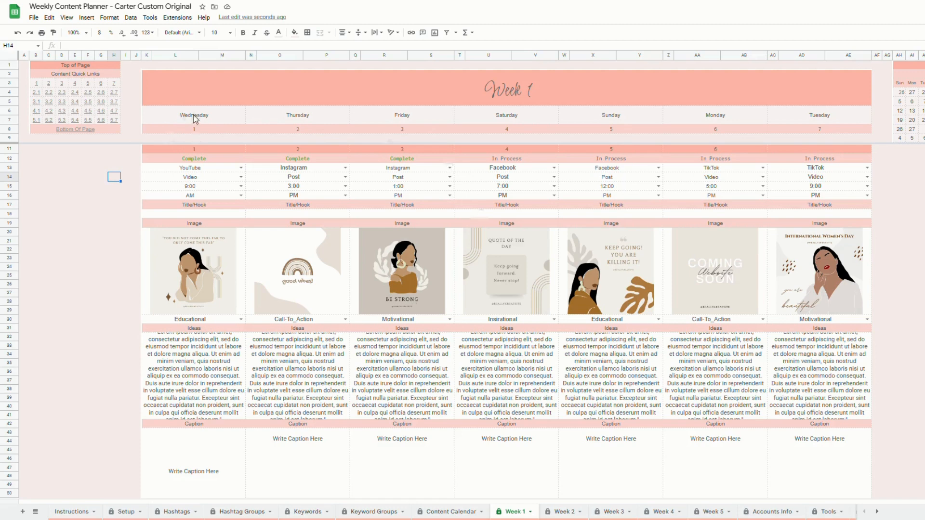
Step: View the Week 5 sheet, return to Week 1 and look over its daily content blocks down to the workflow section
{"action": "left_click", "coordinate": [711, 513]}
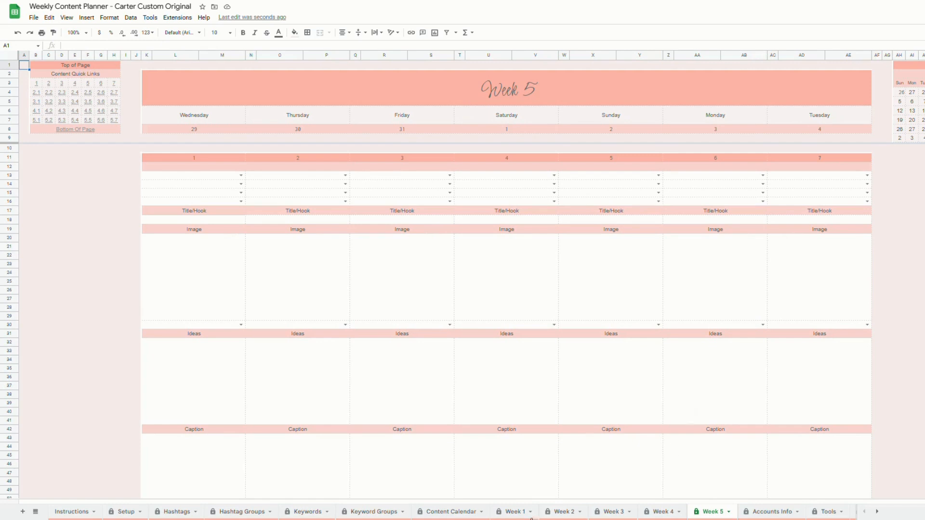
{"action": "left_click", "coordinate": [530, 513]}
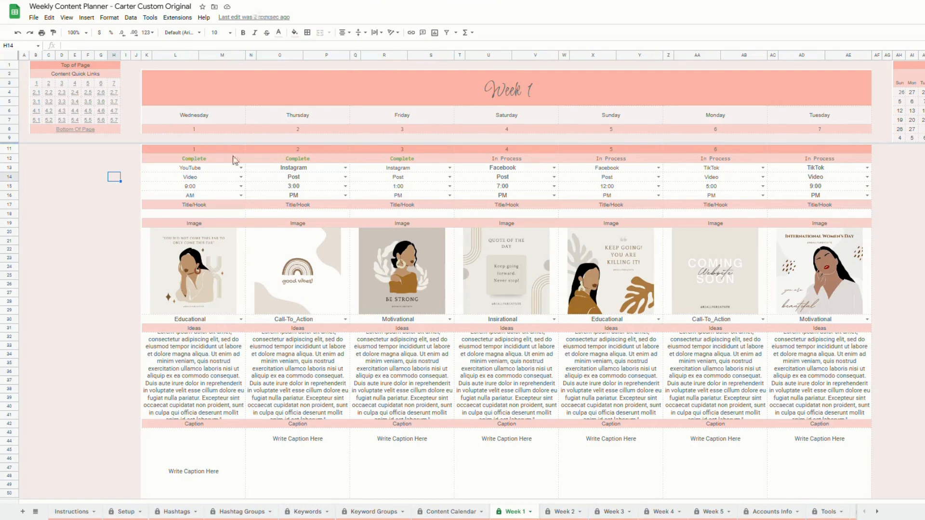
{"action": "scroll", "coordinate": [234, 159], "scroll_direction": "down", "scroll_amount": 1}
{"action": "scroll", "coordinate": [232, 157], "scroll_direction": "up", "scroll_amount": 2}
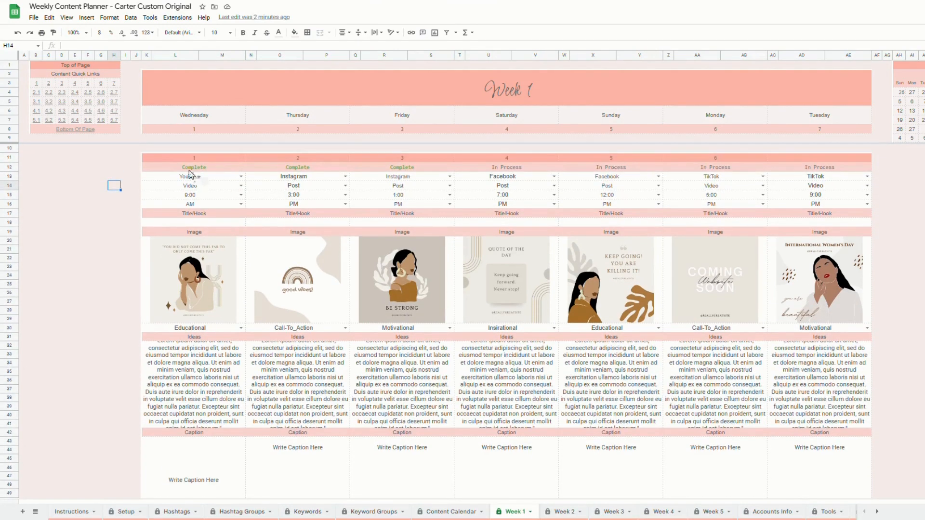
{"action": "scroll", "coordinate": [190, 176], "scroll_direction": "down", "scroll_amount": 8}
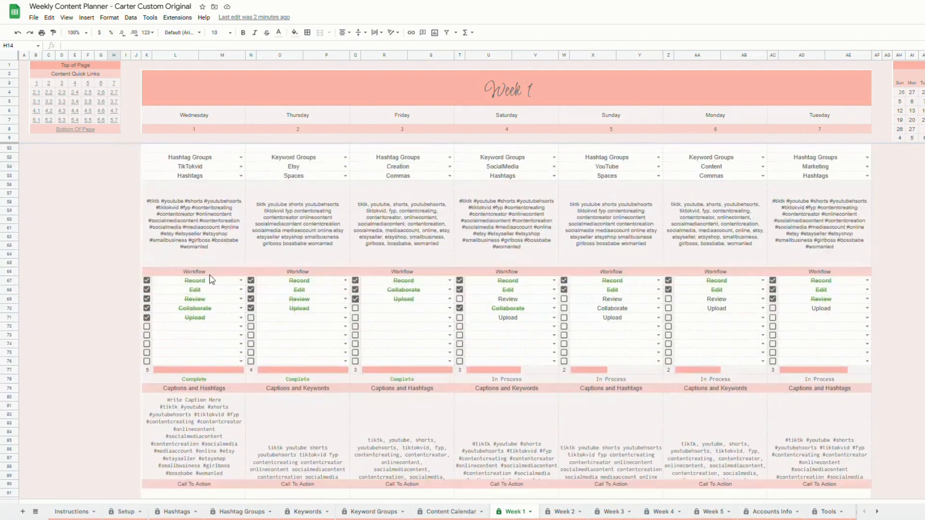
{"action": "scroll", "coordinate": [187, 337], "scroll_direction": "up", "scroll_amount": 8}
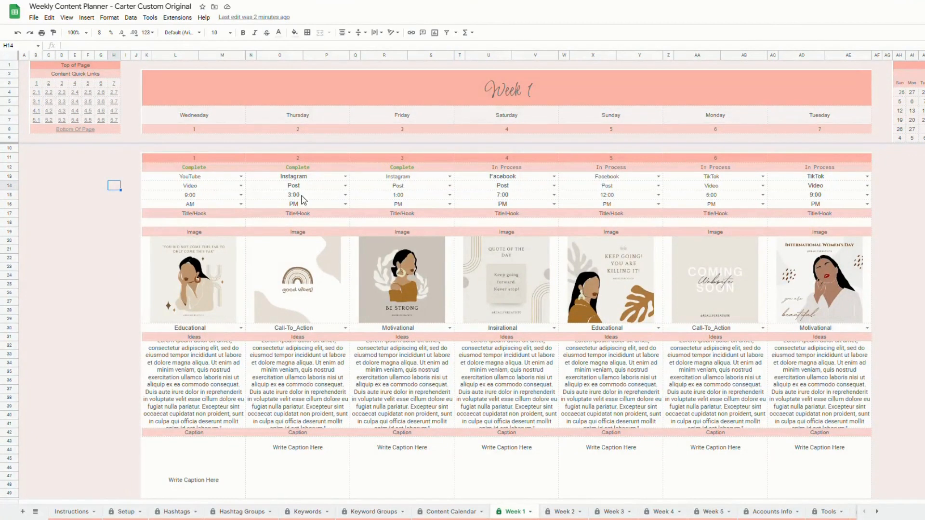
Step: Set the platform of Wednesday's content block 1 to YouTube and its content type to Video
{"action": "left_click", "coordinate": [239, 177]}
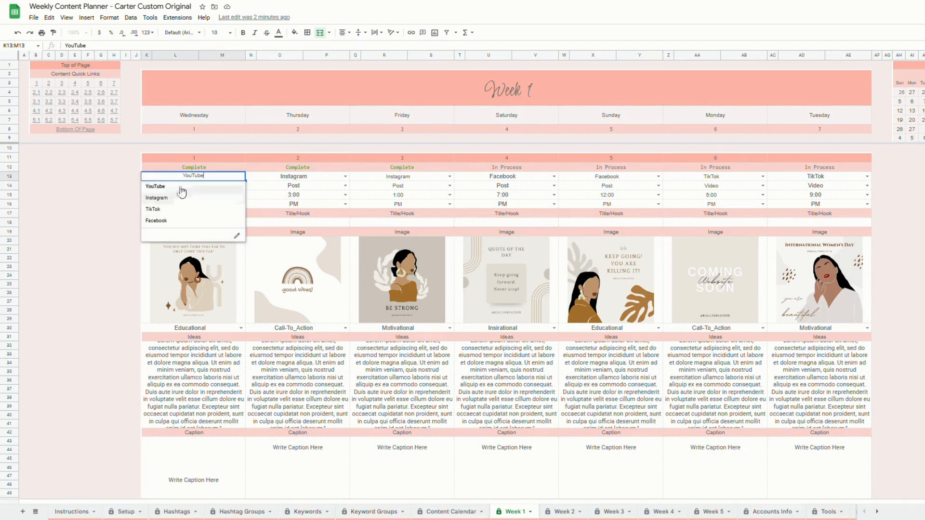
{"action": "left_click", "coordinate": [179, 188]}
{"action": "left_click", "coordinate": [240, 186]}
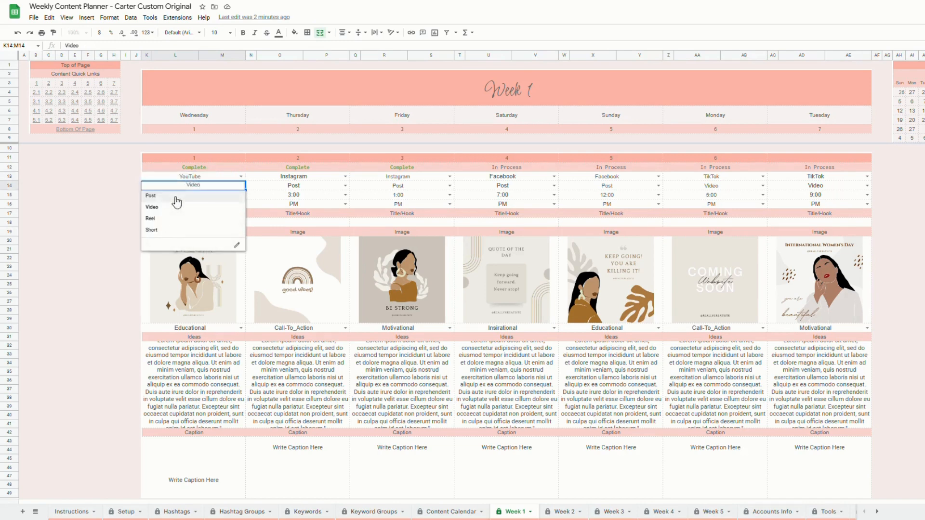
{"action": "left_click", "coordinate": [177, 202]}
{"action": "left_click", "coordinate": [242, 187]}
{"action": "left_click", "coordinate": [191, 208]}
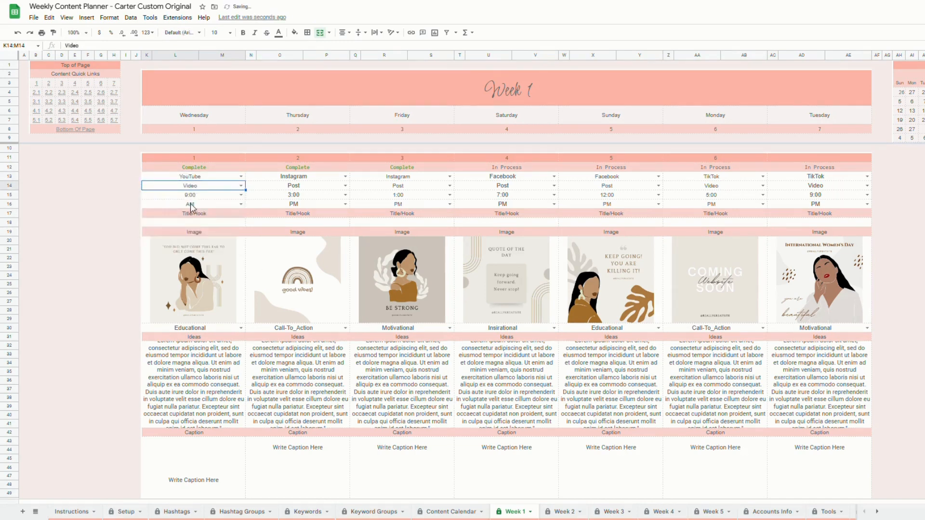
Step: Set the posting time of Wednesday's content block to 9:00 AM
{"action": "left_click", "coordinate": [241, 195]}
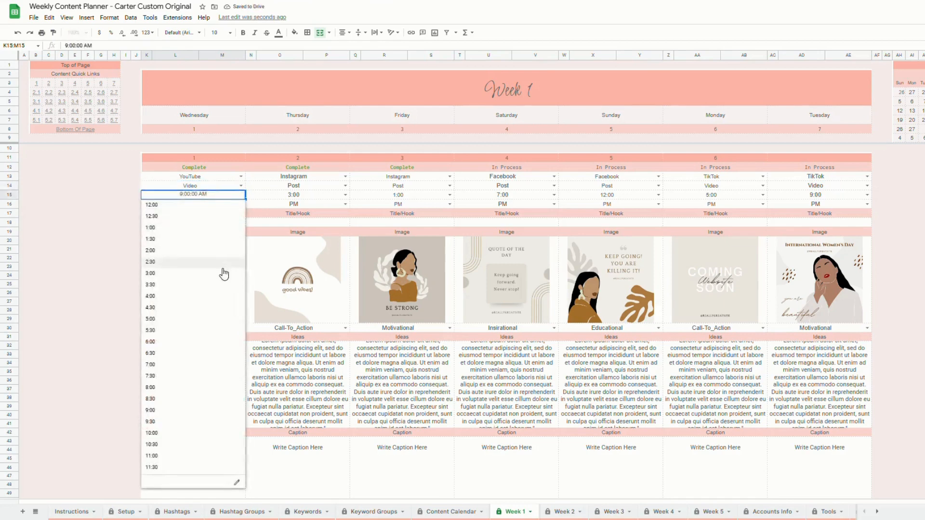
{"action": "left_click", "coordinate": [190, 411]}
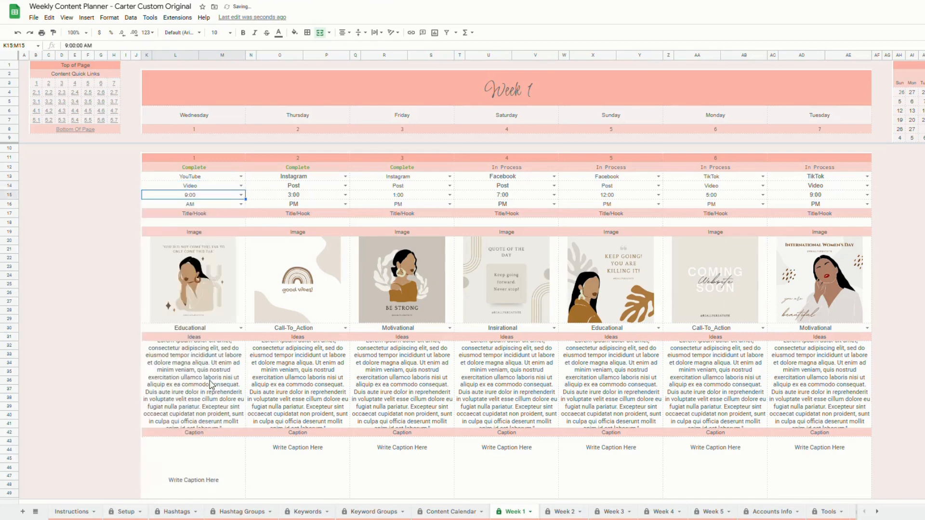
{"action": "left_click", "coordinate": [241, 204]}
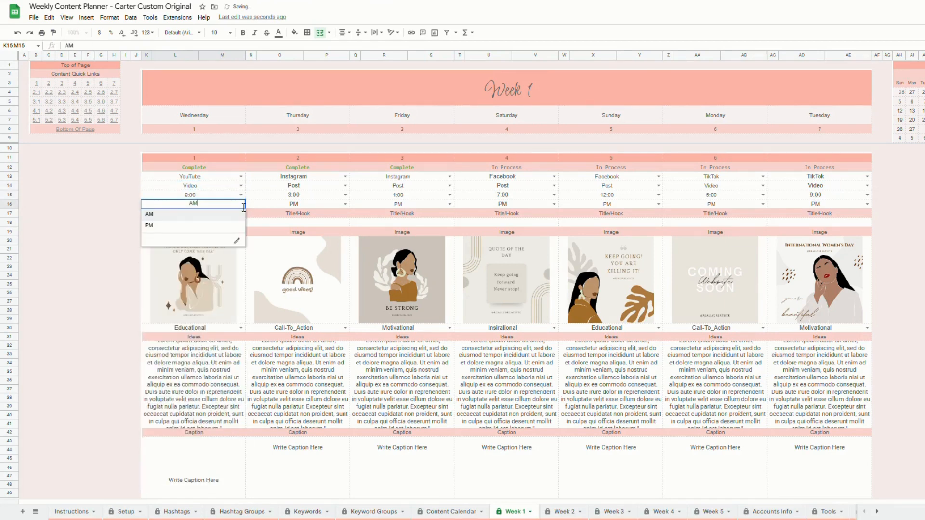
{"action": "left_click", "coordinate": [183, 218]}
Step: Select Wednesday's Title/Hook entry and its image, and view the options for inserting an image in or over cells
{"action": "scroll", "coordinate": [239, 239], "scroll_direction": "down", "scroll_amount": 1}
{"action": "left_click", "coordinate": [195, 205]}
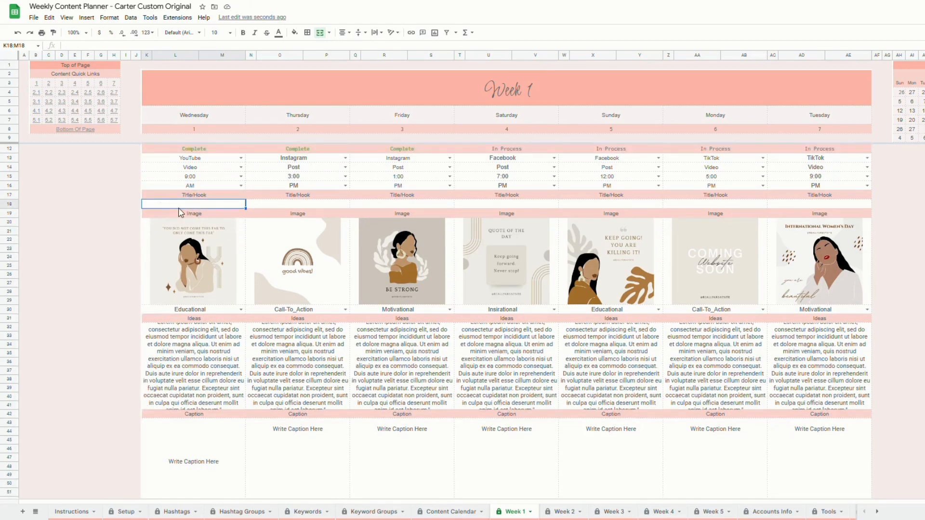
{"action": "left_click", "coordinate": [217, 279]}
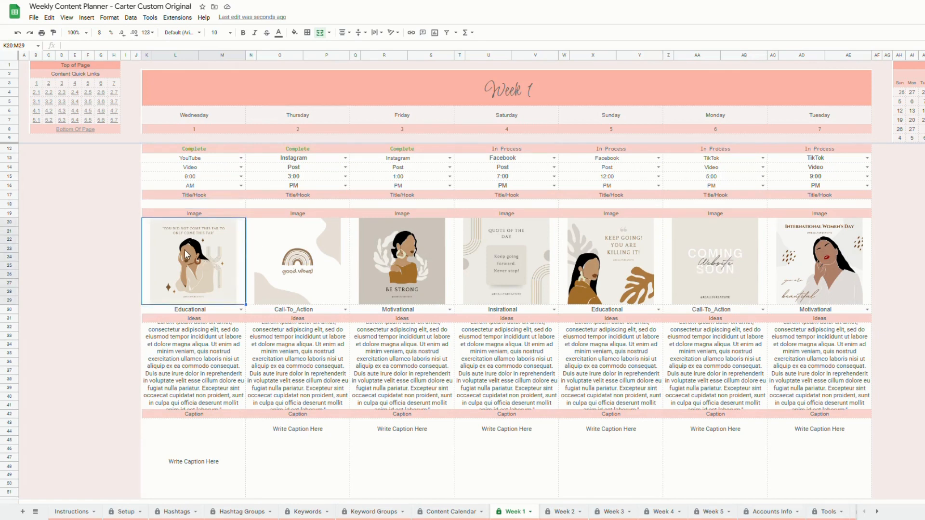
{"action": "left_click", "coordinate": [86, 17]}
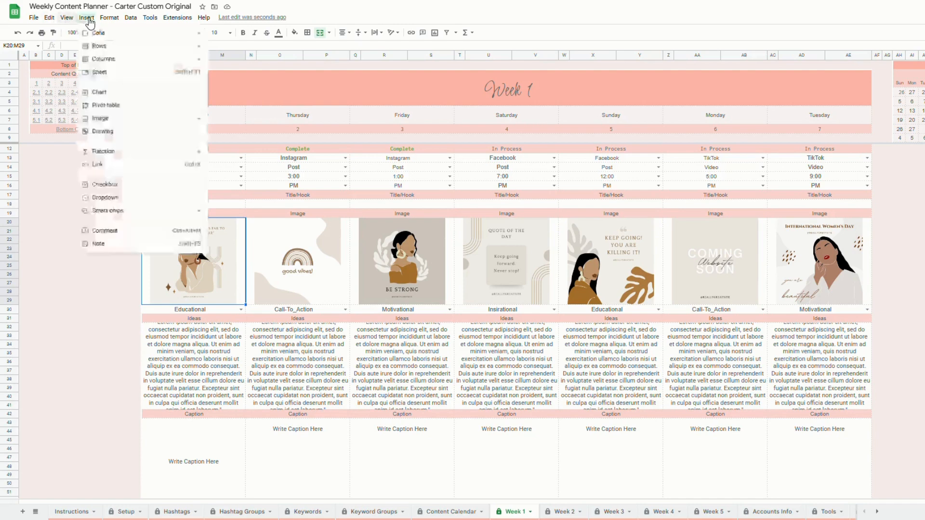
{"action": "mouse_move", "coordinate": [120, 119]}
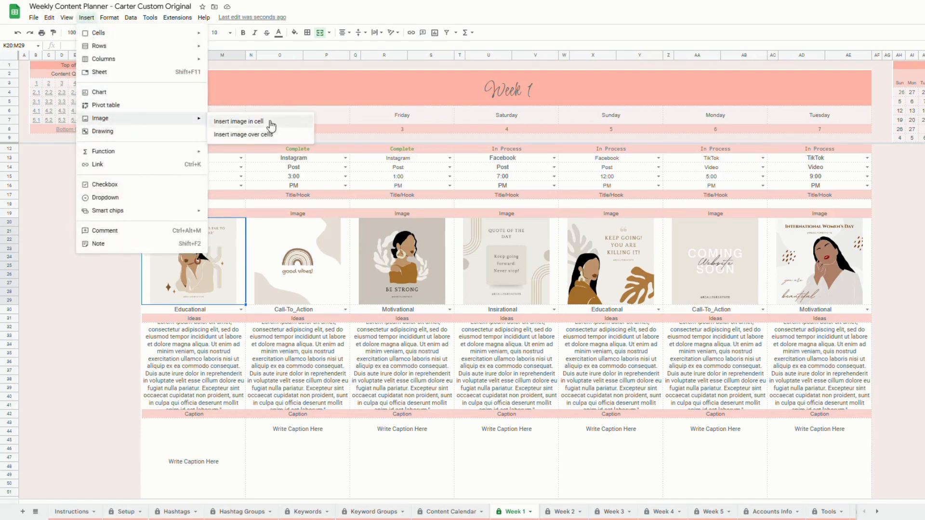
{"action": "left_click", "coordinate": [136, 283]}
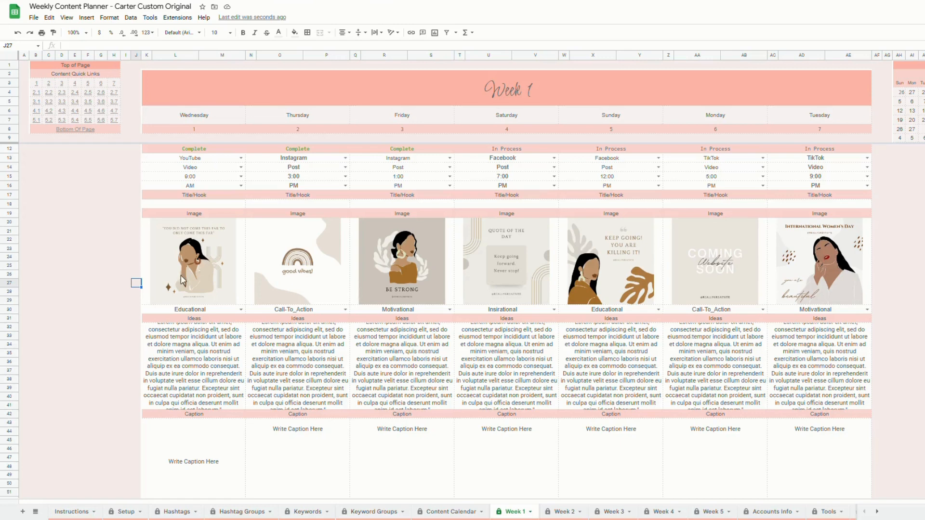
Step: View the content category options under Wednesday's image, and select its Ideas and Caption entries
{"action": "left_click", "coordinate": [242, 311]}
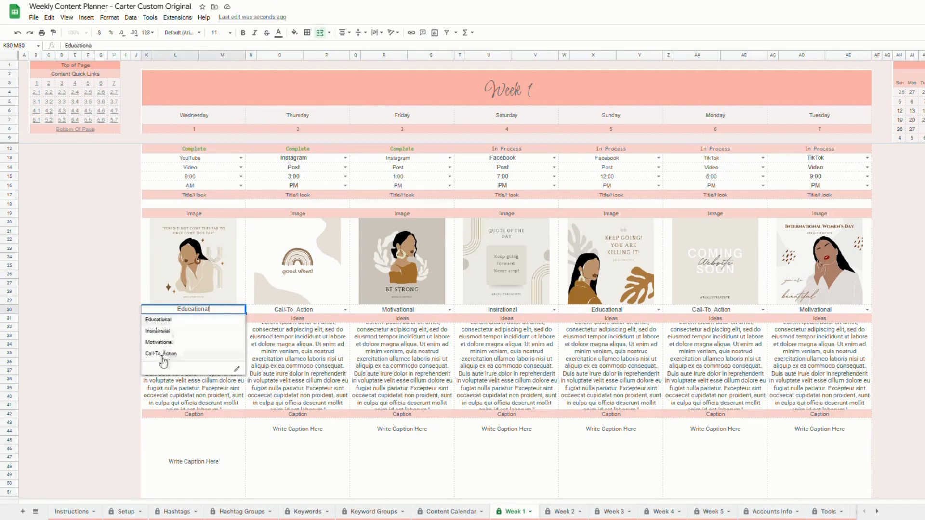
{"action": "left_click", "coordinate": [137, 312]}
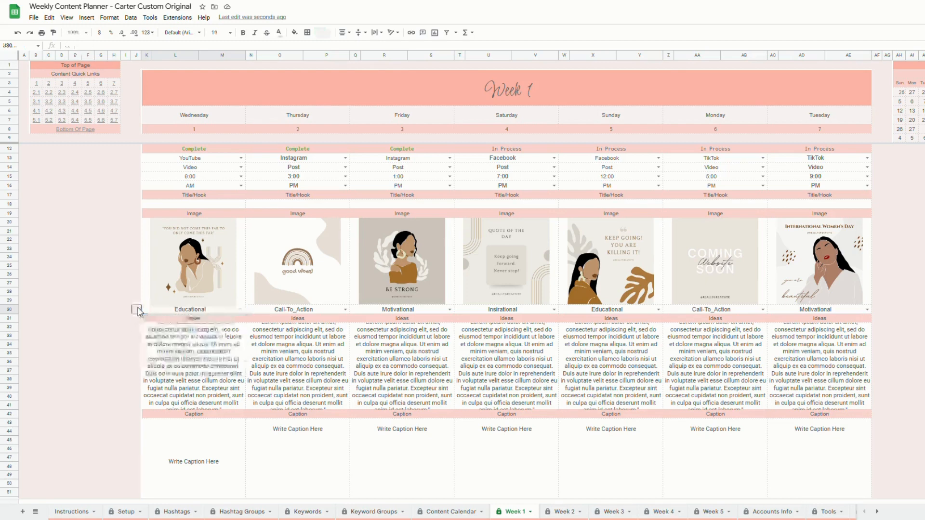
{"action": "scroll", "coordinate": [136, 312], "scroll_direction": "down", "scroll_amount": 2}
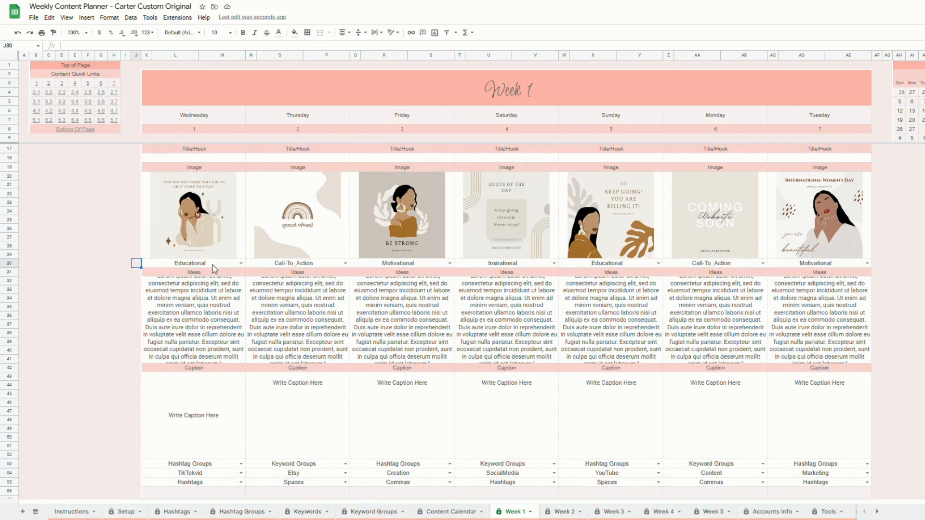
{"action": "left_click", "coordinate": [221, 301]}
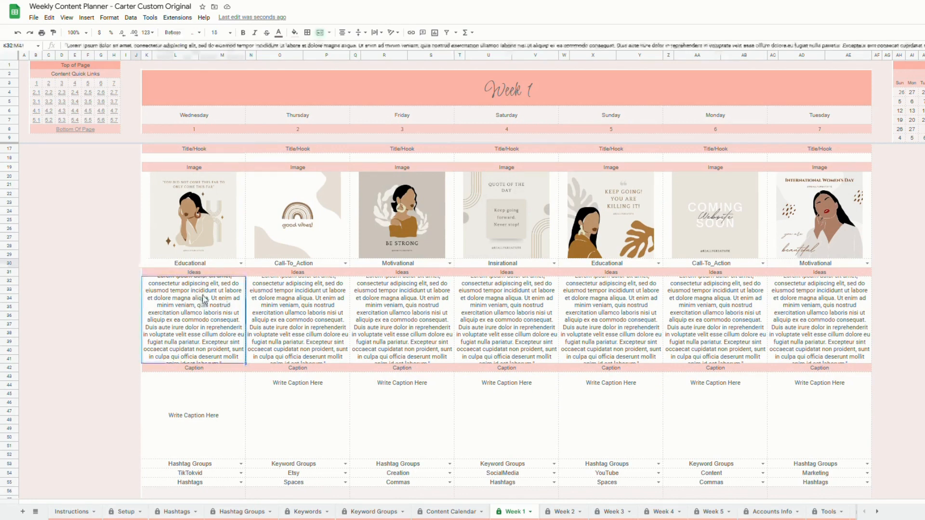
{"action": "scroll", "coordinate": [204, 299], "scroll_direction": "down", "scroll_amount": 4}
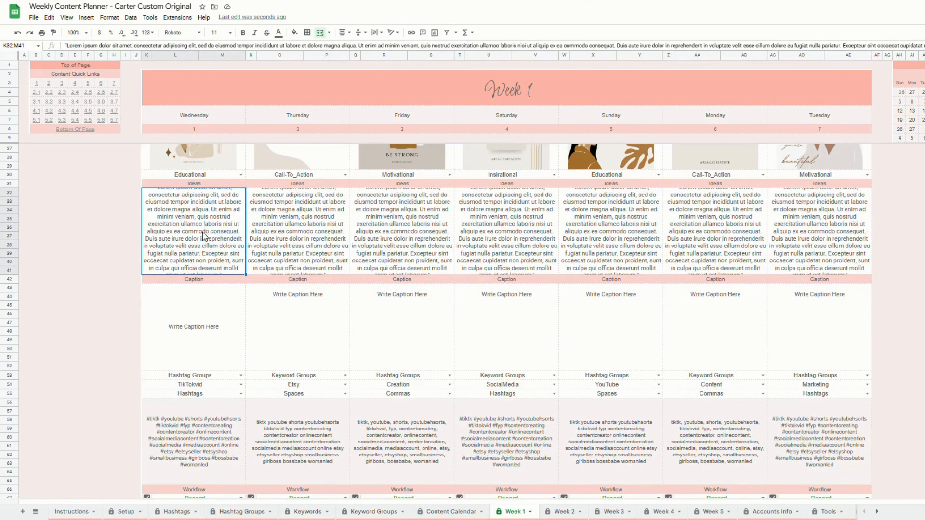
{"action": "scroll", "coordinate": [226, 341], "scroll_direction": "down", "scroll_amount": 2}
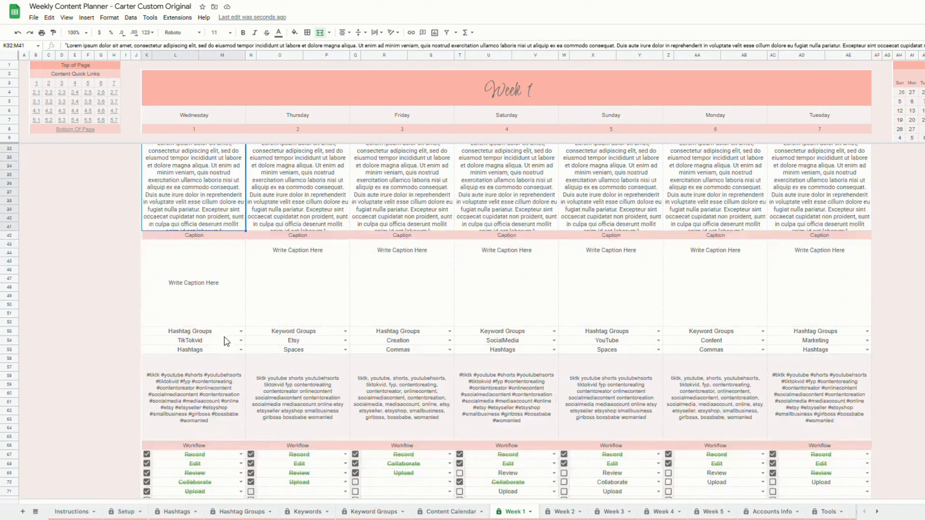
{"action": "left_click", "coordinate": [217, 298]}
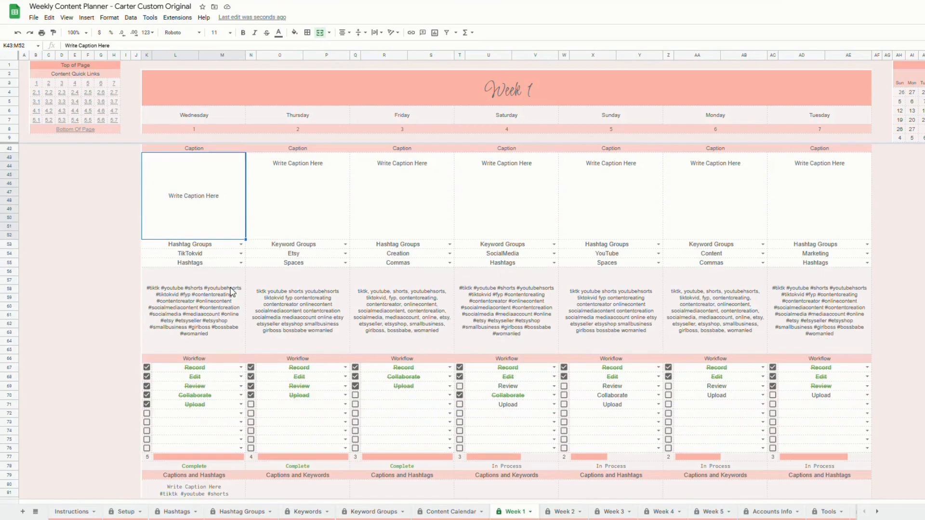
Step: View the group type options below Wednesday's caption and look over the hashtag and workflow sections
{"action": "scroll", "coordinate": [220, 282], "scroll_direction": "down", "scroll_amount": 4}
{"action": "left_click", "coordinate": [241, 244]}
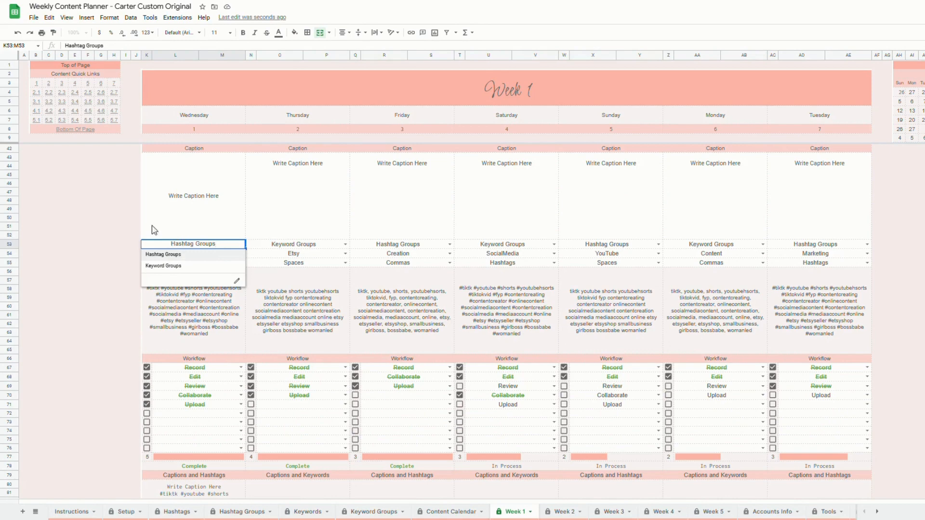
{"action": "left_click", "coordinate": [126, 218]}
{"action": "scroll", "coordinate": [199, 375], "scroll_direction": "down", "scroll_amount": 2}
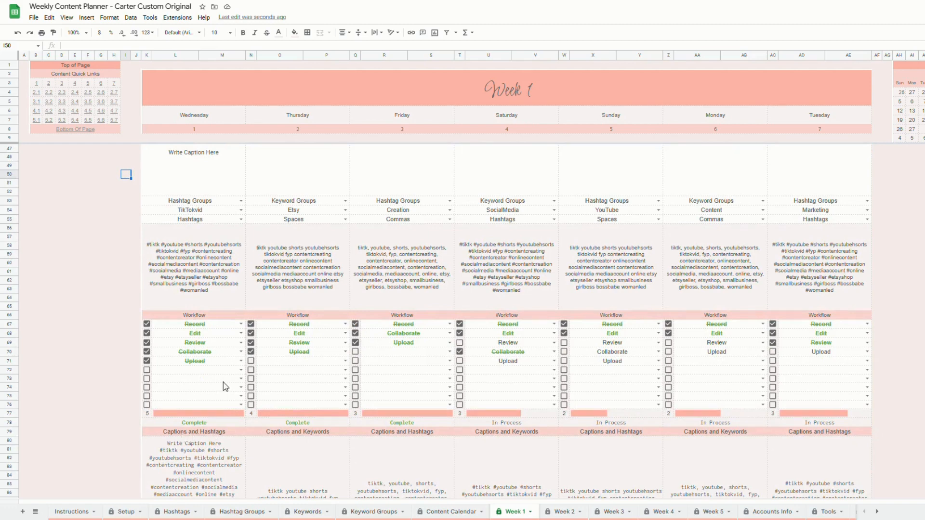
{"action": "scroll", "coordinate": [225, 386], "scroll_direction": "up", "scroll_amount": 2}
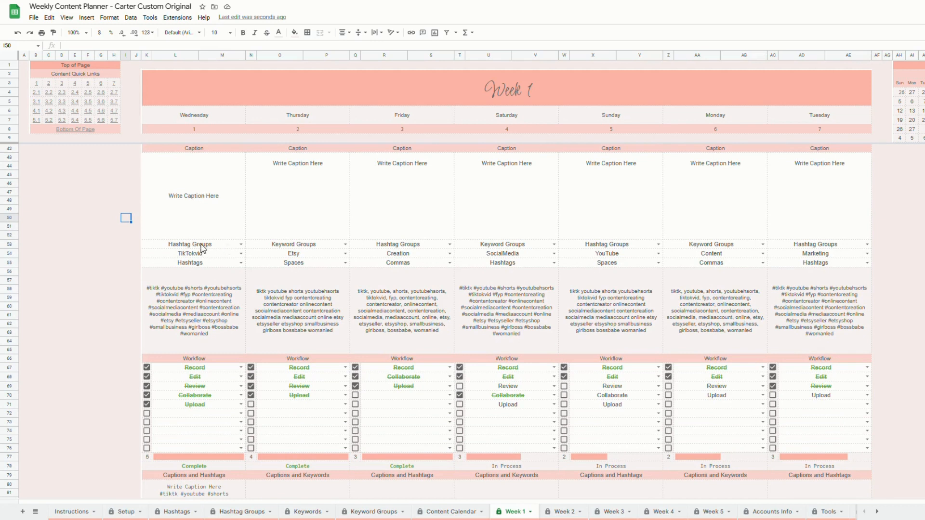
Step: Switch Wednesday's group type to Keyword Groups and back to Hashtag Groups
{"action": "left_click", "coordinate": [241, 245]}
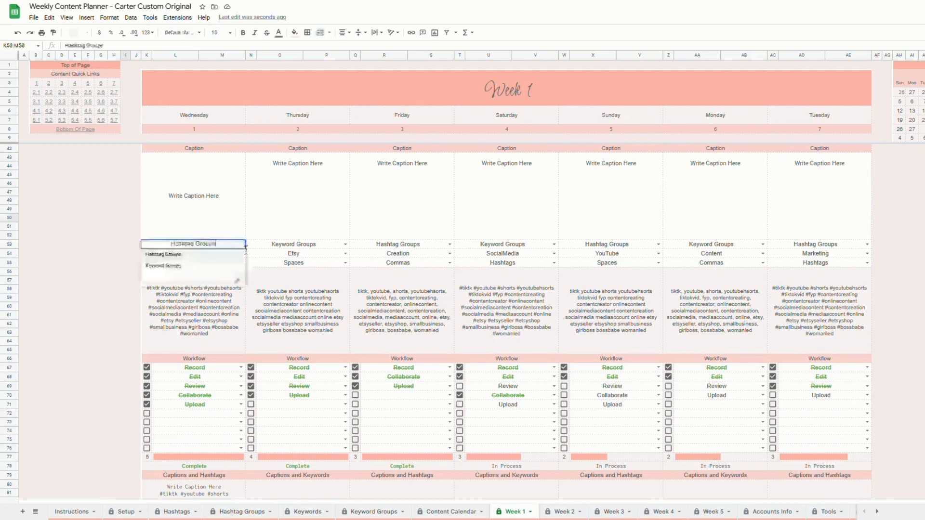
{"action": "left_click", "coordinate": [177, 265]}
{"action": "scroll", "coordinate": [184, 282], "scroll_direction": "down", "scroll_amount": 1}
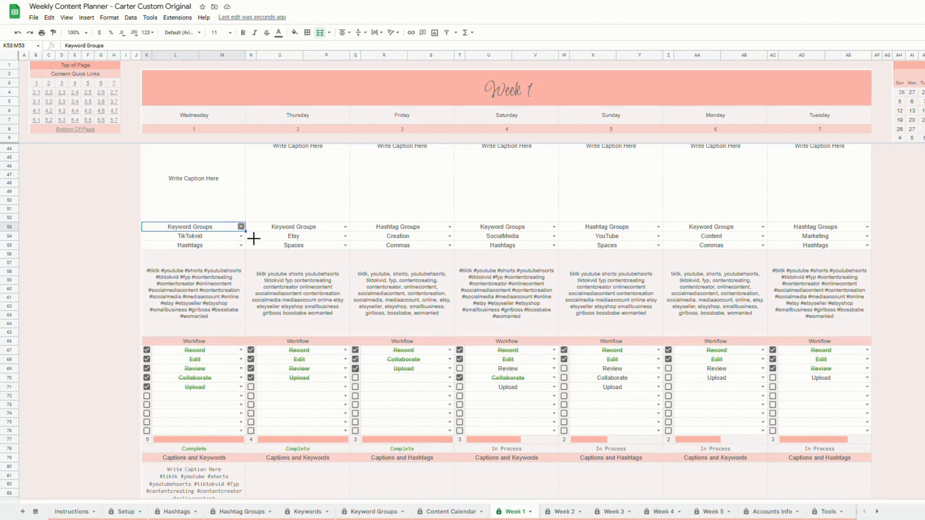
{"action": "left_click", "coordinate": [241, 226]}
{"action": "left_click", "coordinate": [192, 239]}
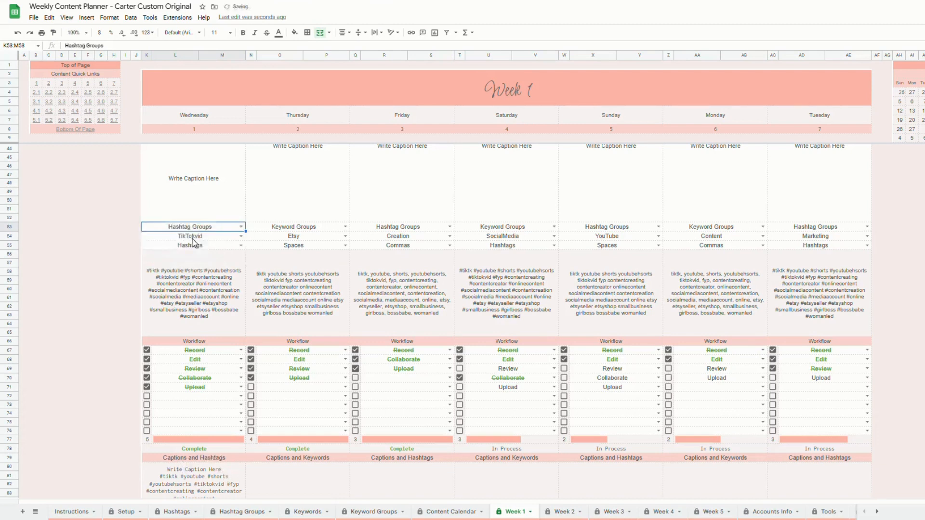
Step: Set Wednesday's hashtag group to YouTube and its output format to Commas
{"action": "scroll", "coordinate": [231, 236], "scroll_direction": "up", "scroll_amount": 1}
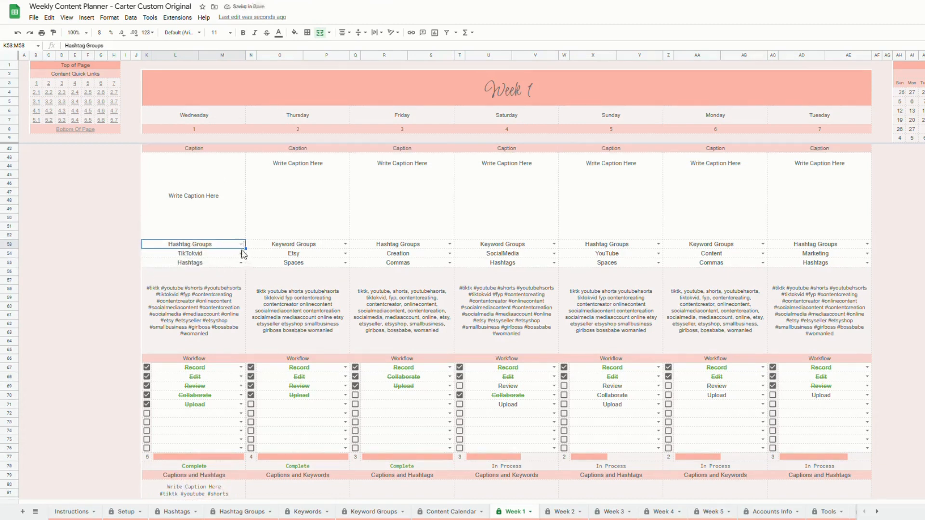
{"action": "left_click", "coordinate": [242, 253]}
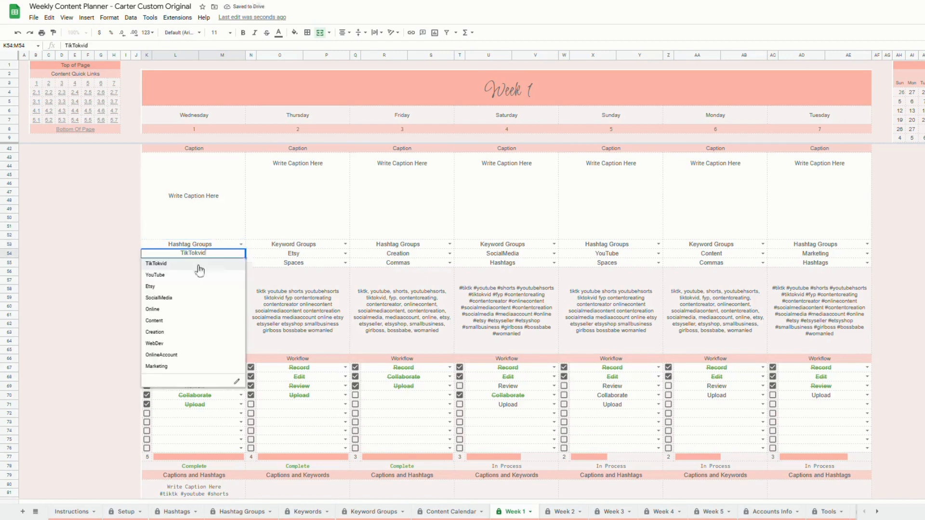
{"action": "left_click", "coordinate": [165, 277]}
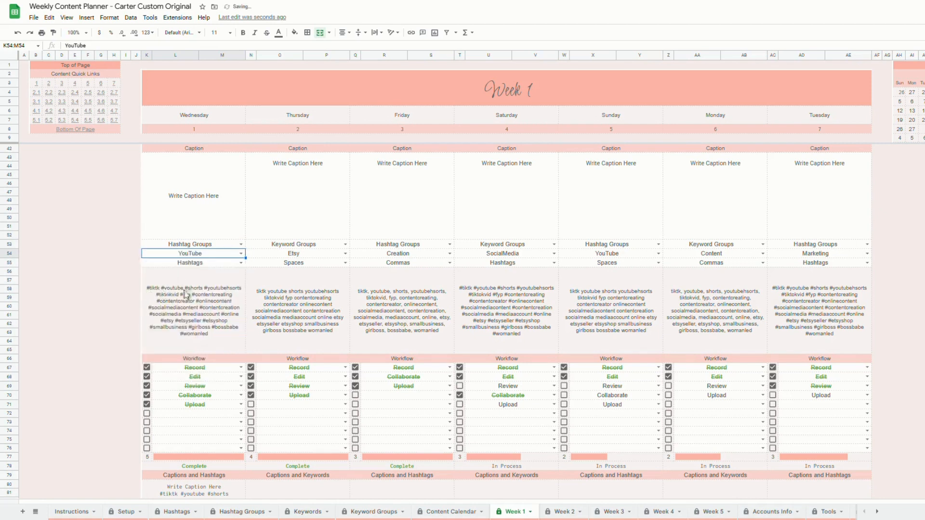
{"action": "left_click", "coordinate": [241, 262]}
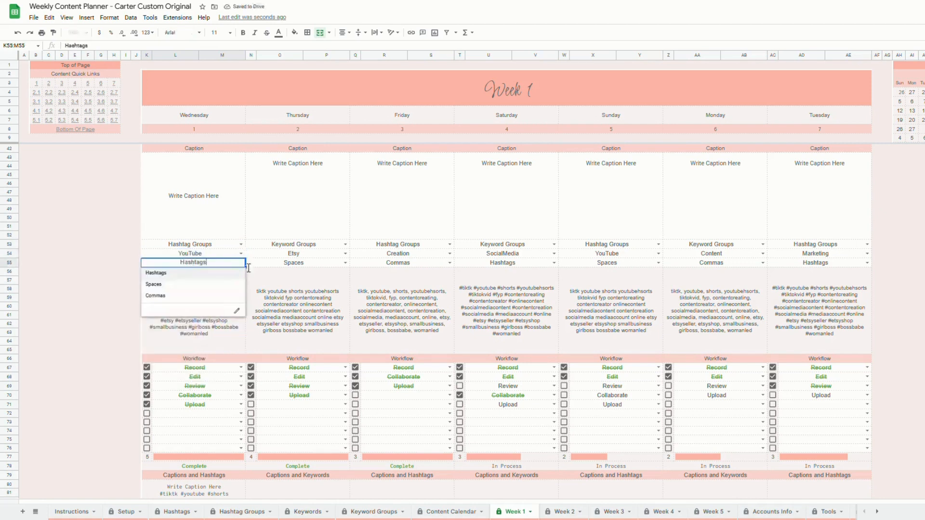
{"action": "left_click", "coordinate": [164, 275]}
{"action": "left_click", "coordinate": [241, 263]}
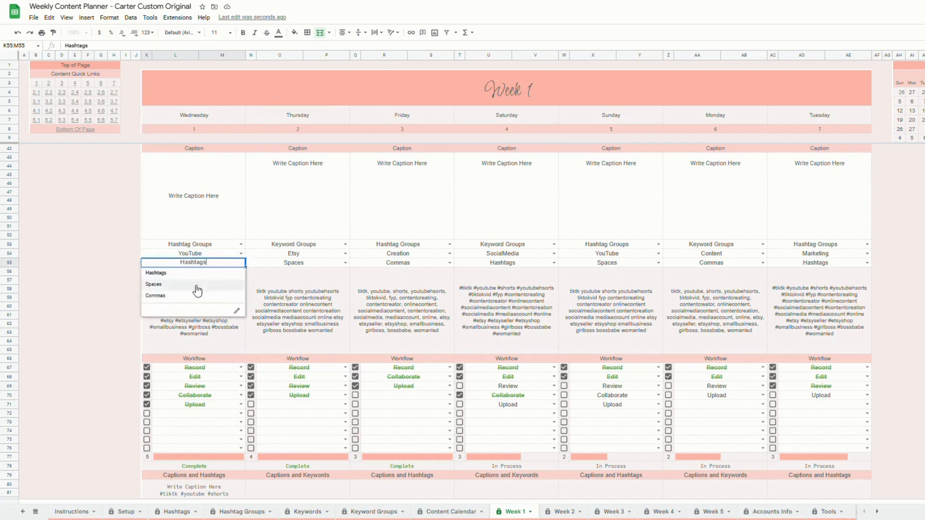
{"action": "left_click", "coordinate": [164, 296]}
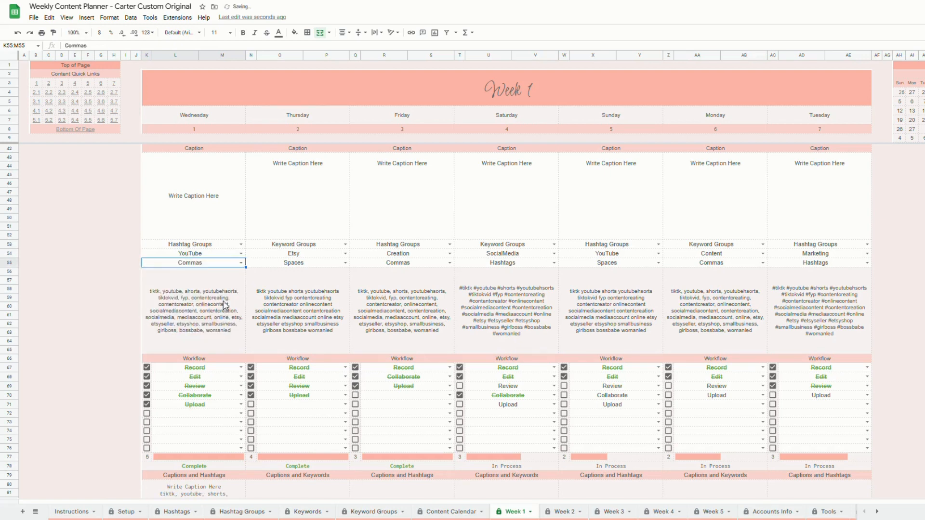
Step: Set Thursday's output format to Hashtags, and view the task options of Wednesday's first workflow entry
{"action": "left_click", "coordinate": [345, 263]}
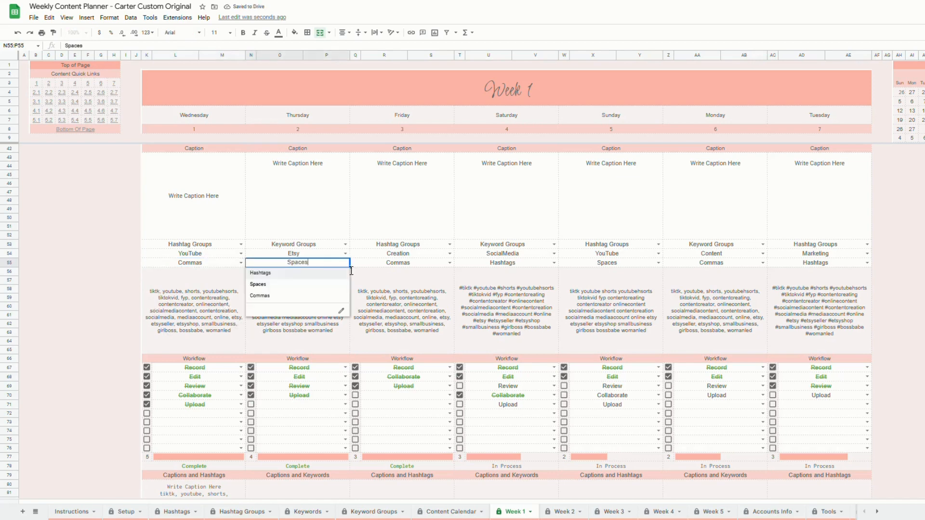
{"action": "left_click", "coordinate": [271, 274]}
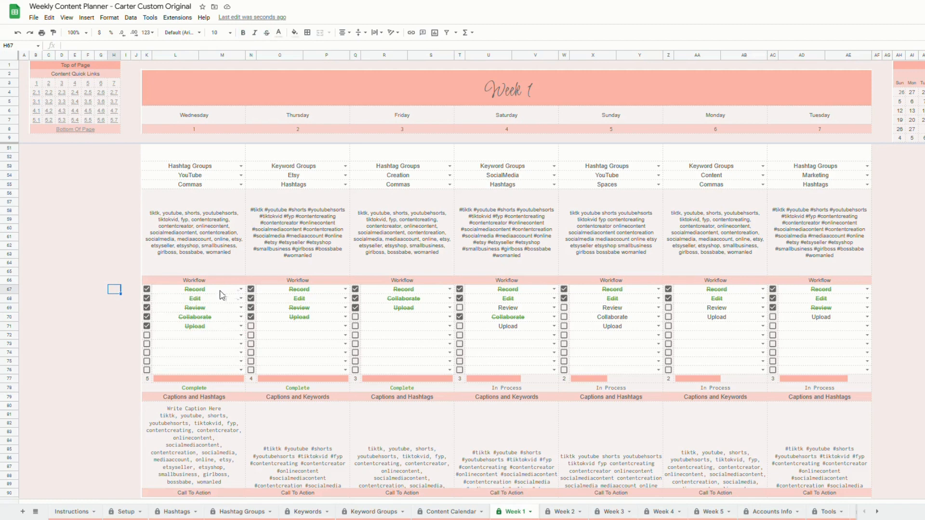
{"action": "left_click", "coordinate": [241, 289]}
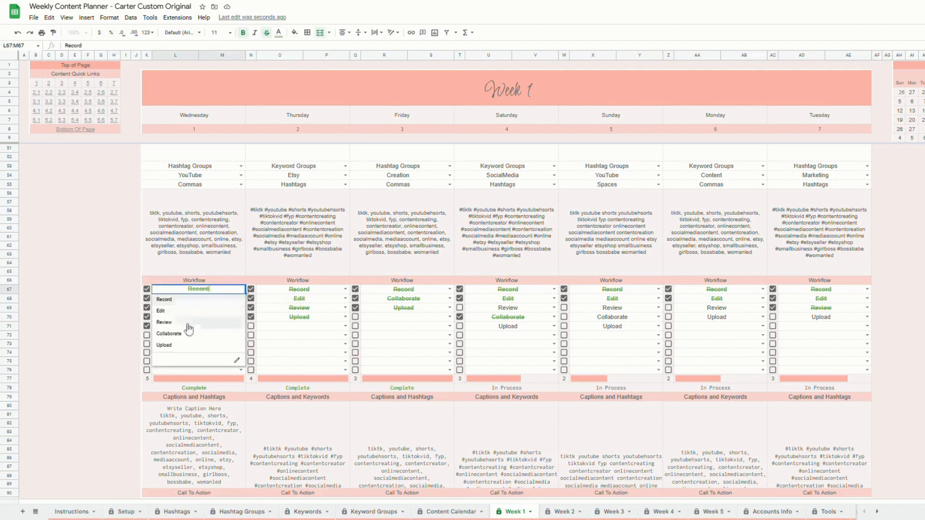
{"action": "left_click", "coordinate": [128, 296]}
Step: Uncheck and recheck Wednesday's Record and Edit workflow tasks
{"action": "left_click", "coordinate": [147, 289]}
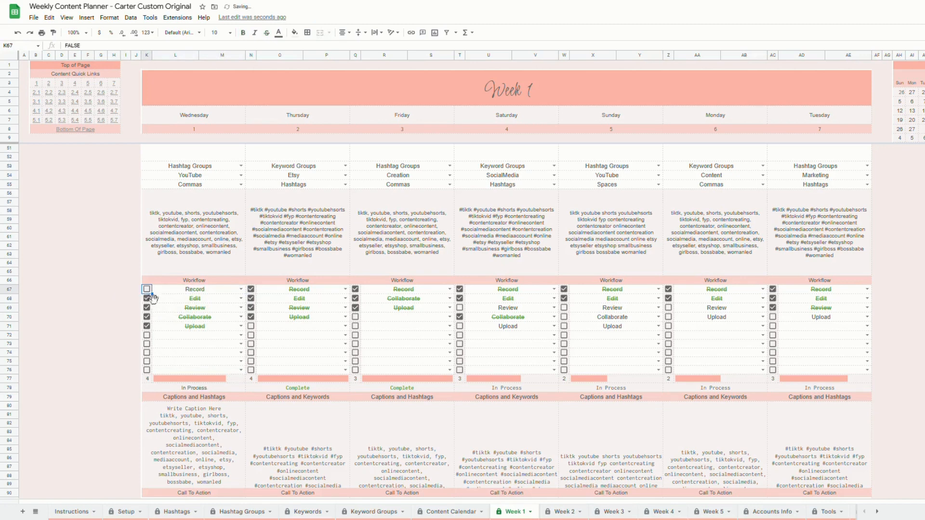
{"action": "left_click", "coordinate": [147, 289]}
{"action": "left_click", "coordinate": [147, 298]}
{"action": "left_click", "coordinate": [147, 298]}
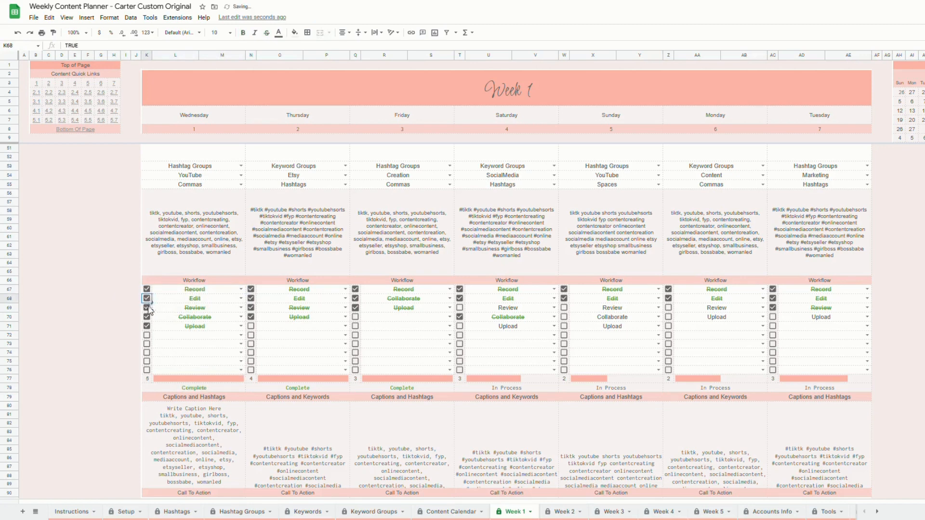
Step: Clear the checkmarks of all of Wednesday's workflow tasks and look at the status above the day's content block
{"action": "left_click", "coordinate": [147, 326]}
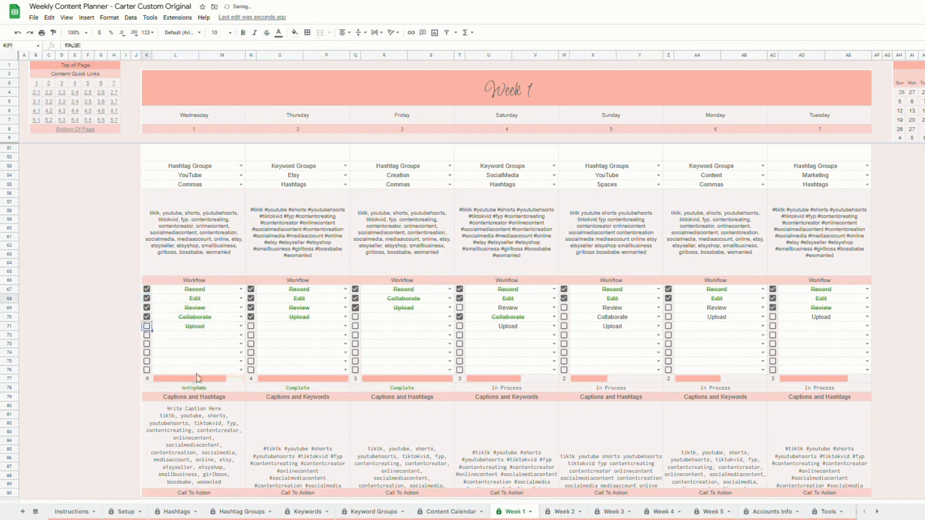
{"action": "left_click", "coordinate": [147, 317]}
{"action": "left_click", "coordinate": [147, 308]}
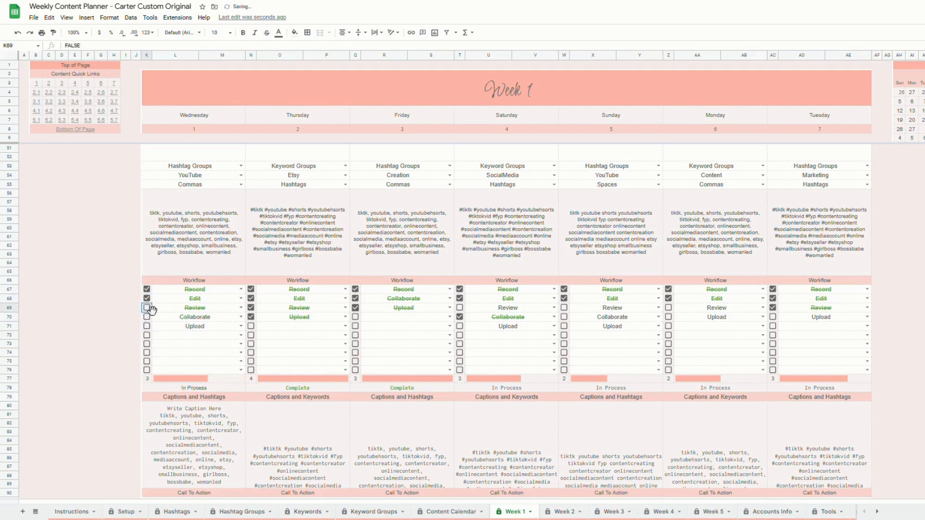
{"action": "left_click", "coordinate": [147, 289]}
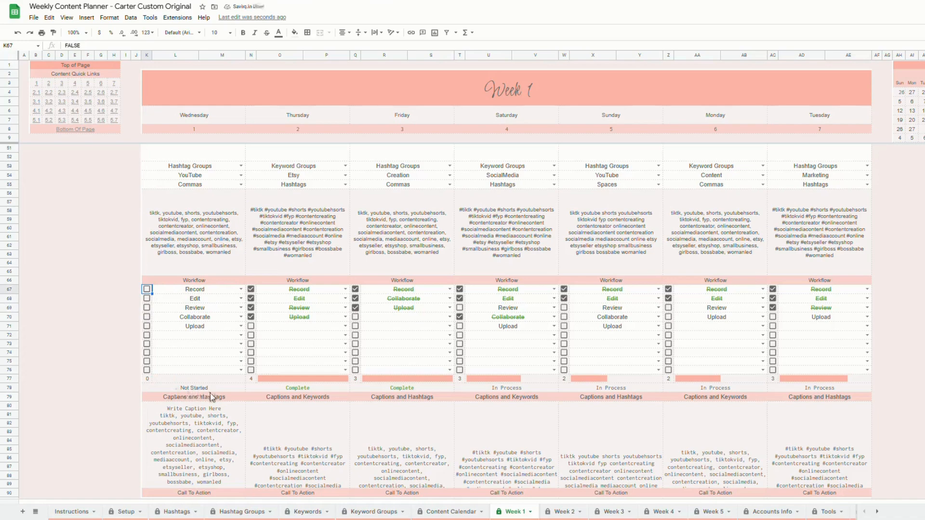
{"action": "scroll", "coordinate": [207, 392], "scroll_direction": "up", "scroll_amount": 8}
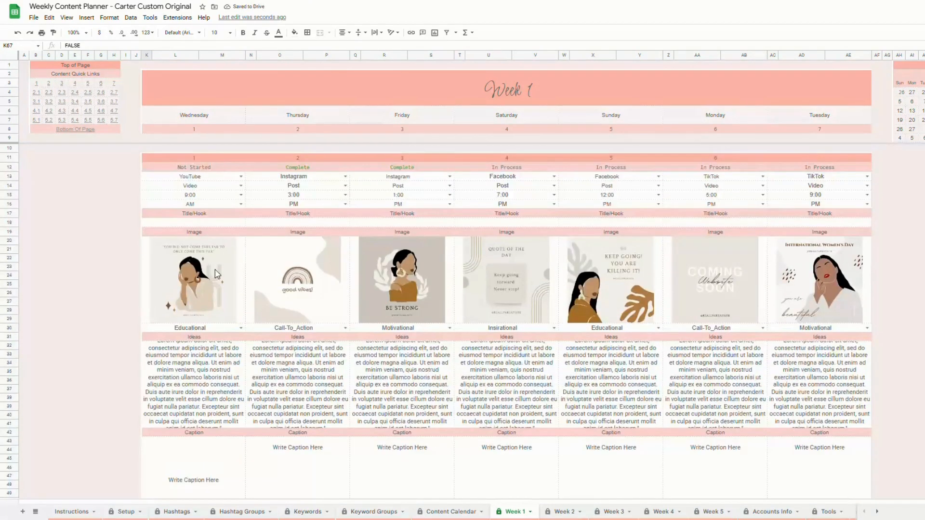
{"action": "scroll", "coordinate": [202, 336], "scroll_direction": "down", "scroll_amount": 7}
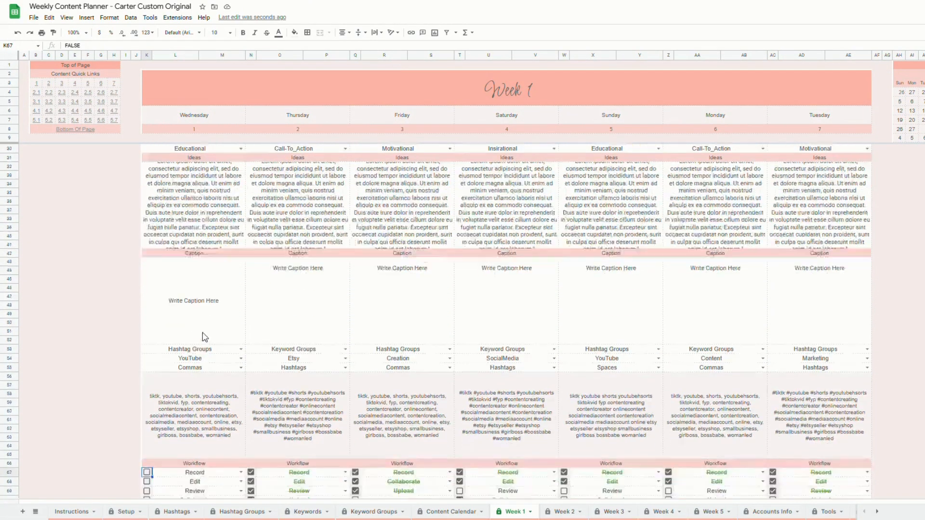
Step: Check off Wednesday's Record, Edit, Review, Collaborate and Upload workflow tasks one by one and view the day's status
{"action": "left_click", "coordinate": [147, 342]}
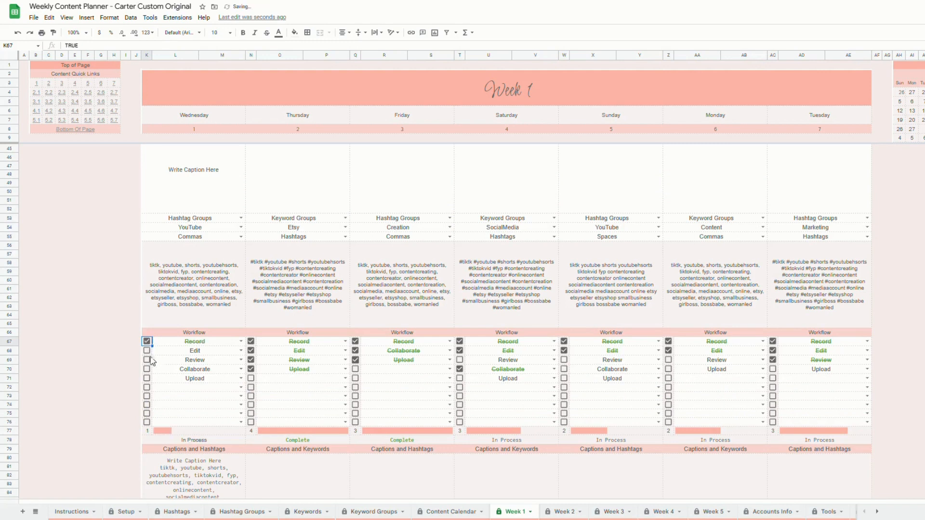
{"action": "left_click", "coordinate": [147, 351]}
{"action": "left_click", "coordinate": [147, 360]}
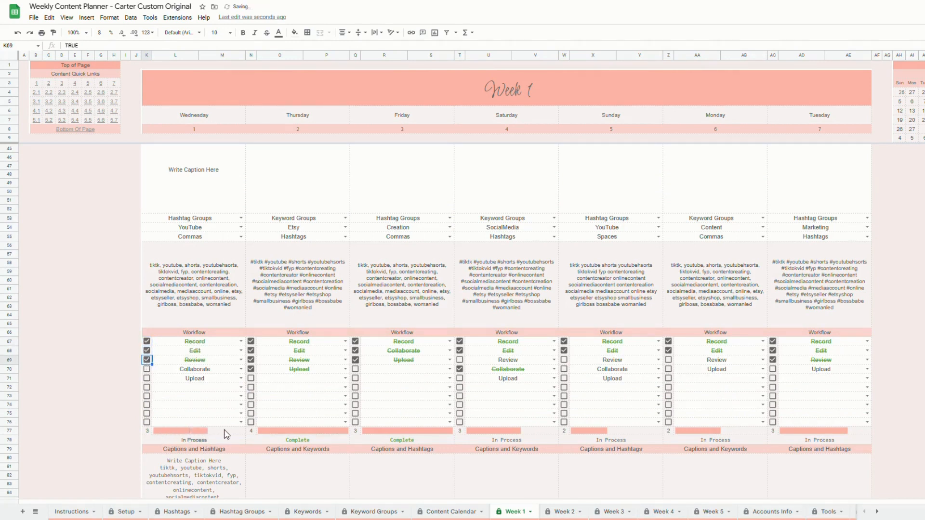
{"action": "left_click", "coordinate": [147, 370]}
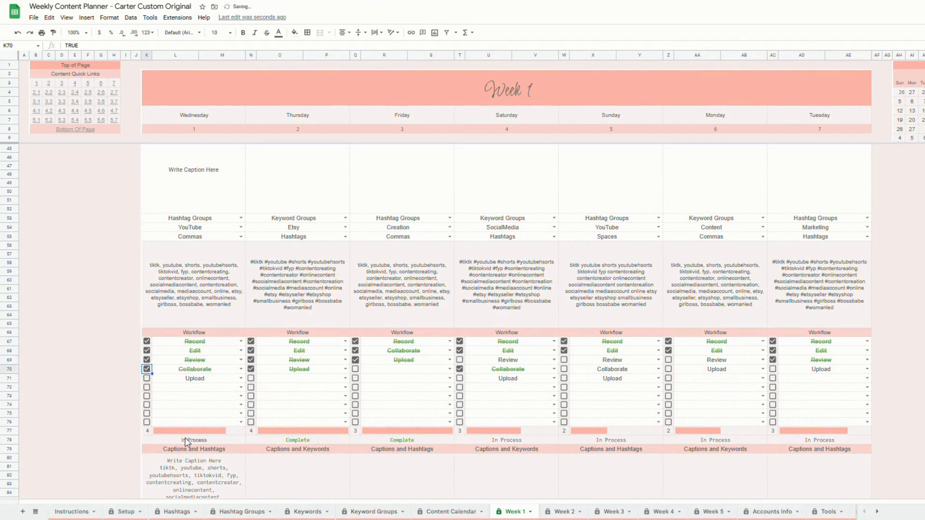
{"action": "left_click", "coordinate": [147, 378]}
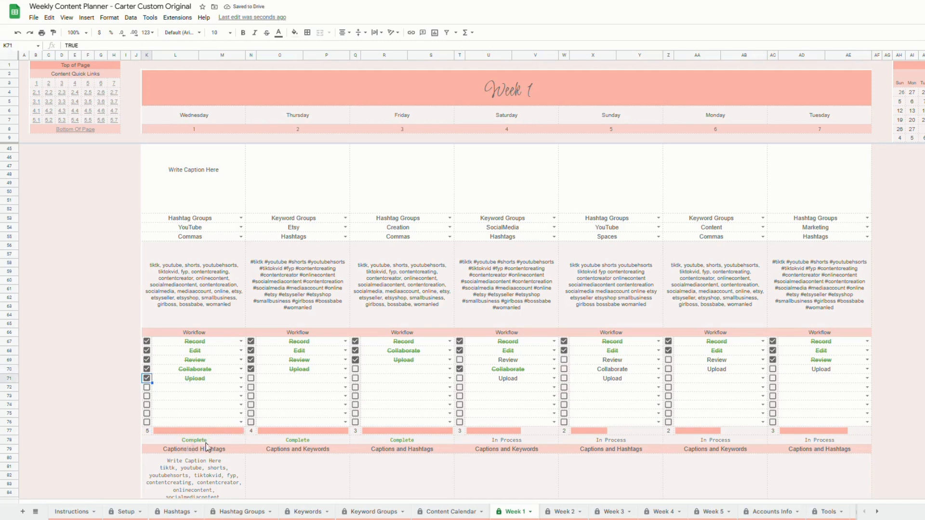
{"action": "scroll", "coordinate": [207, 447], "scroll_direction": "up", "scroll_amount": 10}
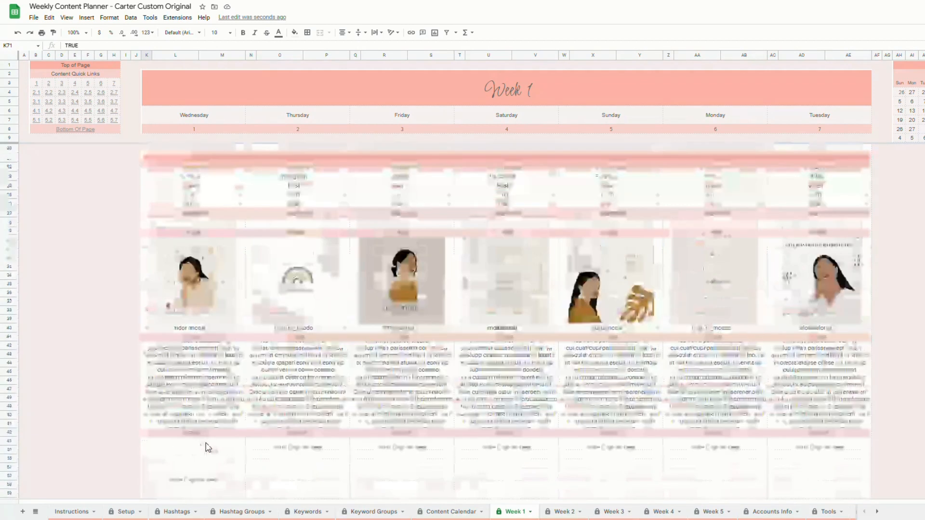
Step: Set Wednesday's hashtag output format to Hashtags and review the combined text in its Captions and Hashtags section
{"action": "scroll", "coordinate": [233, 295], "scroll_direction": "down", "scroll_amount": 5}
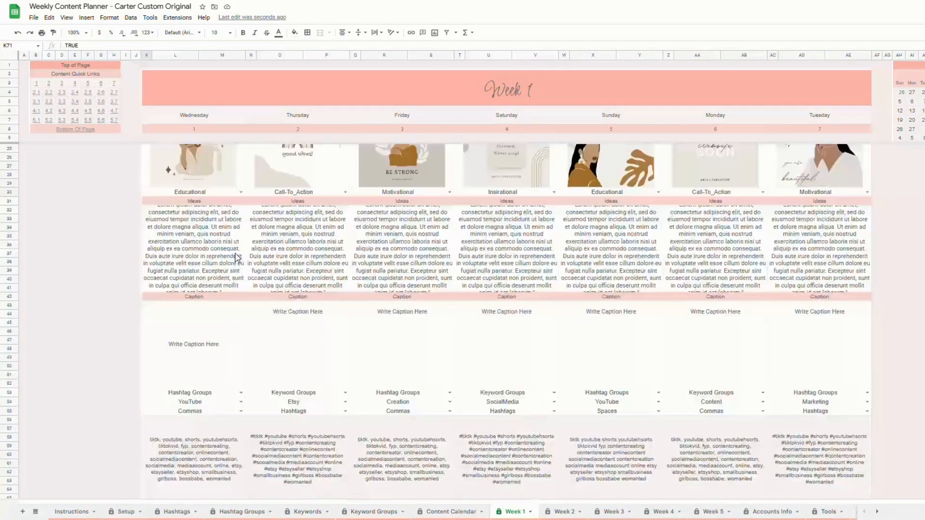
{"action": "scroll", "coordinate": [231, 297], "scroll_direction": "down", "scroll_amount": 5}
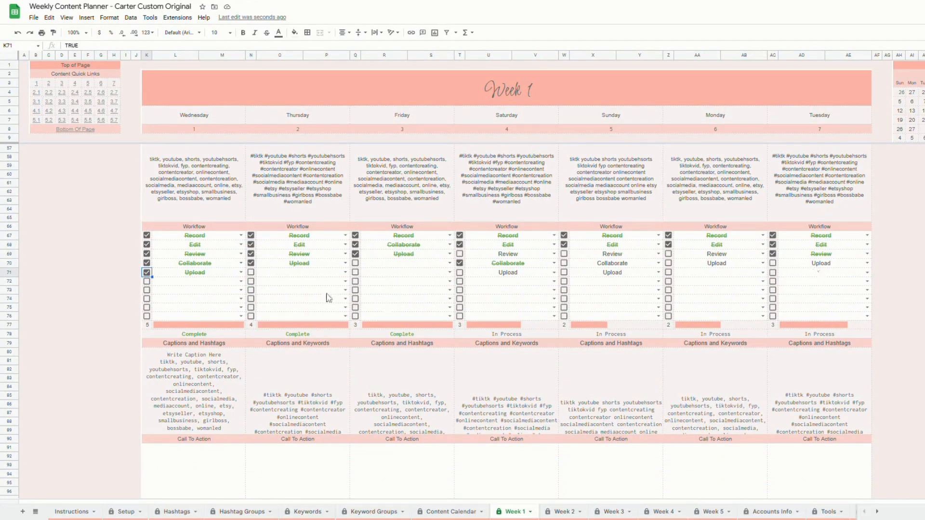
{"action": "scroll", "coordinate": [481, 328], "scroll_direction": "down", "scroll_amount": 5}
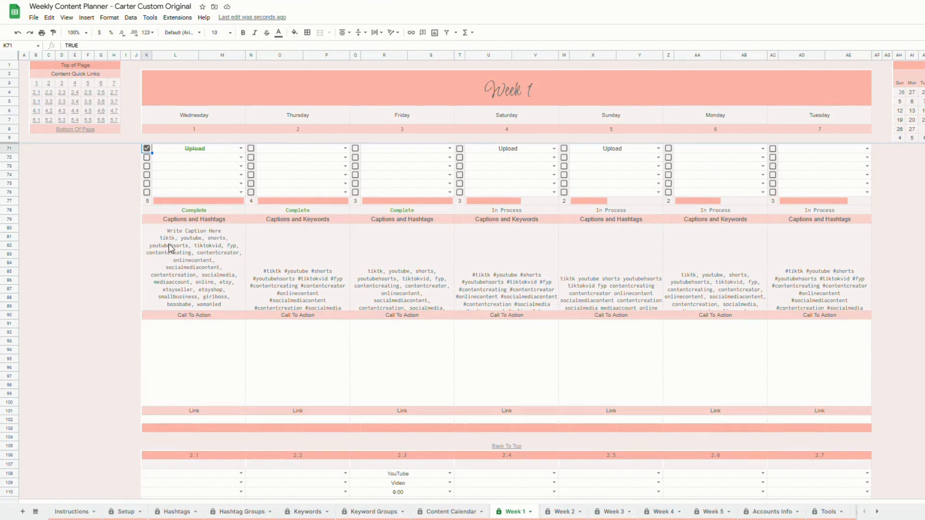
{"action": "scroll", "coordinate": [207, 307], "scroll_direction": "up", "scroll_amount": 5}
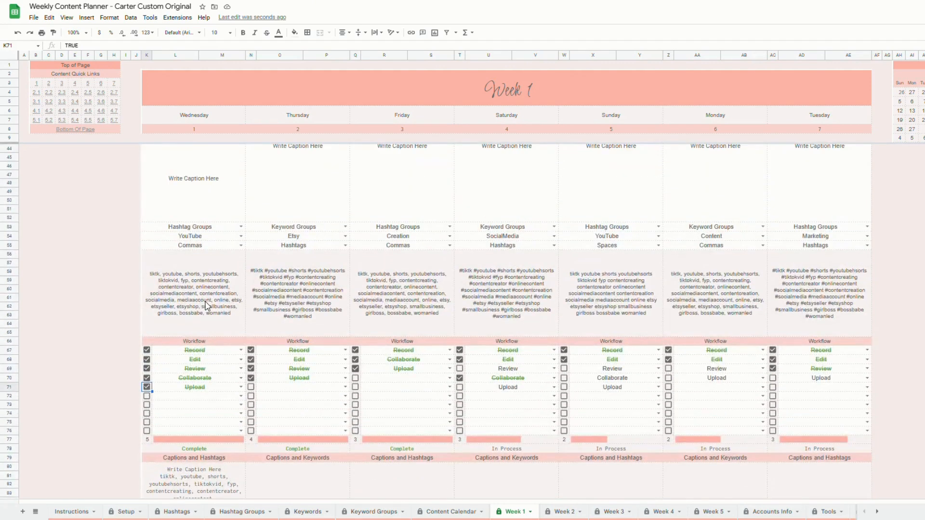
{"action": "left_click", "coordinate": [234, 246]}
{"action": "left_click", "coordinate": [166, 256]}
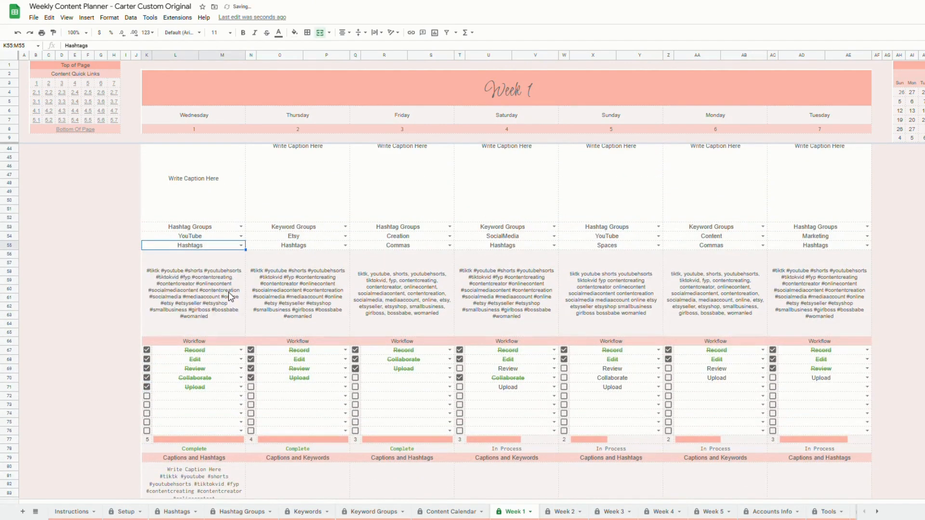
{"action": "scroll", "coordinate": [206, 301], "scroll_direction": "down", "scroll_amount": 4}
{"action": "scroll", "coordinate": [207, 322], "scroll_direction": "down", "scroll_amount": 2}
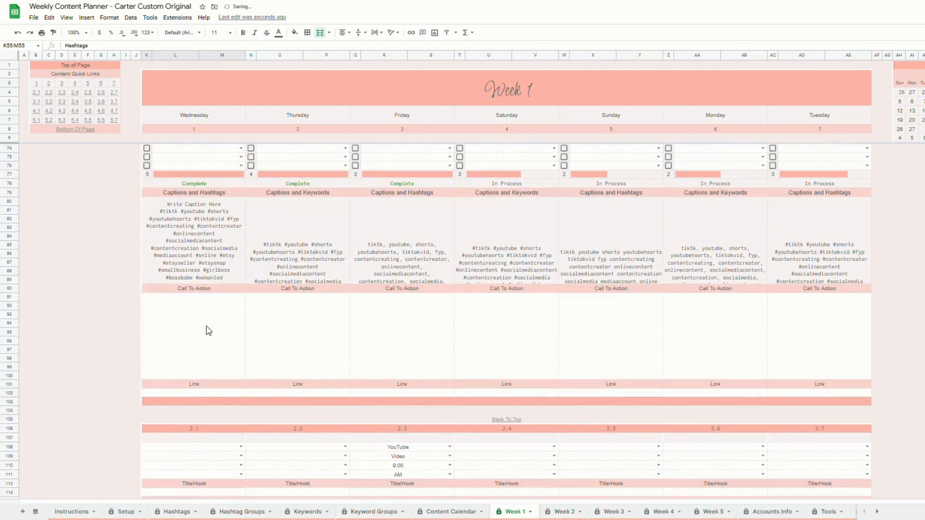
Step: Select Wednesday's Call To Action and Link entries, and look over the second row of content blocks, 2.1 to 2.7
{"action": "left_click", "coordinate": [207, 328]}
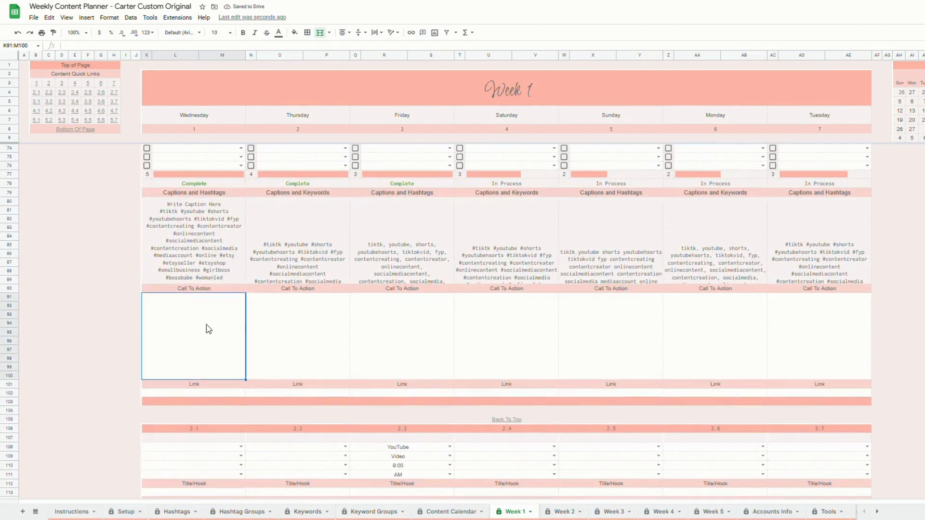
{"action": "left_click", "coordinate": [202, 394]}
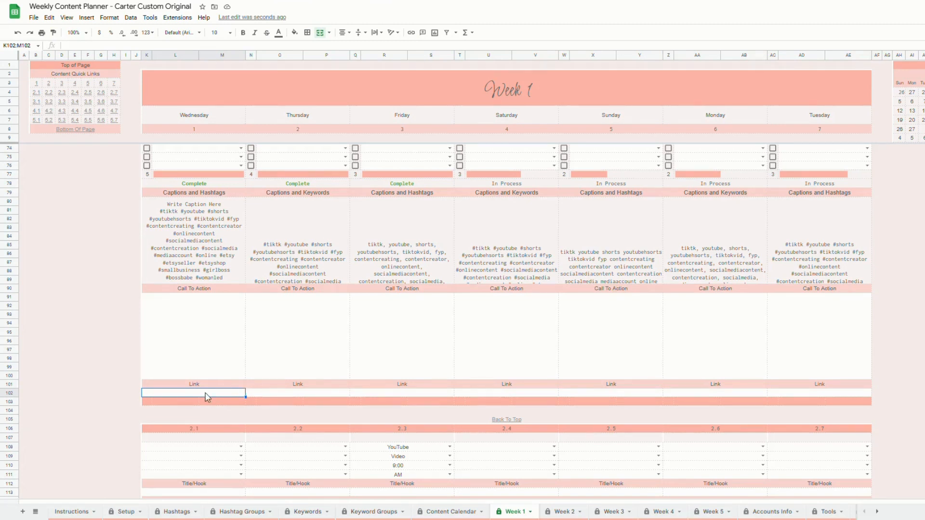
{"action": "scroll", "coordinate": [235, 378], "scroll_direction": "down", "scroll_amount": 3}
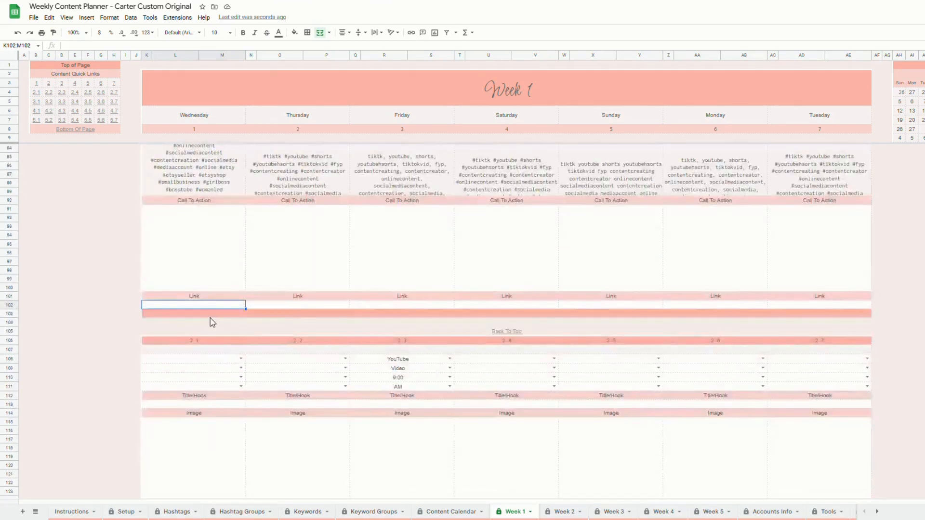
{"action": "scroll", "coordinate": [213, 323], "scroll_direction": "down", "scroll_amount": 4}
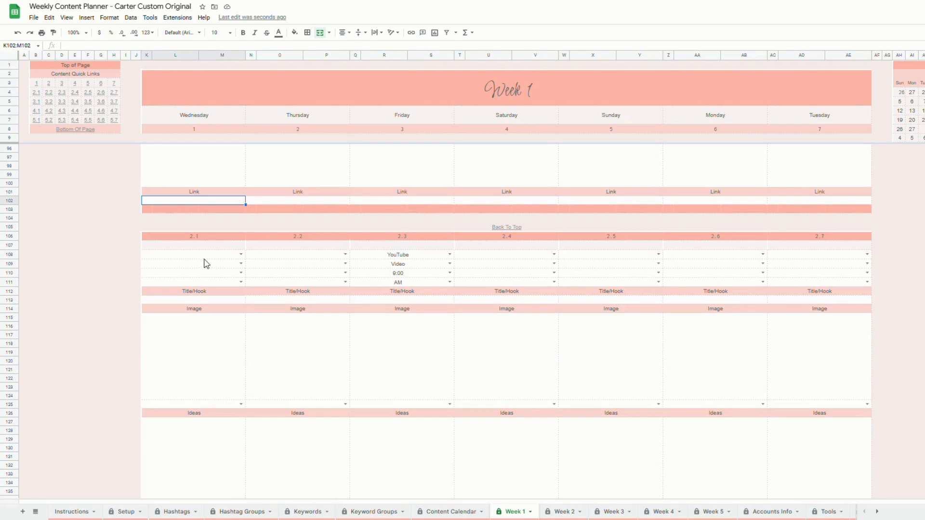
{"action": "scroll", "coordinate": [190, 252], "scroll_direction": "down", "scroll_amount": 5}
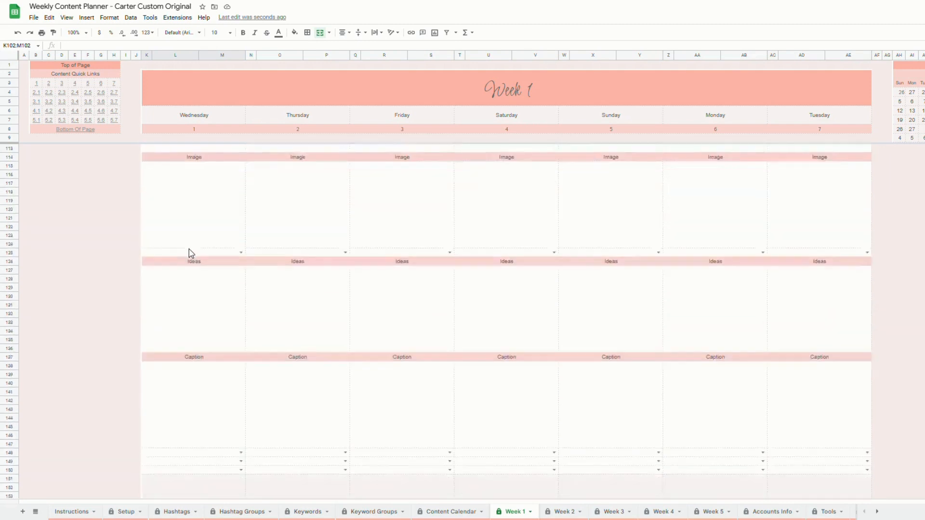
{"action": "scroll", "coordinate": [192, 252], "scroll_direction": "up", "scroll_amount": 5}
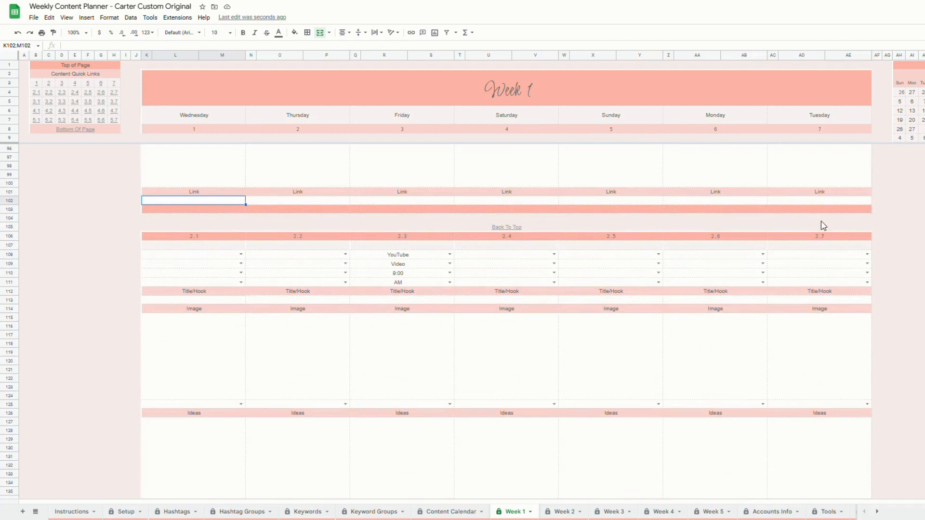
Step: Follow the Back To Top and Bottom Of Page links on the Week 1 sheet, and look over the lower content blocks
{"action": "left_click", "coordinate": [504, 230]}
{"action": "left_click", "coordinate": [496, 240]}
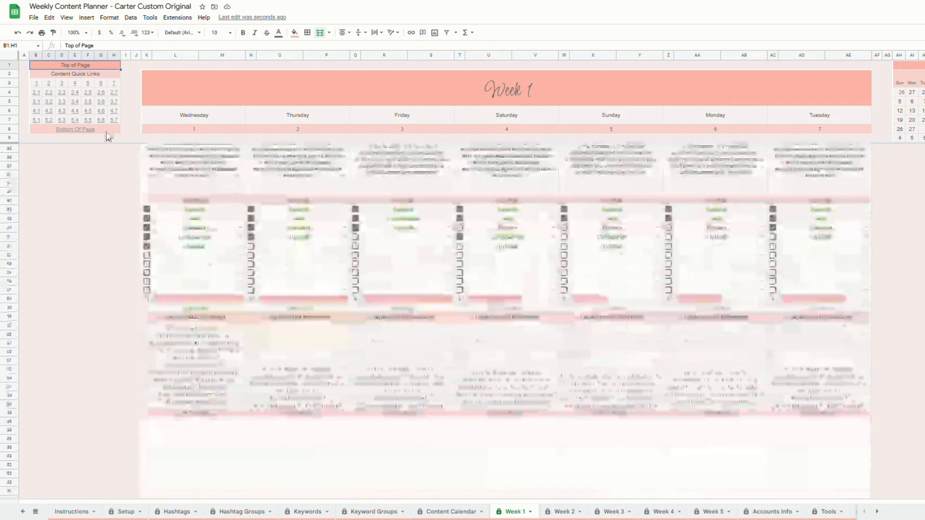
{"action": "left_click", "coordinate": [83, 130]}
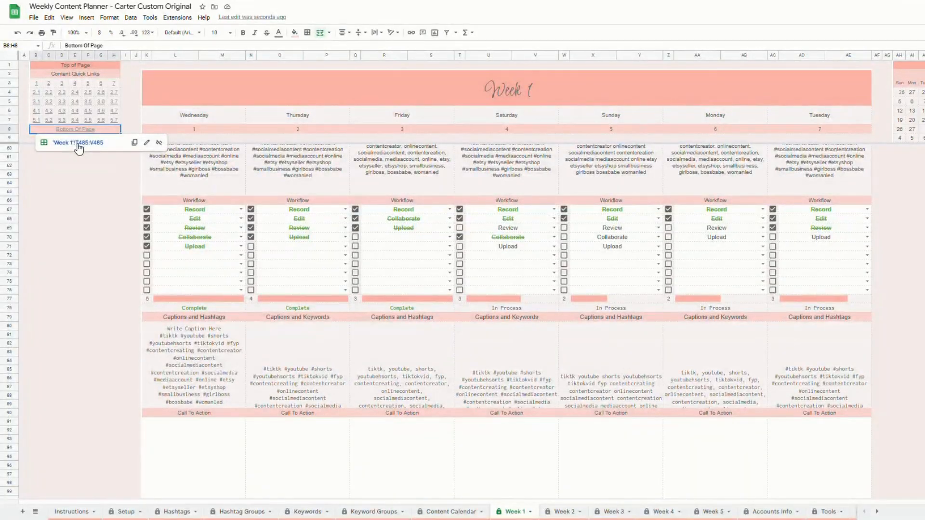
{"action": "left_click", "coordinate": [79, 146]}
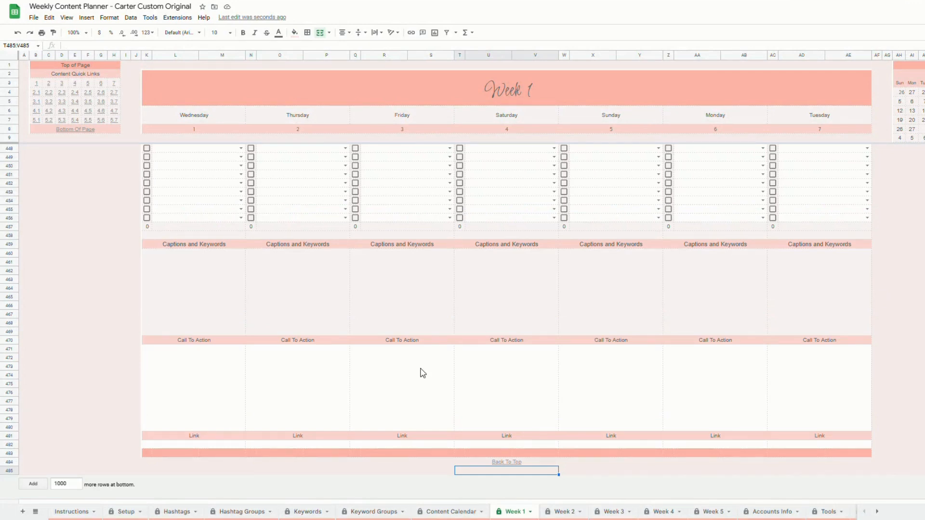
{"action": "scroll", "coordinate": [423, 373], "scroll_direction": "up", "scroll_amount": 20}
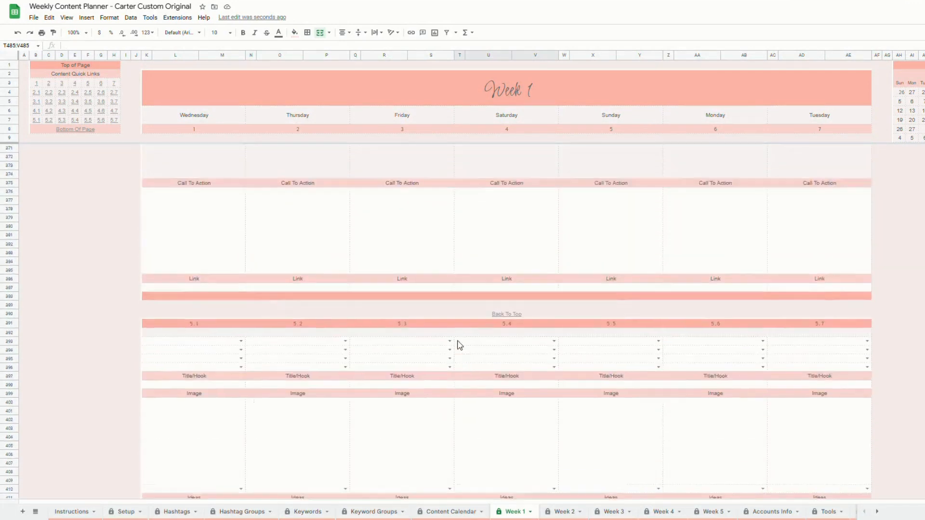
{"action": "scroll", "coordinate": [460, 343], "scroll_direction": "up", "scroll_amount": 15}
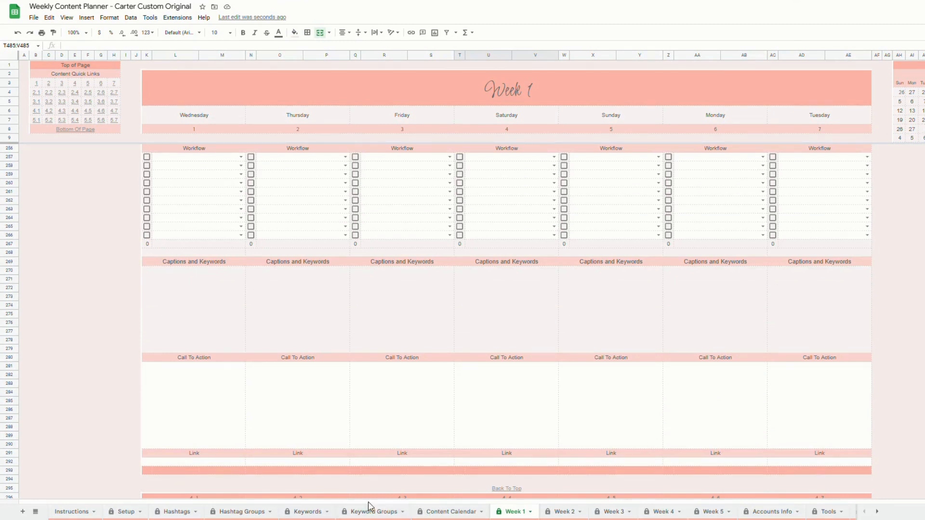
Step: Look at the Week 2 and Week 1 sheets, and open the Accounts Info sheet
{"action": "left_click", "coordinate": [565, 512]}
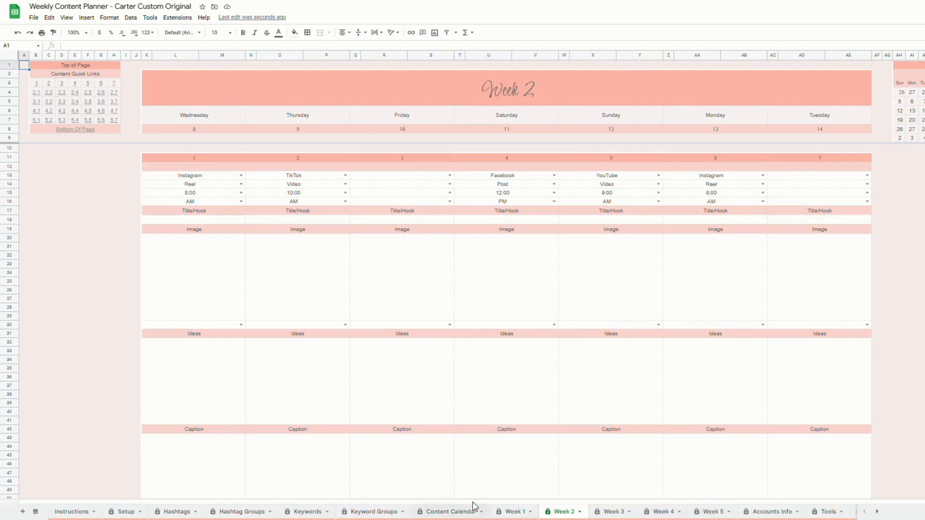
{"action": "left_click", "coordinate": [524, 514]}
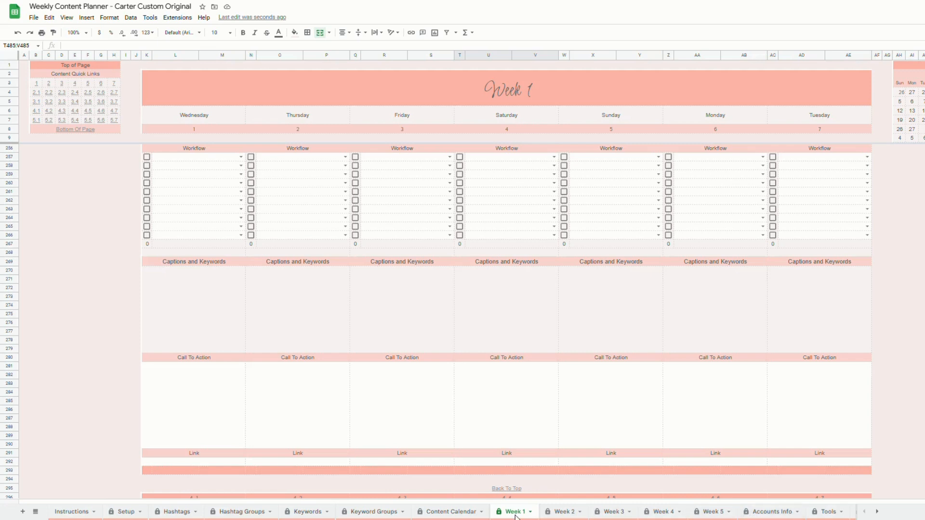
{"action": "left_click", "coordinate": [773, 512]}
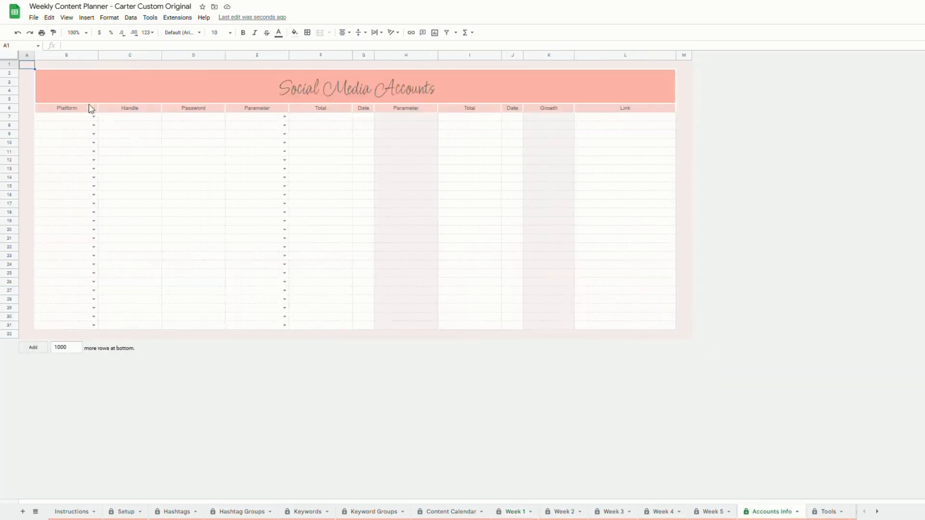
Step: Set the Platform to YouTube in the first three rows of the Social Media Accounts table
{"action": "left_click", "coordinate": [93, 117]}
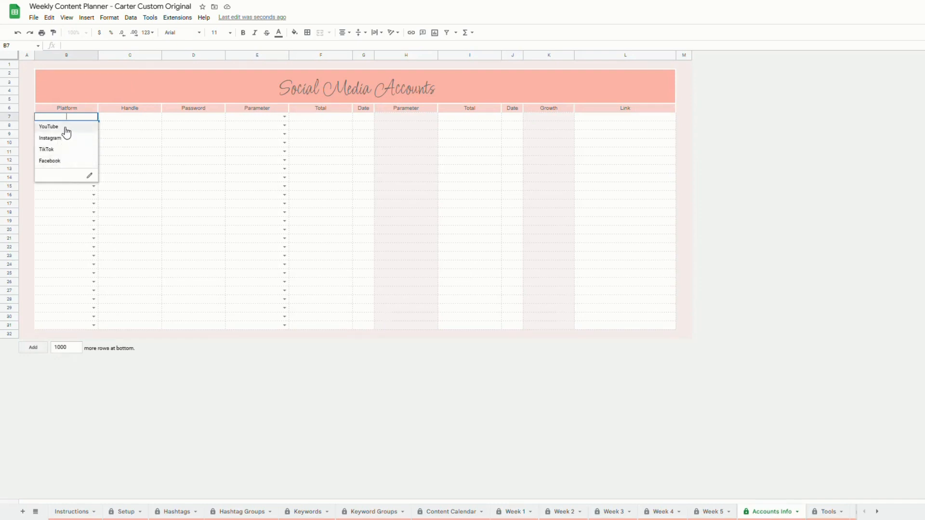
{"action": "left_click", "coordinate": [117, 128]}
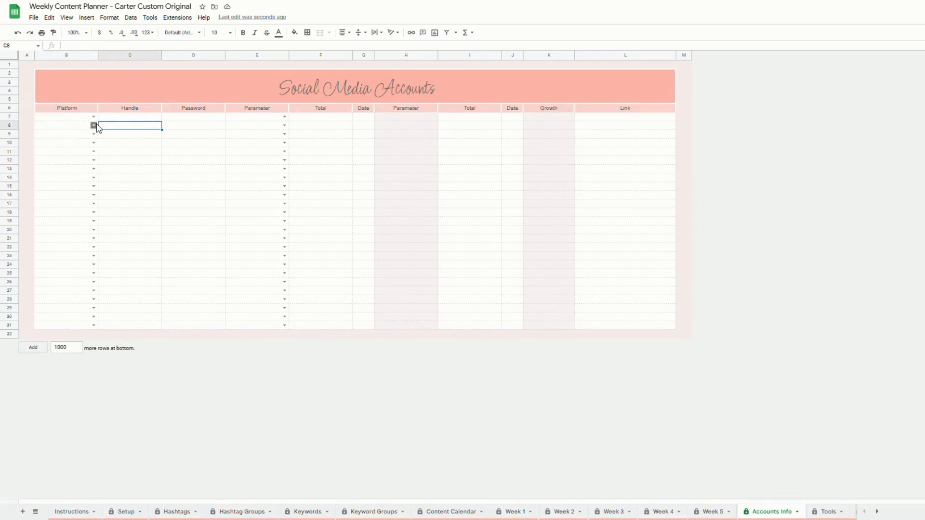
{"action": "left_click", "coordinate": [94, 126]}
{"action": "left_click", "coordinate": [79, 135]}
{"action": "left_click", "coordinate": [94, 117]}
{"action": "left_click", "coordinate": [72, 127]}
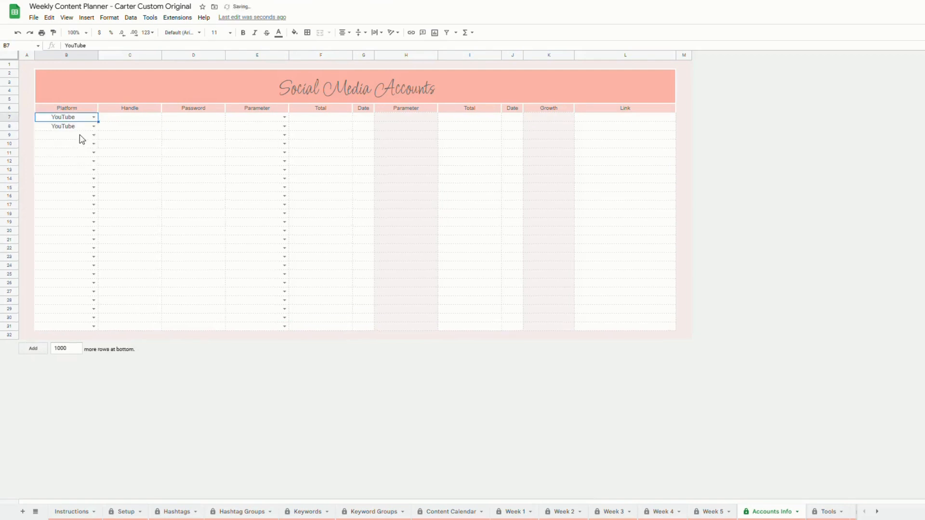
{"action": "left_click", "coordinate": [94, 135]}
{"action": "left_click", "coordinate": [79, 146]}
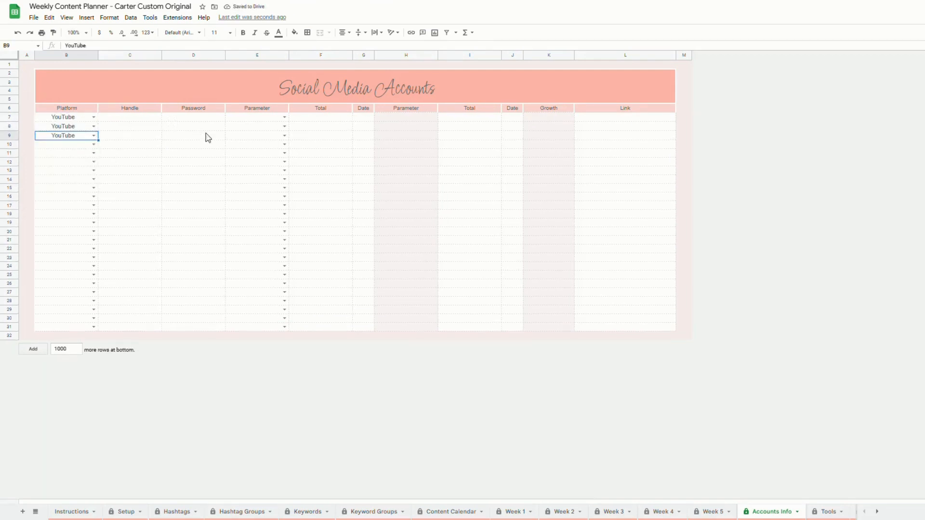
Step: Set the first account row's Parameter to Watch Time and its first Date to March 8, 2023
{"action": "left_click", "coordinate": [285, 118]}
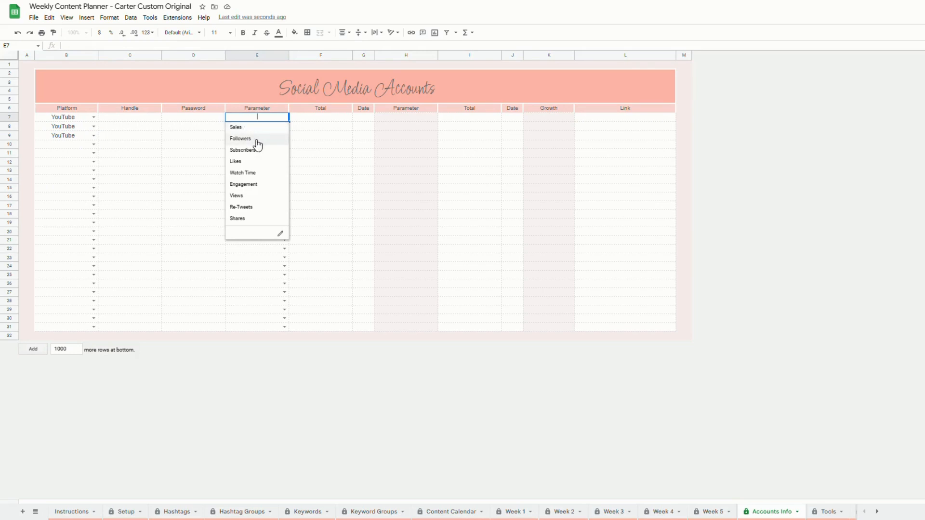
{"action": "left_click", "coordinate": [250, 173]}
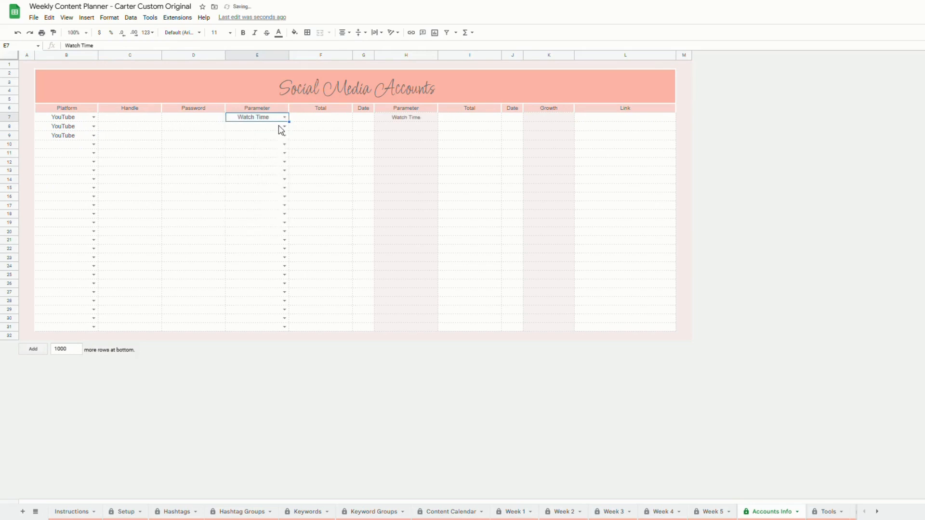
{"action": "left_click", "coordinate": [332, 121]}
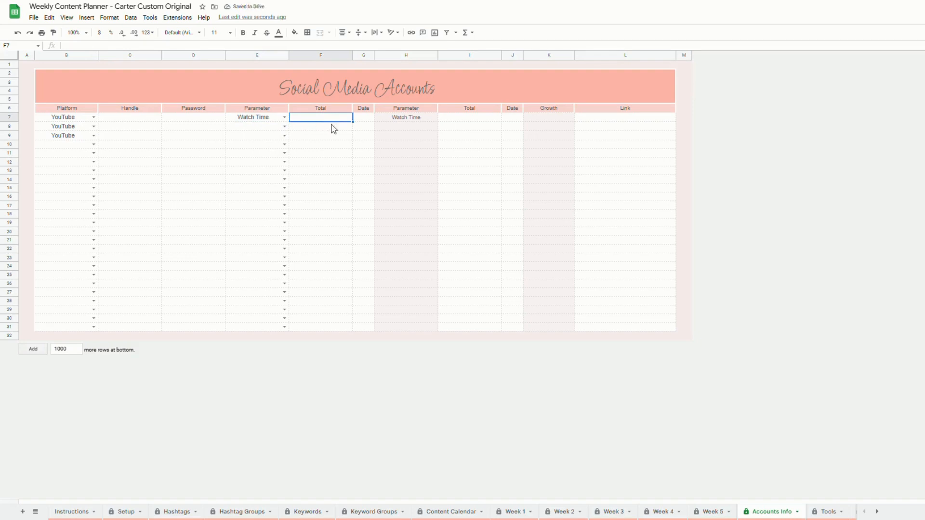
{"action": "double_click", "coordinate": [368, 119]}
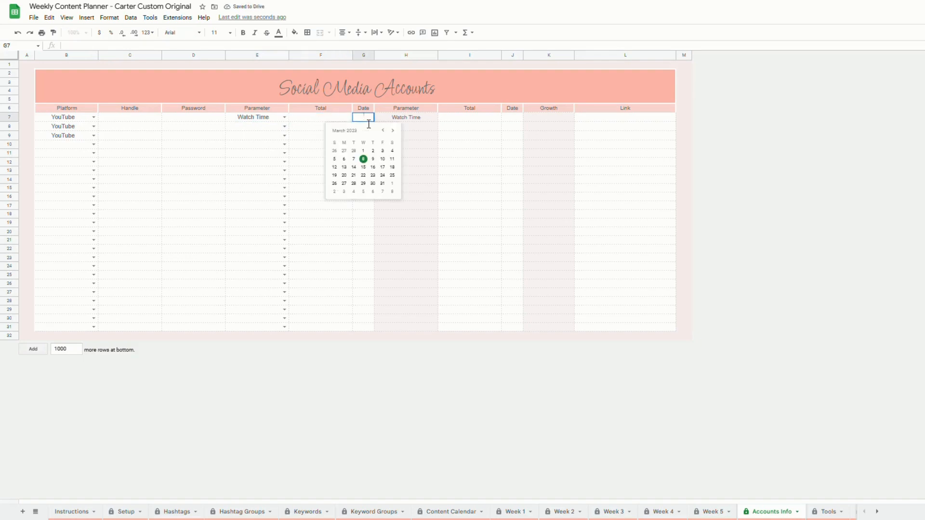
{"action": "left_click", "coordinate": [364, 159]}
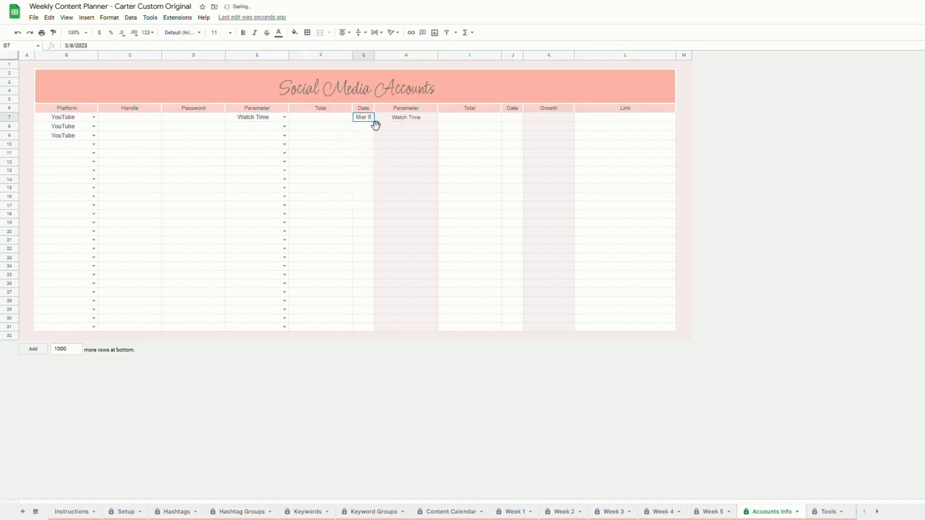
Step: In the first account row, enter 1000 as the first Total and 4000 as the second, dated March 22, 2023
{"action": "left_click", "coordinate": [474, 120]}
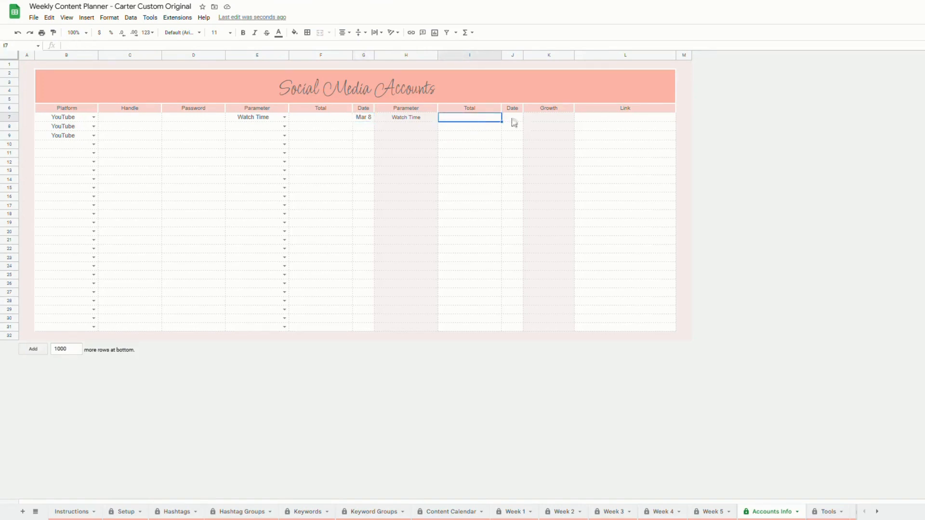
{"action": "left_click", "coordinate": [319, 121]}
{"action": "type", "text": "1000"}
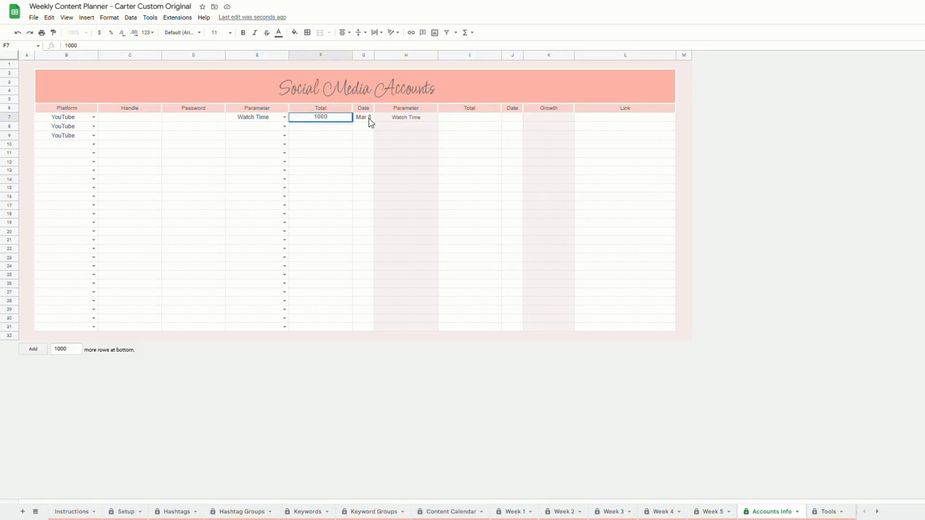
{"action": "left_click", "coordinate": [485, 121]}
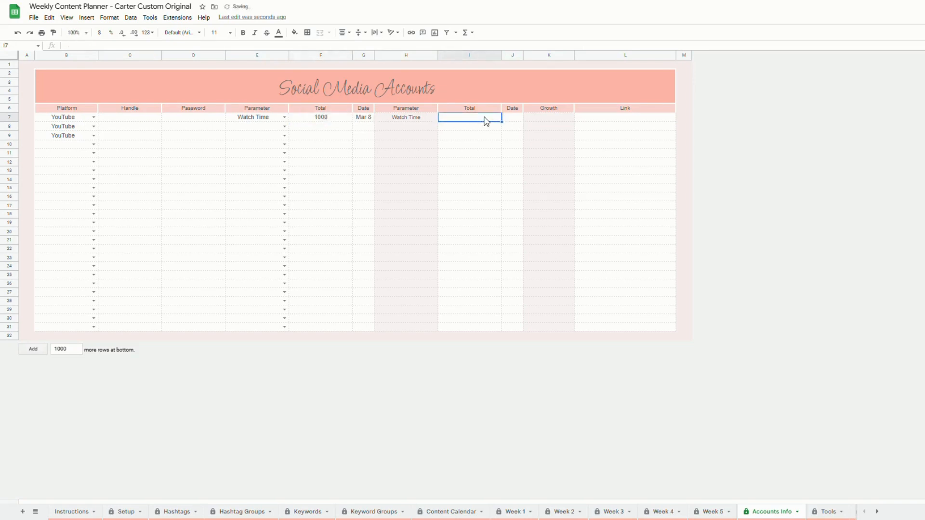
{"action": "type", "text": "4000"}
{"action": "left_click", "coordinate": [513, 118]}
{"action": "double_click", "coordinate": [512, 118]}
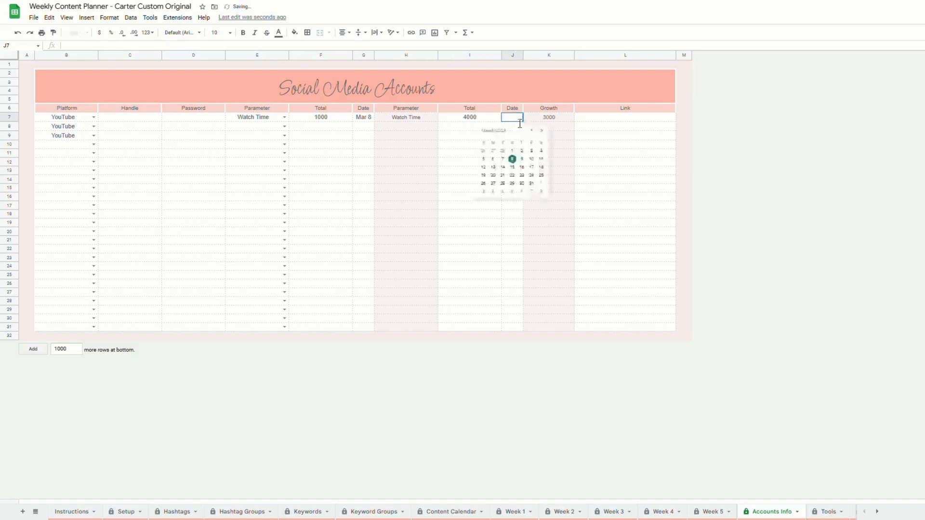
{"action": "left_click", "coordinate": [512, 175]}
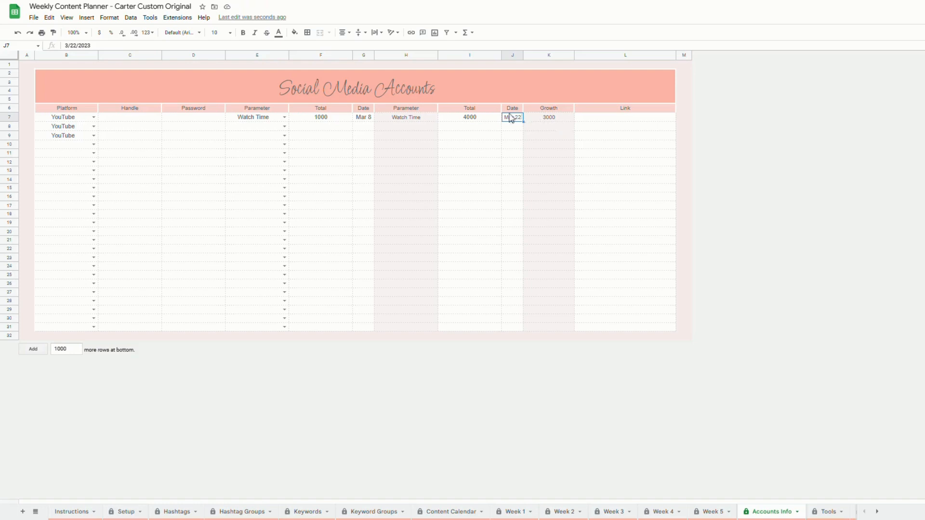
Step: Change the first account row's Parameter to Subscribers, and look over the other parameter options
{"action": "left_click", "coordinate": [284, 117]}
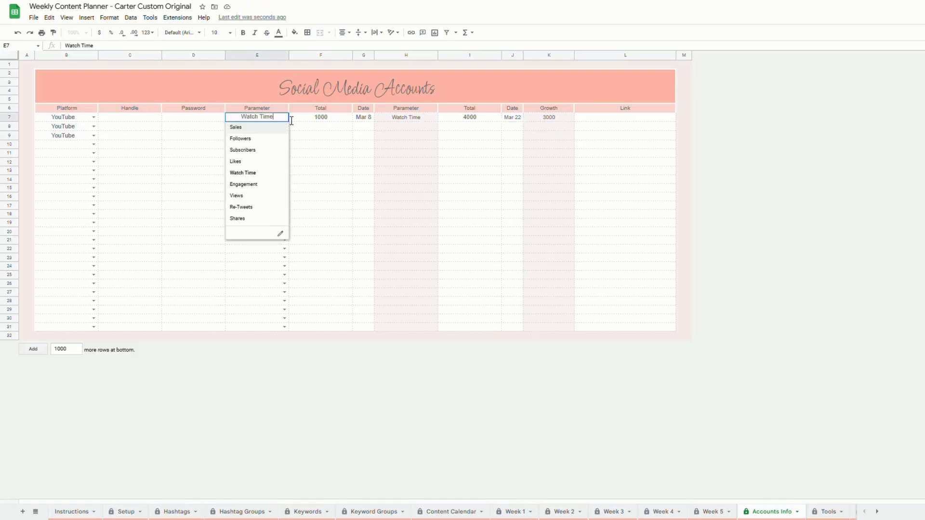
{"action": "left_click", "coordinate": [260, 149]}
{"action": "left_click", "coordinate": [285, 117]}
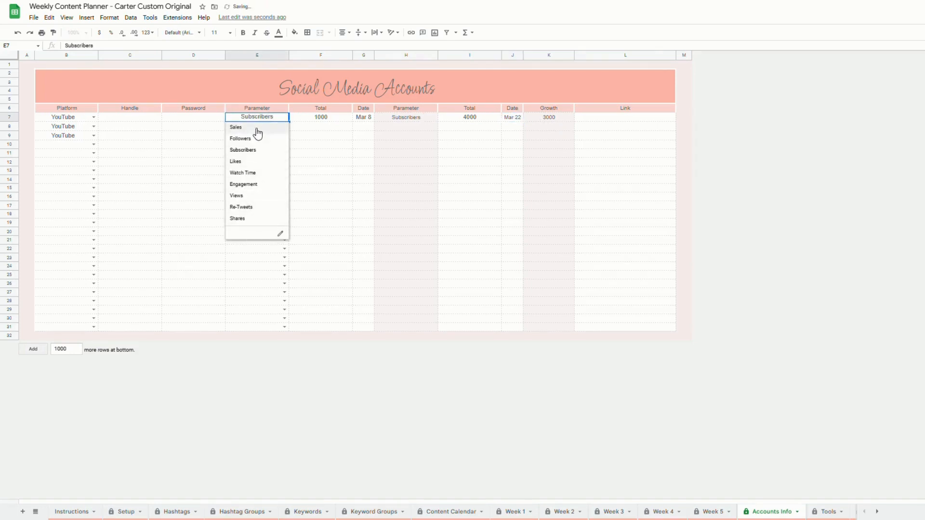
{"action": "left_click", "coordinate": [310, 126]}
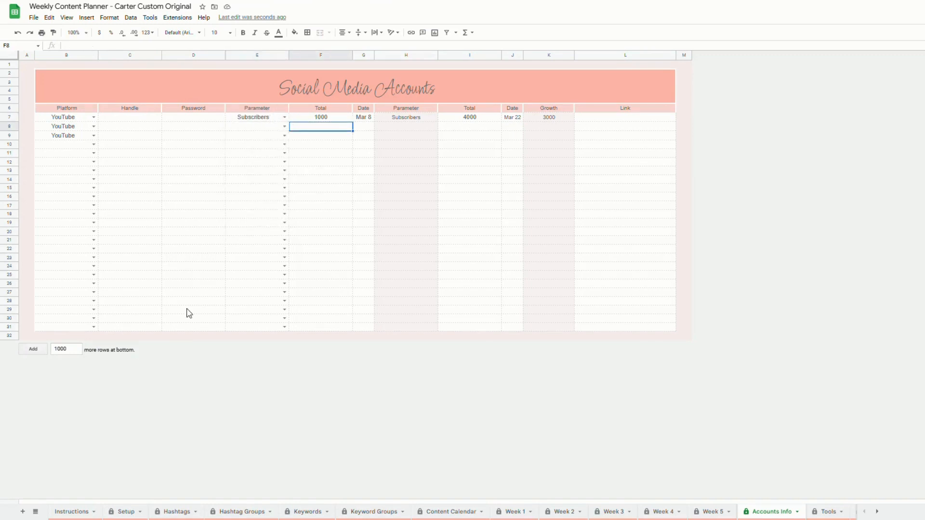
Step: Look over the Link column of the Social Media Accounts table, from the first row to row 10
{"action": "left_click", "coordinate": [621, 119]}
{"action": "key", "text": "Down"}
{"action": "key", "text": "Down"}
{"action": "key", "text": "Down"}
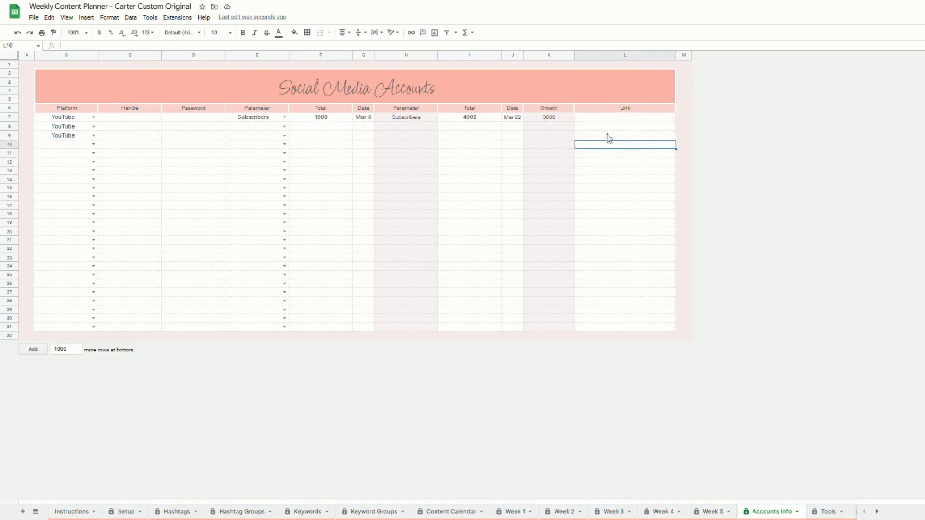
Step: On the Tools sheet, set the first row's Name to Alura and its Date to March 10, 2023
{"action": "left_click", "coordinate": [829, 513]}
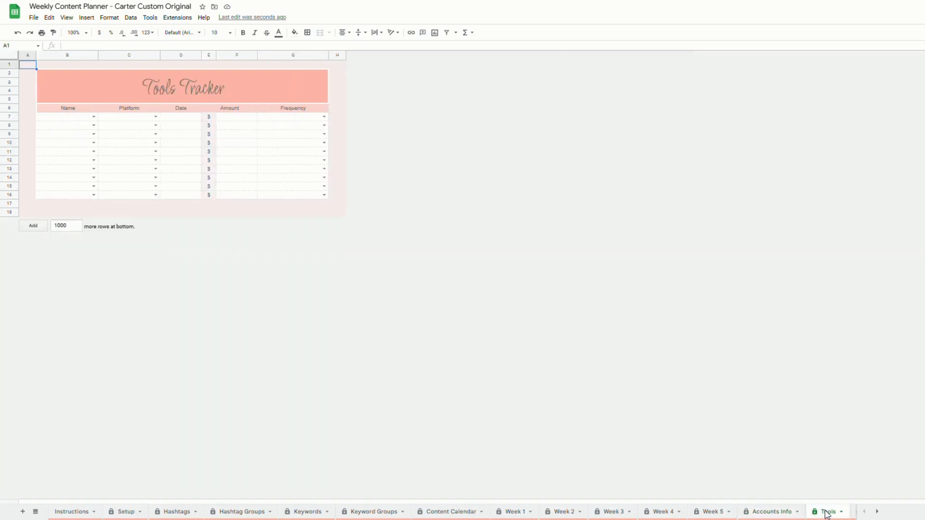
{"action": "left_click", "coordinate": [94, 117]}
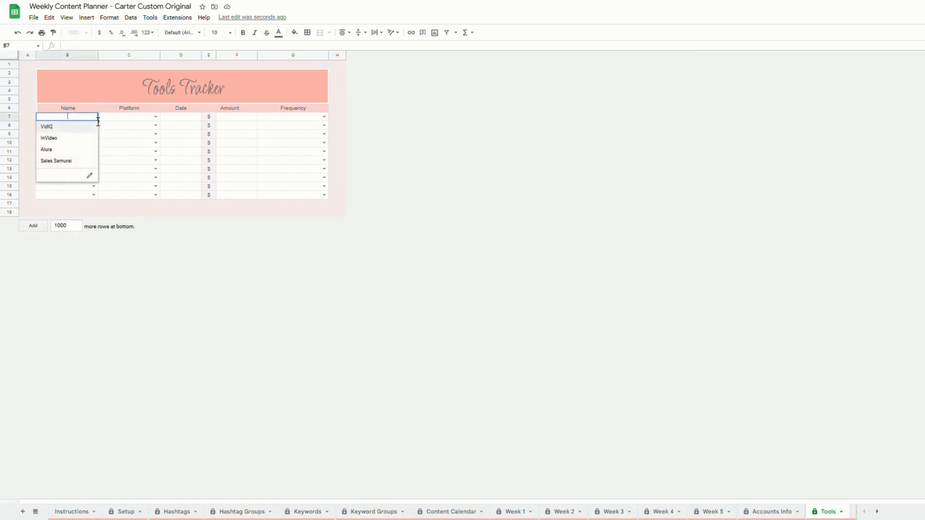
{"action": "left_click", "coordinate": [65, 152]}
{"action": "left_click", "coordinate": [156, 117]}
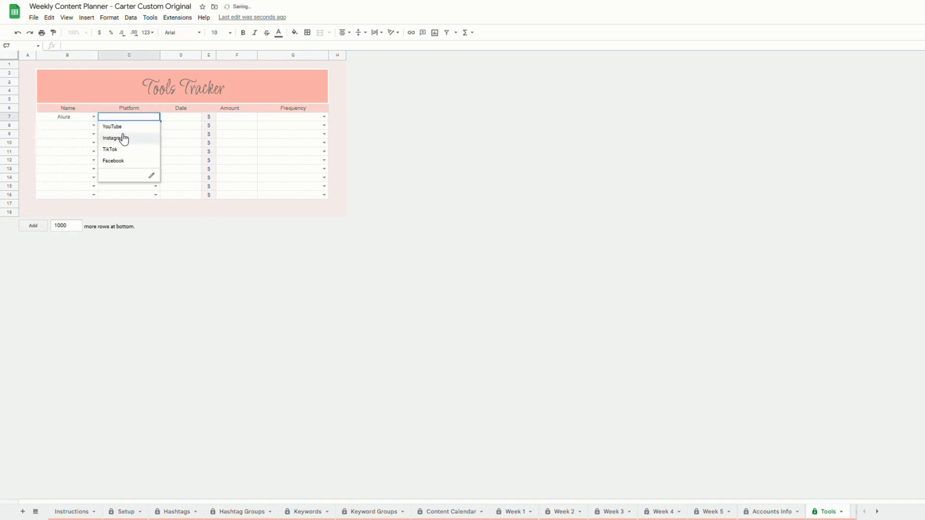
{"action": "left_click", "coordinate": [182, 119]}
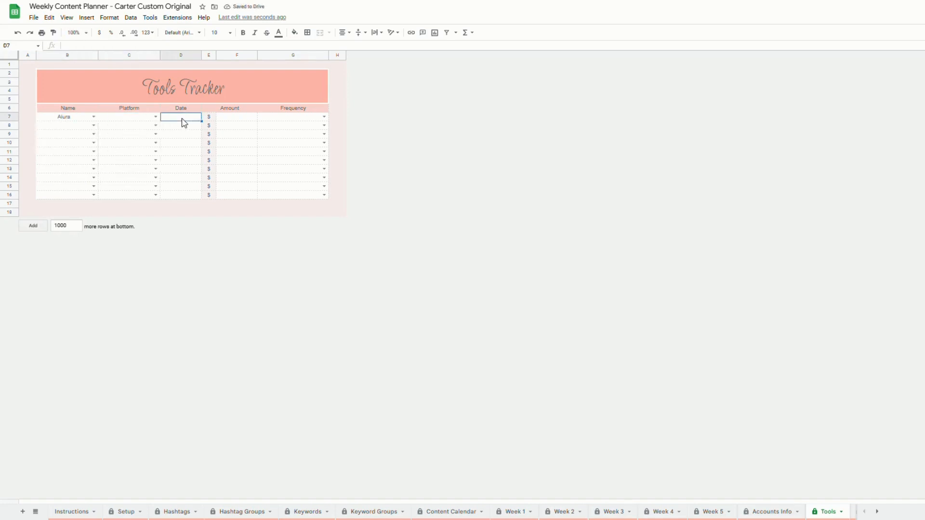
{"action": "double_click", "coordinate": [195, 118]}
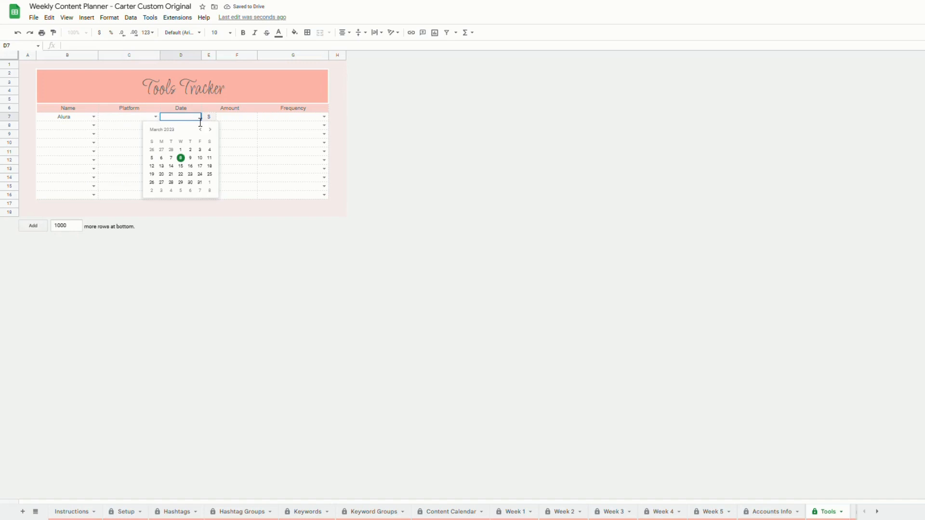
{"action": "left_click", "coordinate": [201, 158]}
{"action": "left_click", "coordinate": [239, 118]}
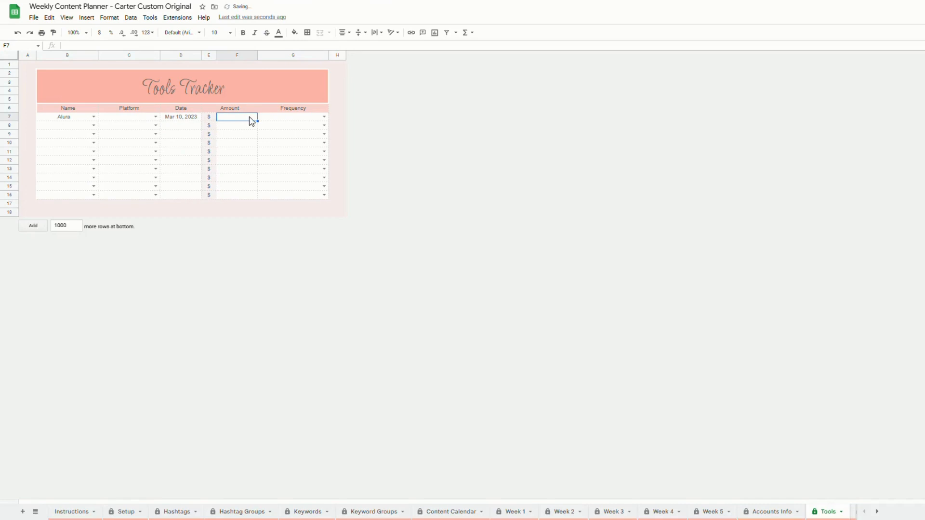
Step: Change the first tool's Name to VidIQ and set its Platform to YouTube
{"action": "double_click", "coordinate": [136, 123]}
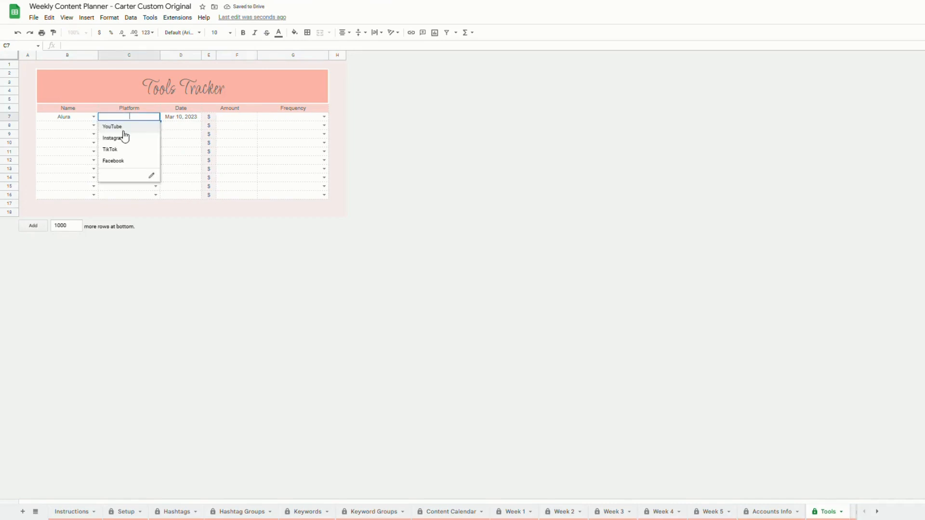
{"action": "left_click", "coordinate": [93, 117]}
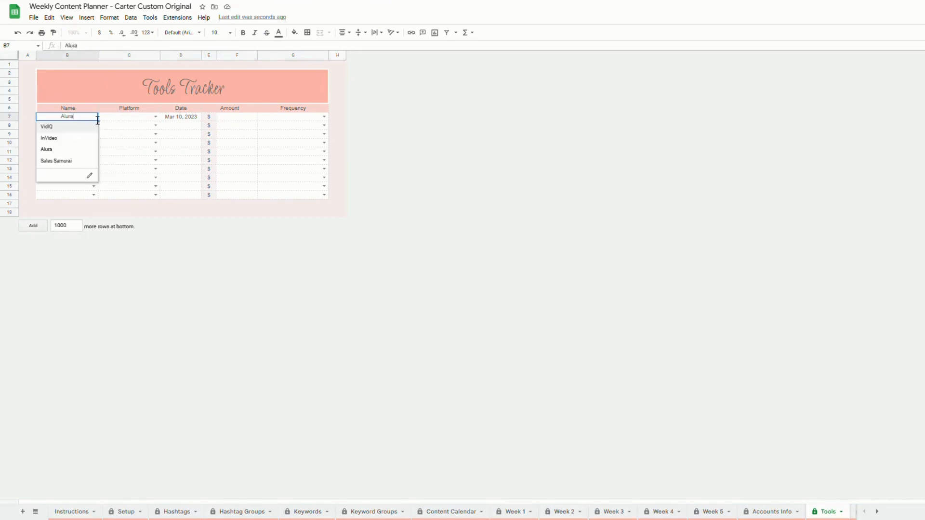
{"action": "left_click", "coordinate": [60, 127]}
{"action": "left_click", "coordinate": [155, 117]}
{"action": "left_click", "coordinate": [139, 126]}
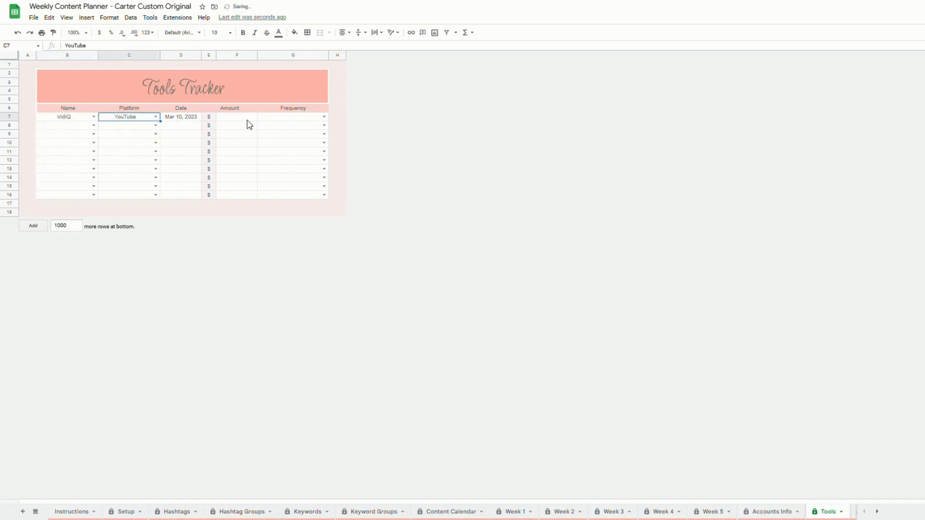
Step: Set the VidIQ row's Amount to 27.99 and its Frequency to Monthly
{"action": "double_click", "coordinate": [248, 120]}
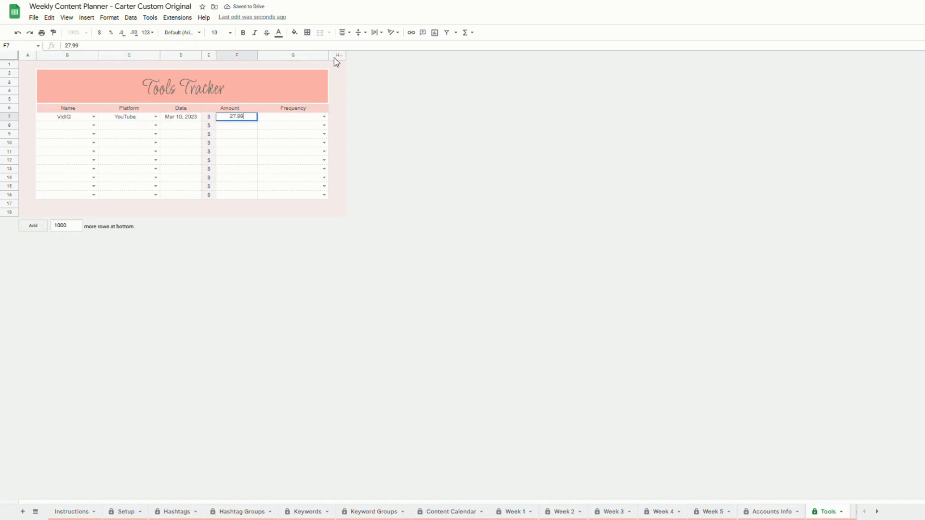
{"action": "left_click", "coordinate": [325, 117]}
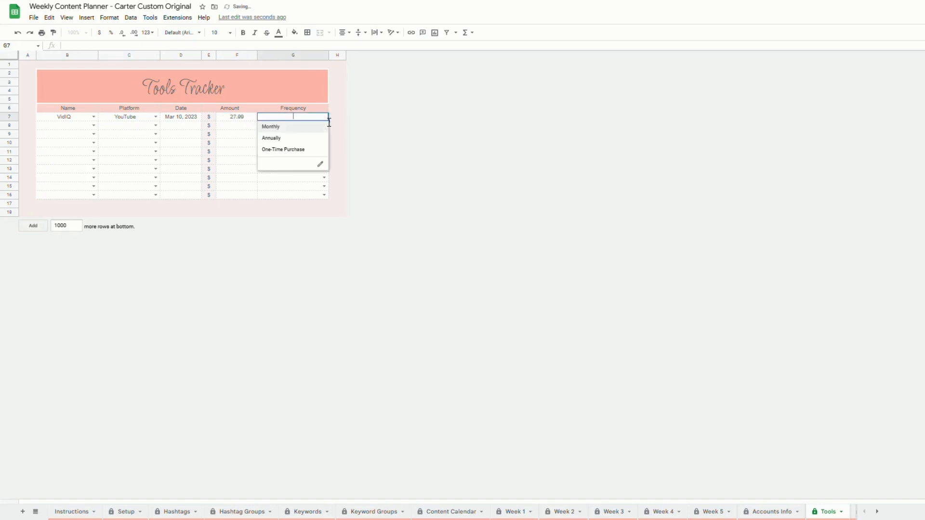
{"action": "left_click", "coordinate": [287, 127]}
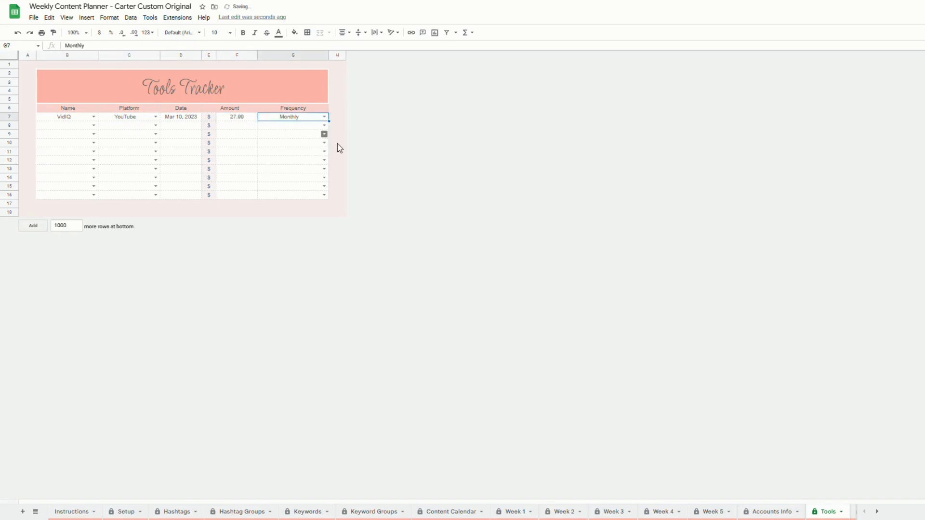
Step: Check the VidIQ subscription's entry on the Content Calendar, and open the Long Tail Keywords sheet after returning to Tools
{"action": "left_click", "coordinate": [438, 511]}
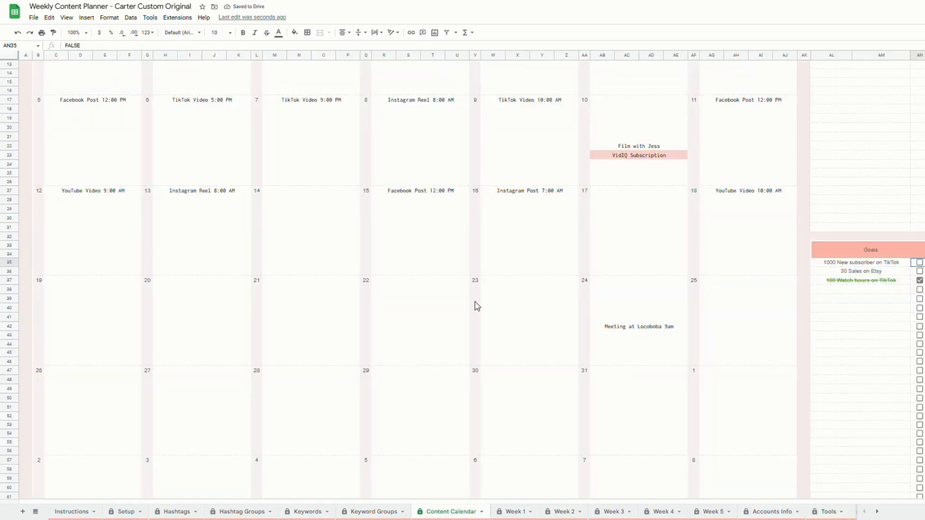
{"action": "scroll", "coordinate": [618, 187], "scroll_direction": "up", "scroll_amount": 2}
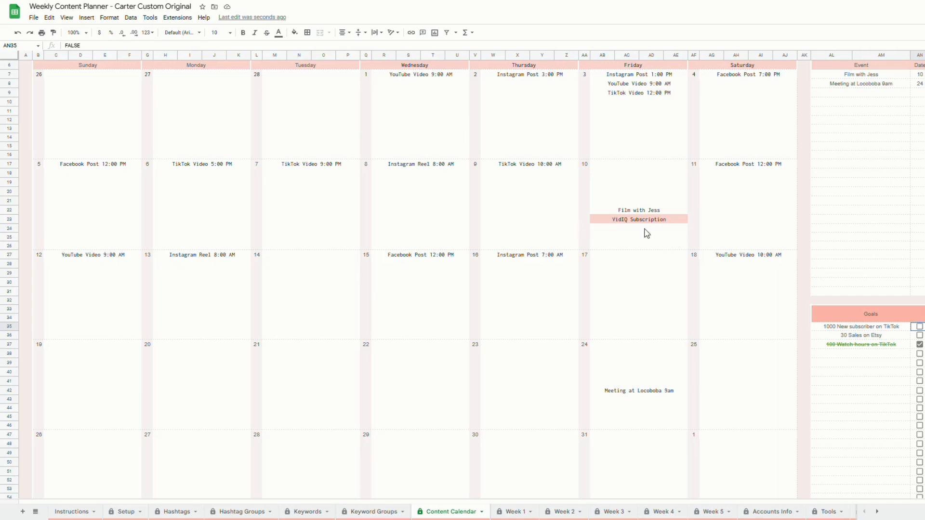
{"action": "left_click", "coordinate": [831, 514]}
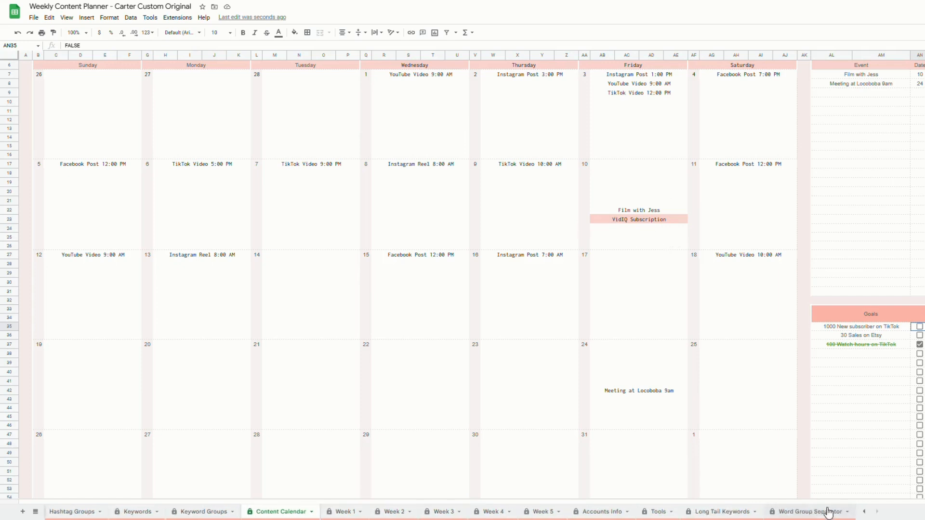
{"action": "left_click", "coordinate": [659, 512]}
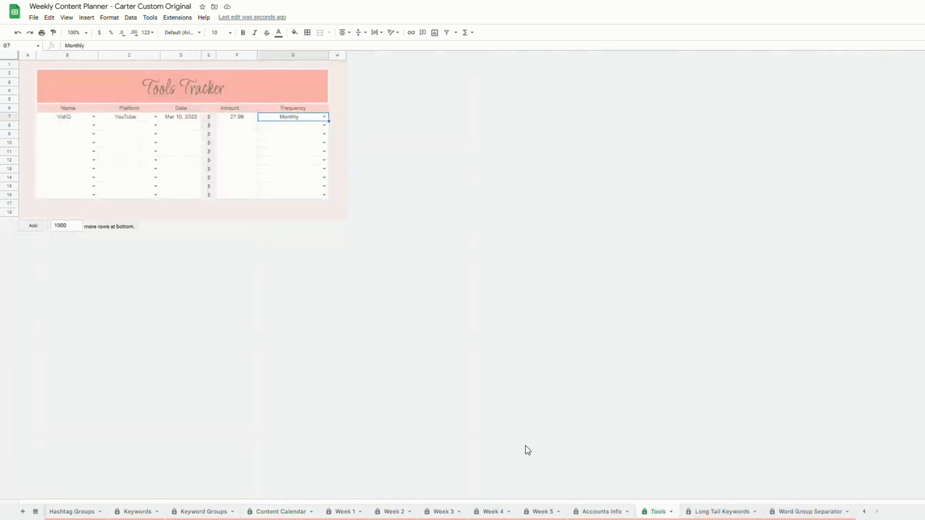
{"action": "left_click", "coordinate": [715, 514]}
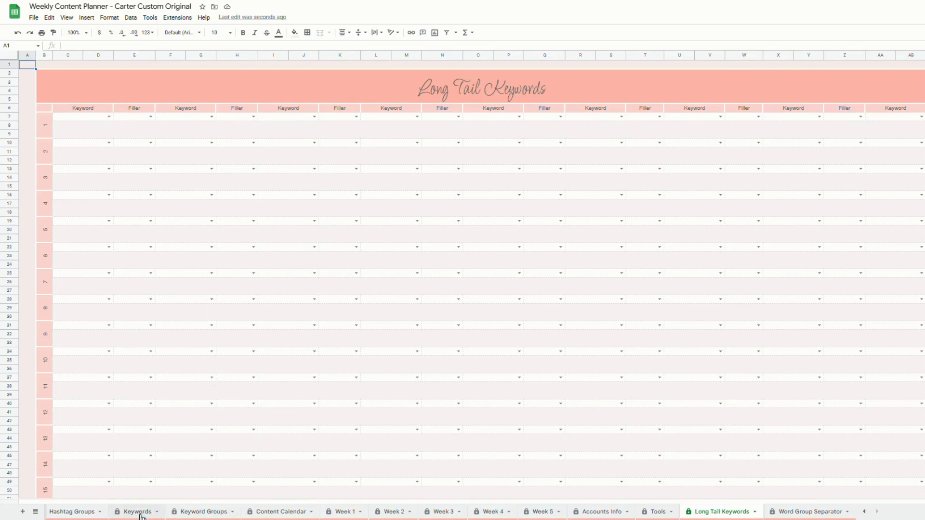
Step: Examine the Keyword and Filler choices in row 1 of Long Tail Keywords and the cell that combines them
{"action": "left_click", "coordinate": [108, 117]}
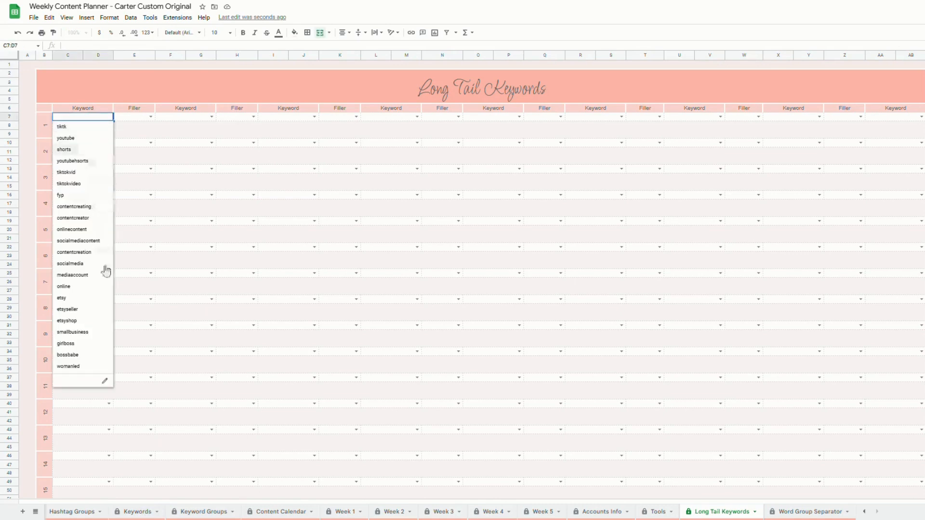
{"action": "left_click", "coordinate": [152, 118]}
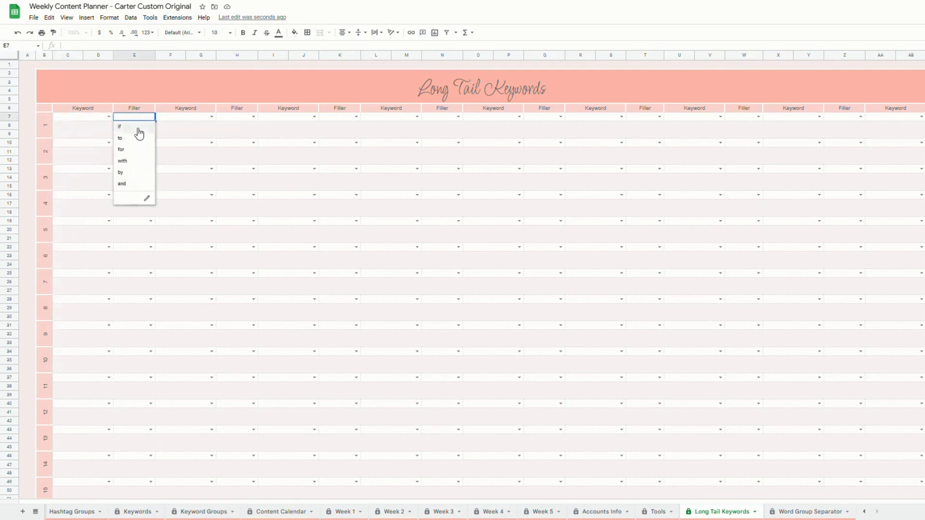
{"action": "left_click", "coordinate": [107, 128]}
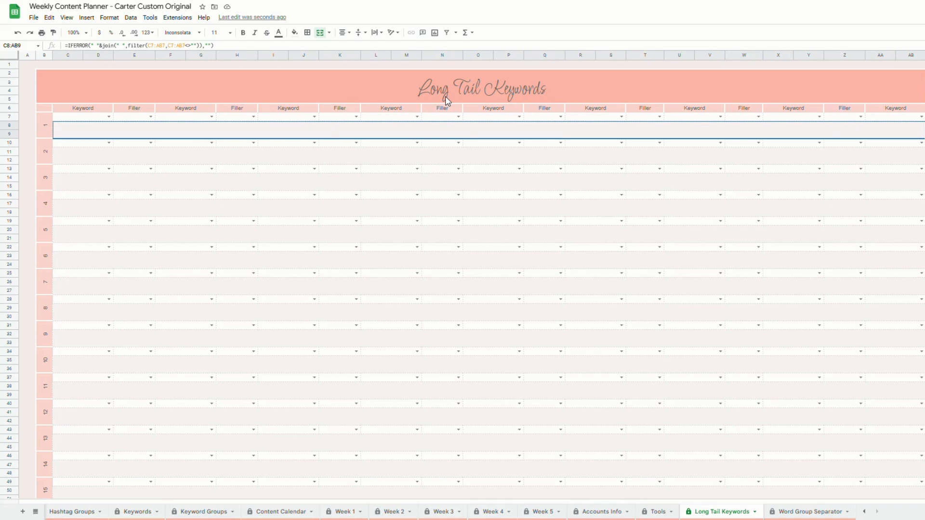
Step: Start long tail keyword 1 with the keyword etsyshop, the filler for, and the second keyword smallbusiness
{"action": "left_click", "coordinate": [110, 117]}
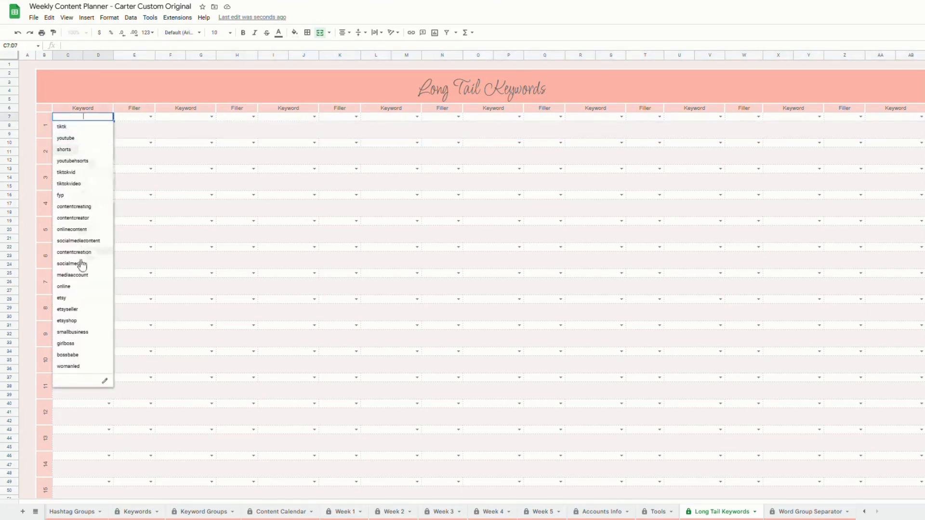
{"action": "left_click", "coordinate": [87, 321]}
{"action": "left_click", "coordinate": [151, 117]}
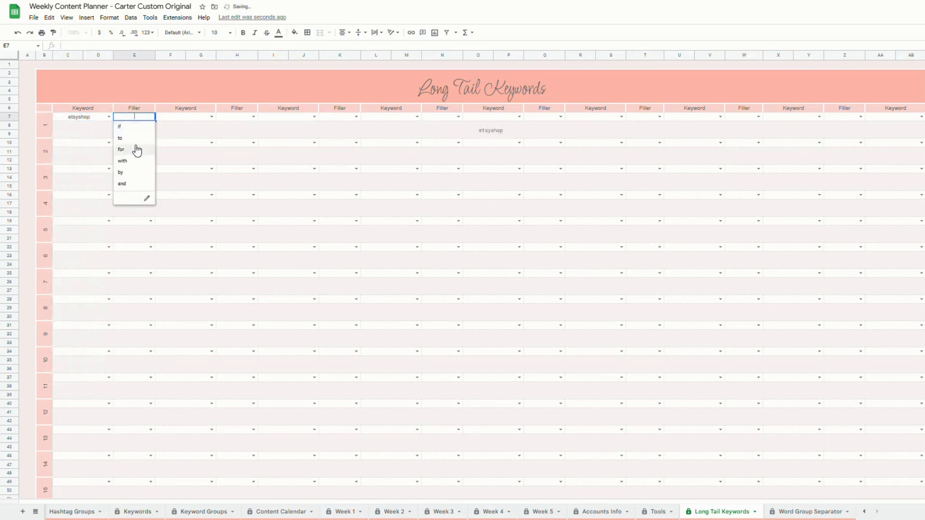
{"action": "left_click", "coordinate": [136, 151]}
{"action": "left_click", "coordinate": [211, 117]}
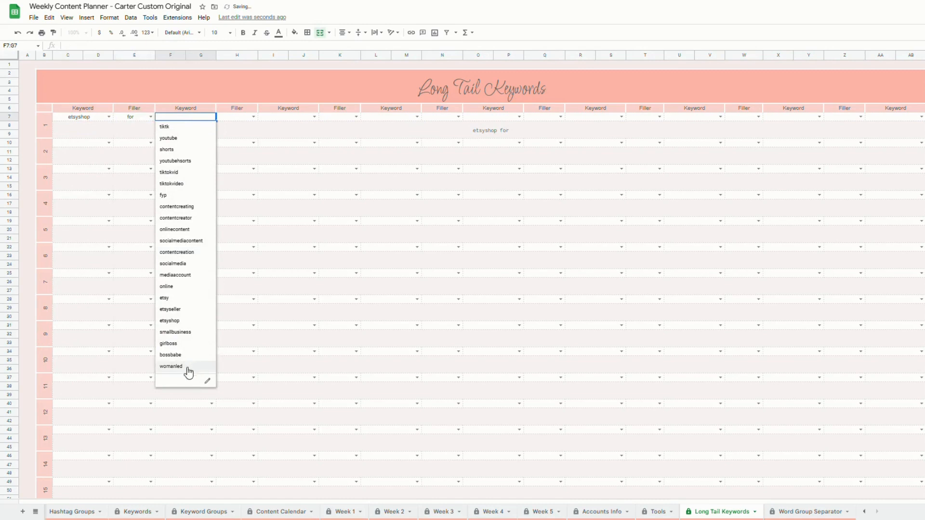
{"action": "left_click", "coordinate": [193, 336]}
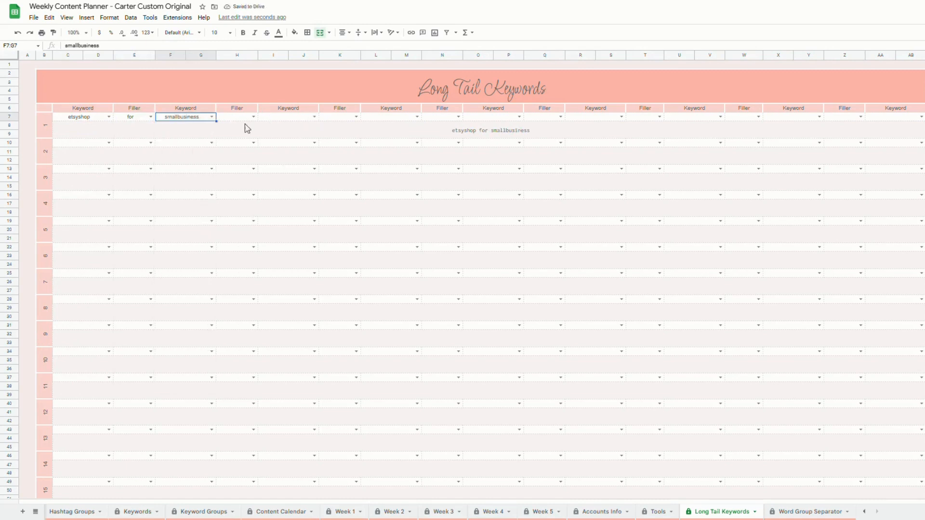
Step: Add online, socialmedia and contentcreator as the third, fourth and fifth keywords of row 1, without fillers between them
{"action": "left_click", "coordinate": [314, 117]}
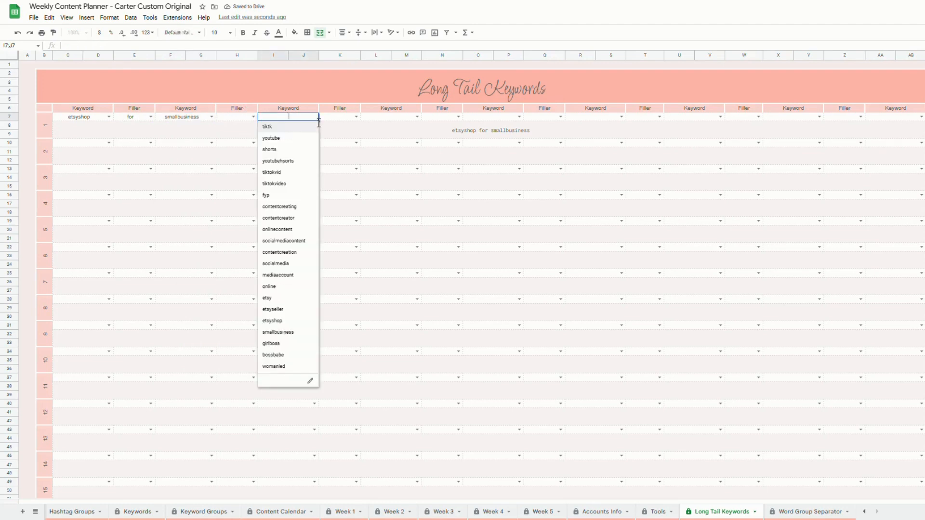
{"action": "left_click", "coordinate": [295, 287]}
{"action": "left_click", "coordinate": [390, 117]}
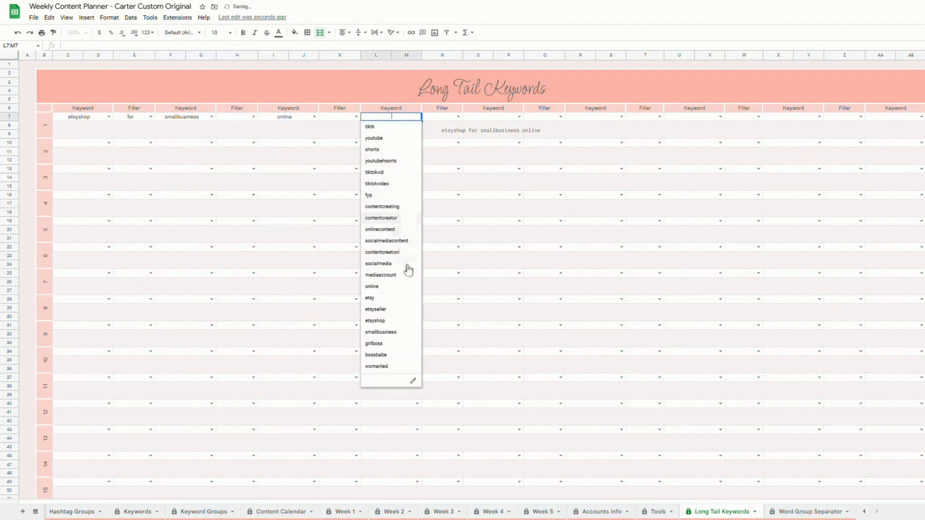
{"action": "left_click", "coordinate": [385, 264]}
{"action": "left_click", "coordinate": [519, 117]}
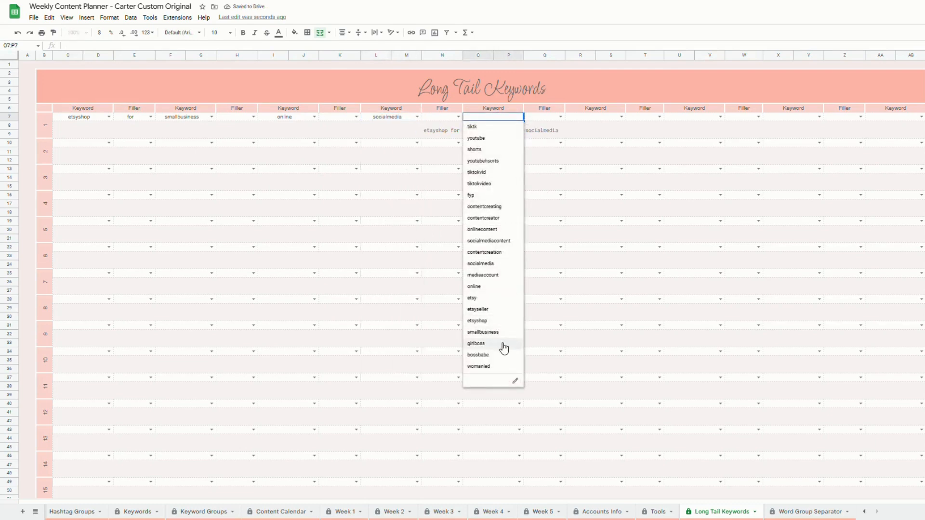
{"action": "left_click", "coordinate": [509, 220]}
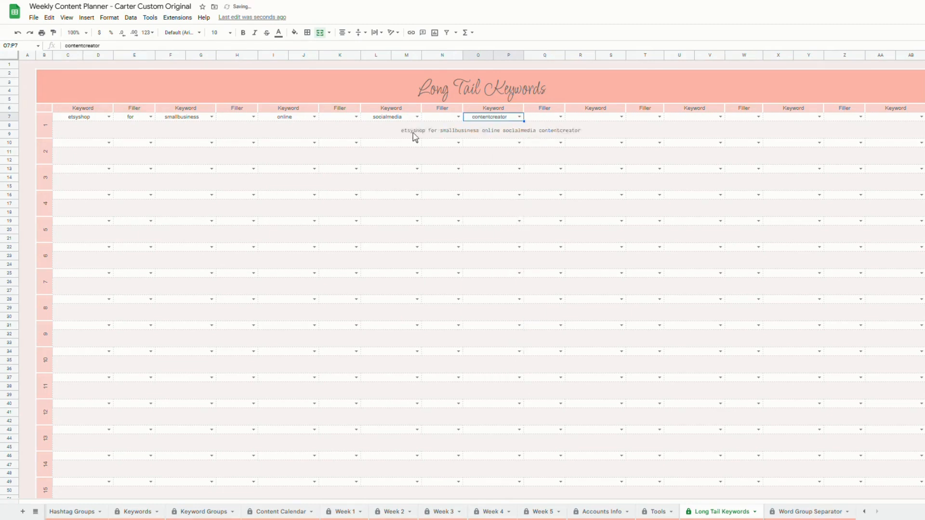
Step: Extend long tail keyword 1 with the filler by after contentcreator and the keyword bossbabe
{"action": "left_click", "coordinate": [560, 118]}
{"action": "left_click", "coordinate": [548, 173]}
{"action": "left_click", "coordinate": [621, 117]}
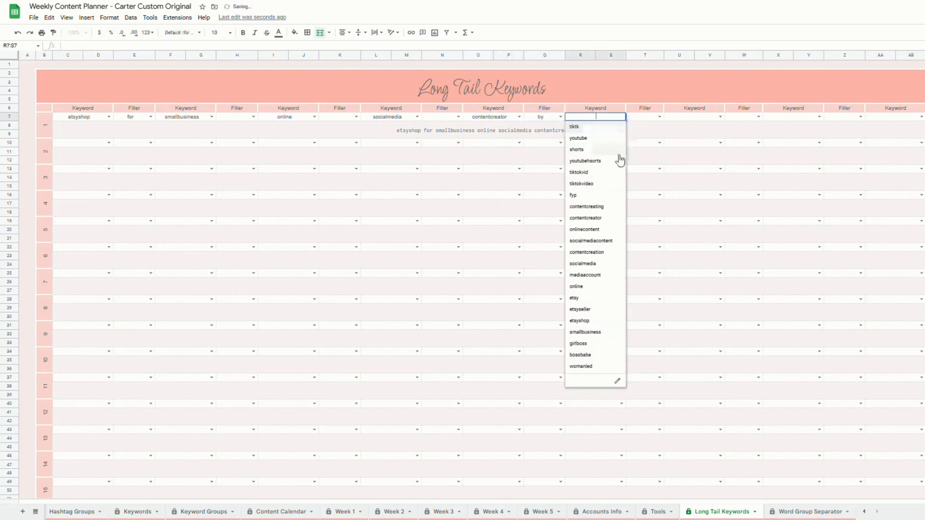
{"action": "left_click", "coordinate": [597, 355]}
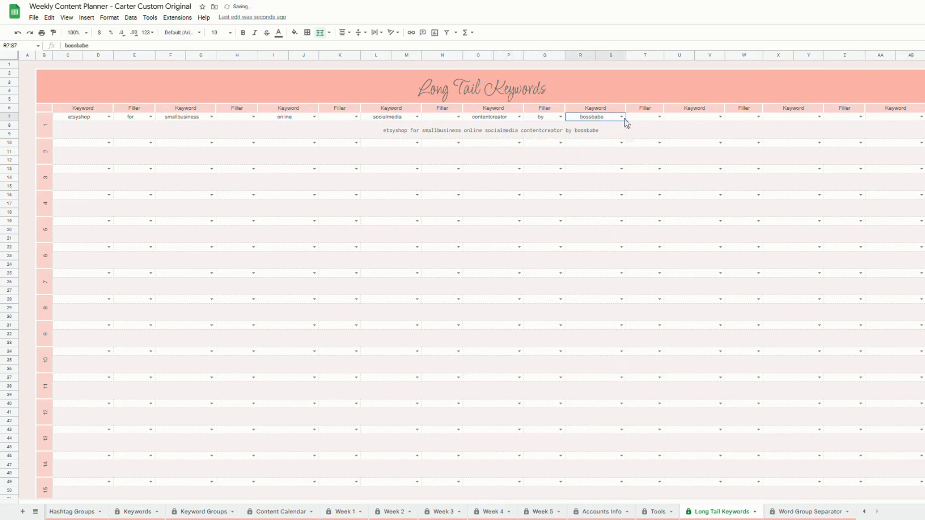
Step: Copy the combined phrase of long tail keyword 1 and go to the first content block of the Week 1 sheet
{"action": "left_click", "coordinate": [394, 136]}
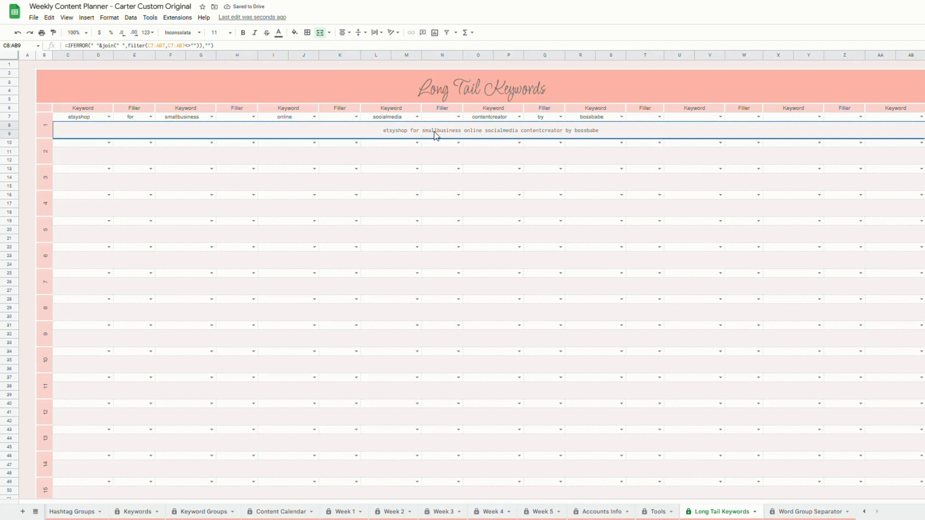
{"action": "key", "text": "ctrl+c"}
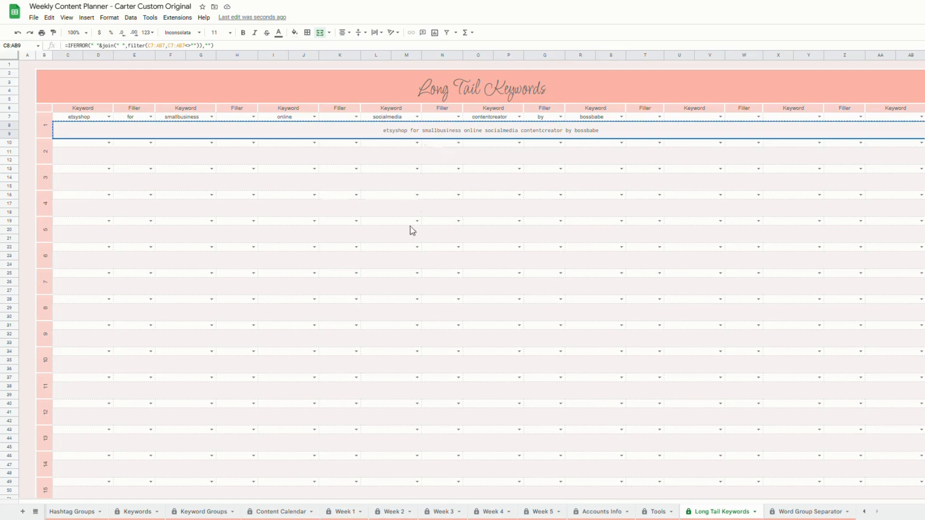
{"action": "left_click", "coordinate": [346, 512]}
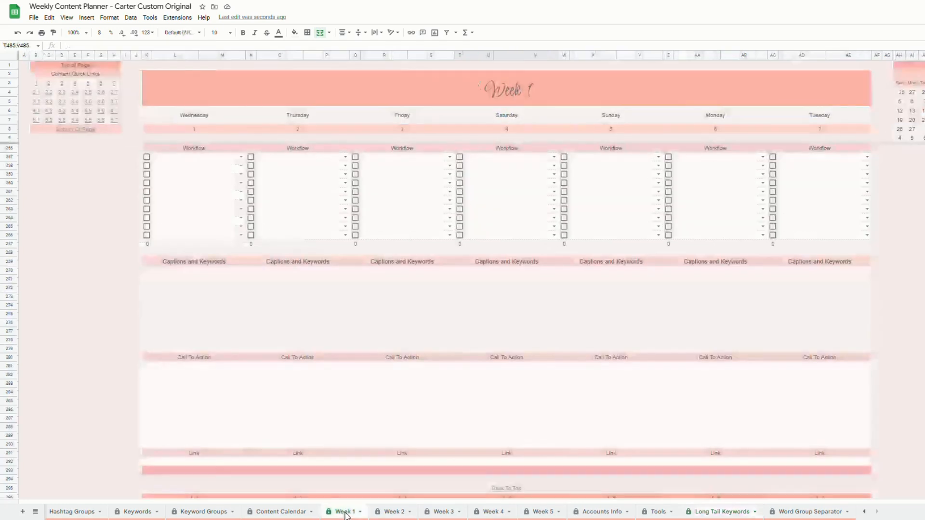
{"action": "scroll", "coordinate": [301, 318], "scroll_direction": "up", "scroll_amount": 10}
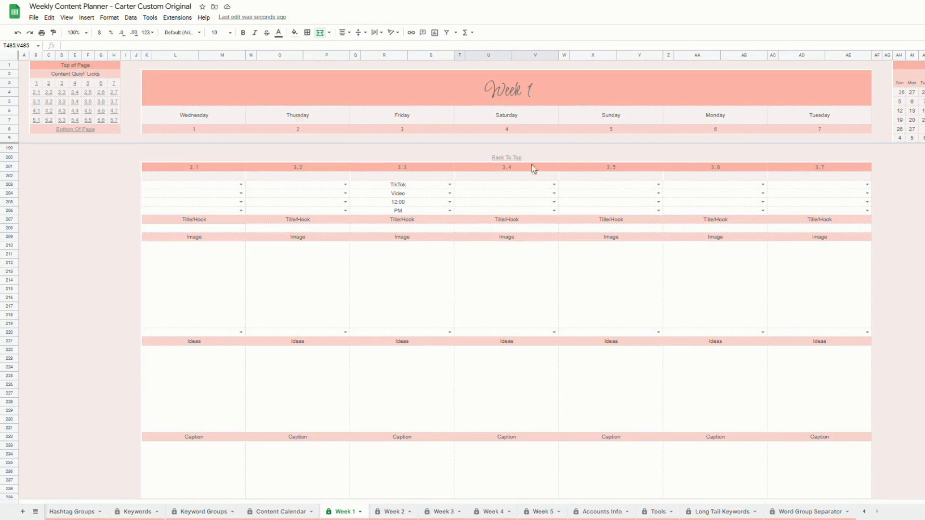
{"action": "left_click", "coordinate": [507, 159]}
{"action": "left_click", "coordinate": [496, 171]}
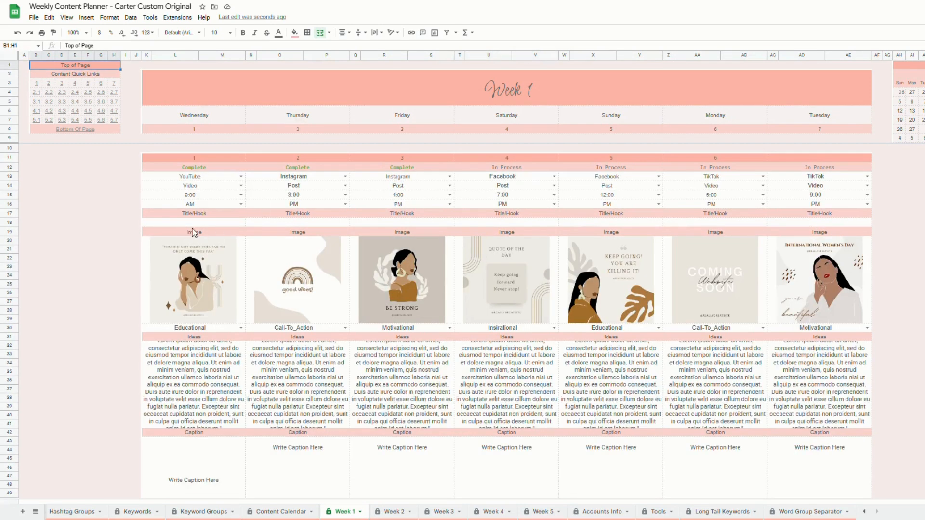
Step: Paste the copied phrase as text into Wednesday's Title/Hook in content block 1 of Week 1
{"action": "left_click", "coordinate": [194, 224]}
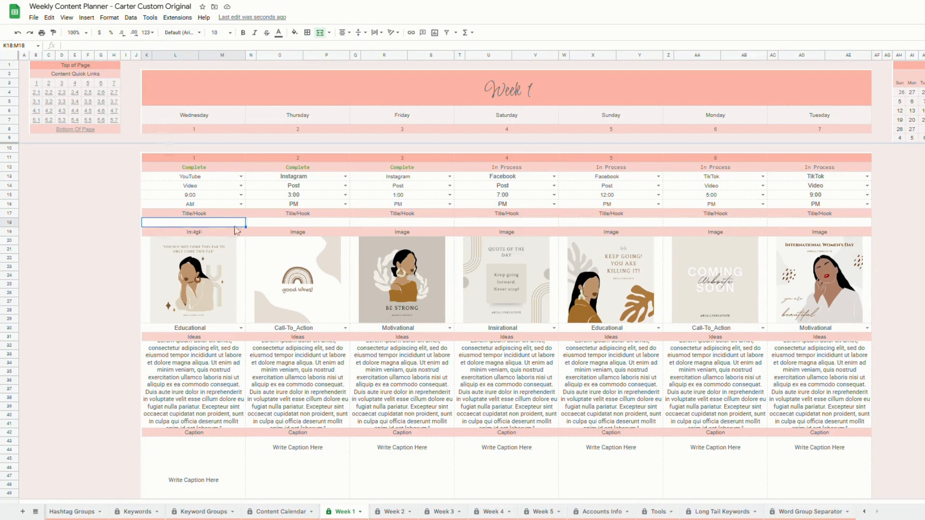
{"action": "scroll", "coordinate": [169, 206], "scroll_direction": "down", "scroll_amount": 4}
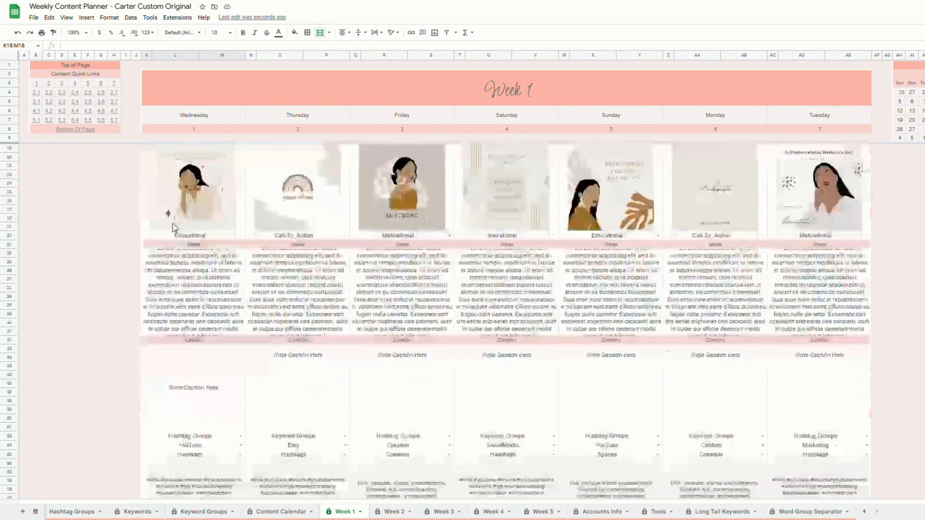
{"action": "left_click", "coordinate": [159, 373]}
{"action": "scroll", "coordinate": [224, 281], "scroll_direction": "up", "scroll_amount": 1}
{"action": "scroll", "coordinate": [224, 281], "scroll_direction": "up", "scroll_amount": 2}
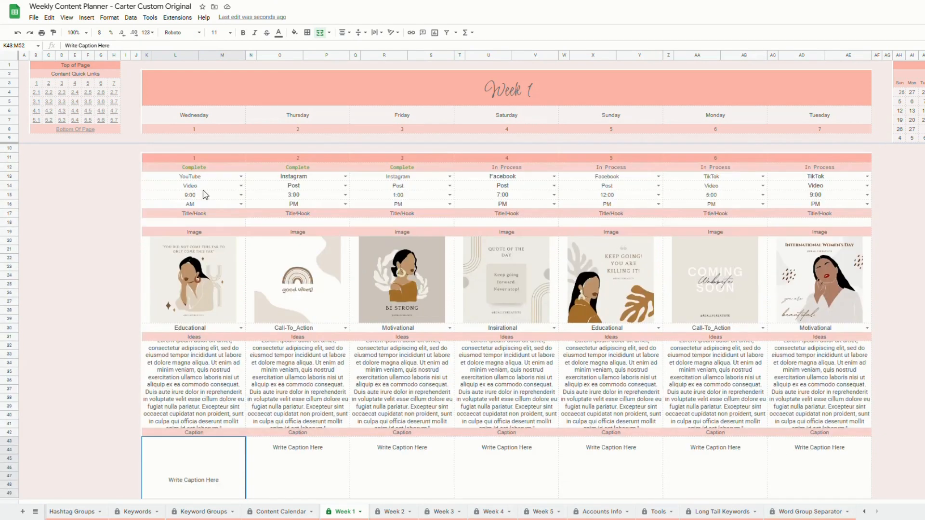
{"action": "left_click", "coordinate": [169, 224]}
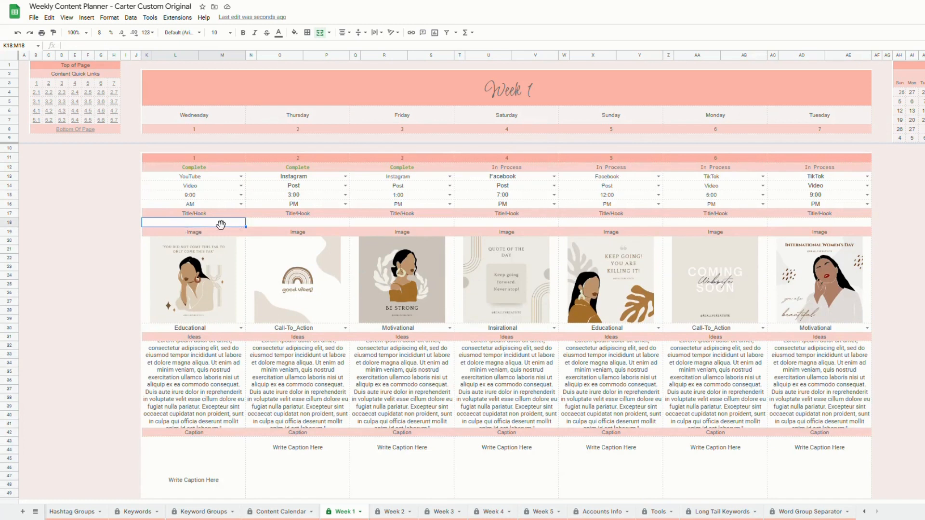
{"action": "left_click", "coordinate": [106, 48]}
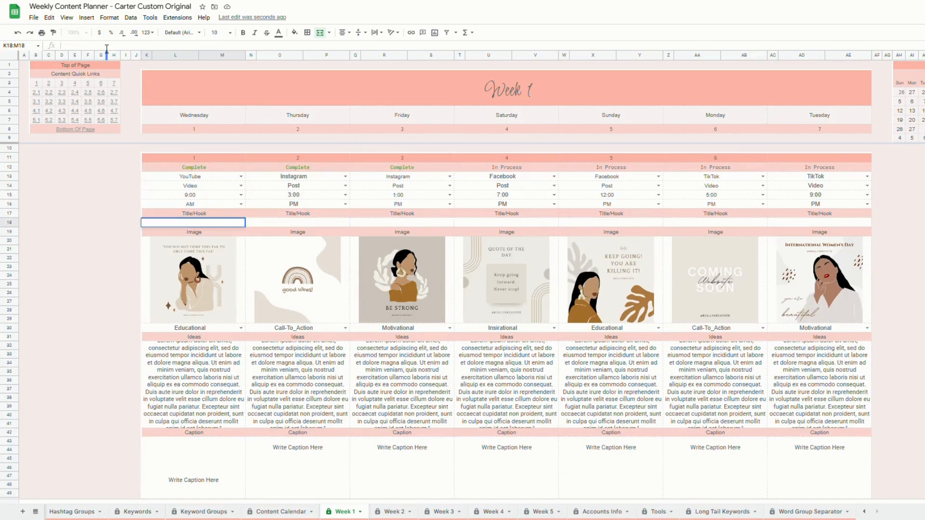
{"action": "key", "text": "ctrl+v"}
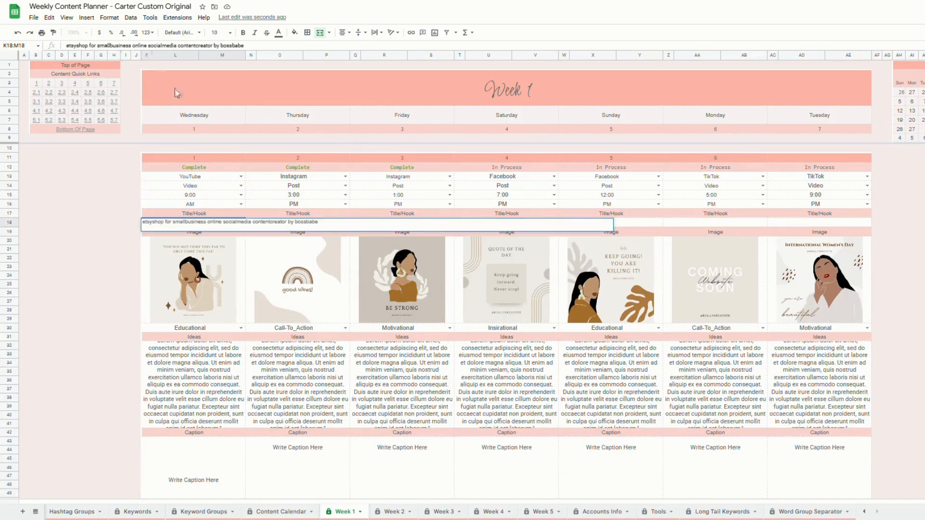
{"action": "left_click", "coordinate": [117, 238]}
Step: Try to paste the copied phrase directly onto Thursday's Title/Hook cell
{"action": "left_click", "coordinate": [258, 226]}
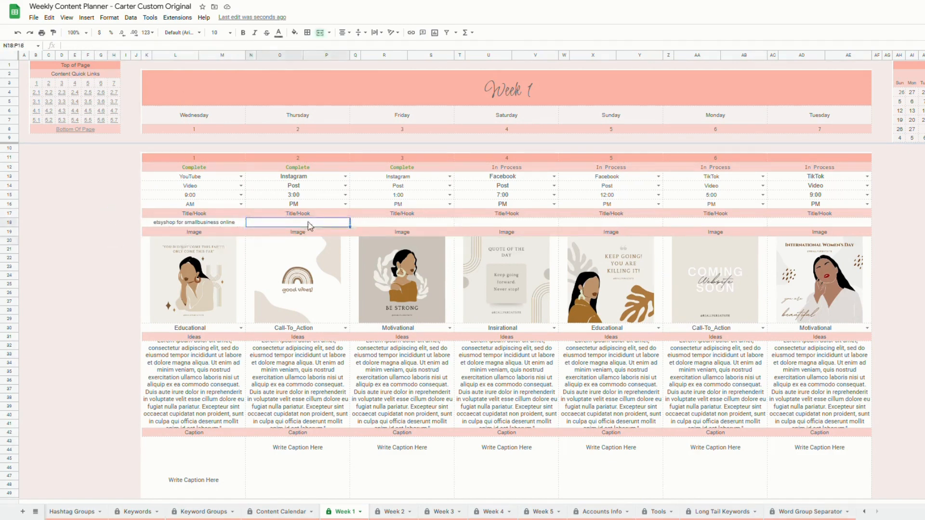
{"action": "key", "text": "ctrl+v"}
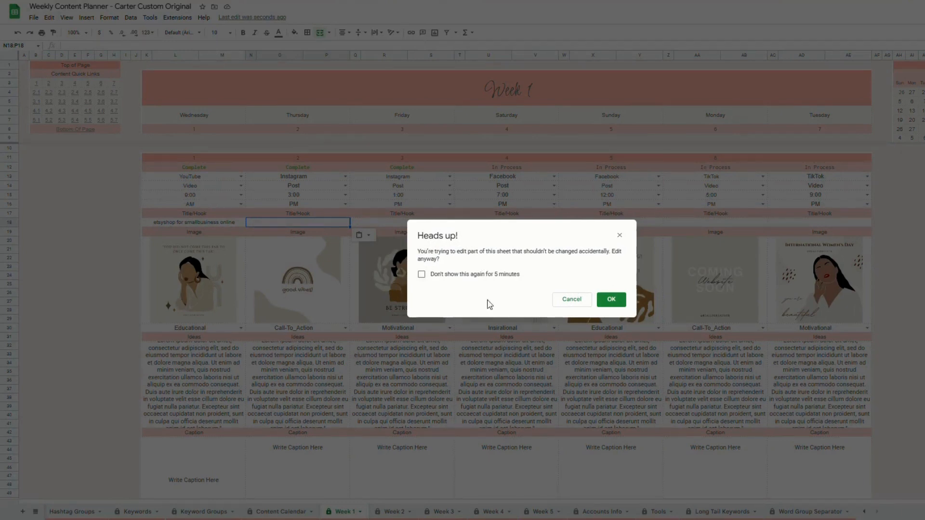
{"action": "left_click", "coordinate": [571, 299]}
Step: Replace the "Write Caption Here" placeholder in Wednesday's Caption in content block 1 with the copied long tail phrase
{"action": "left_click", "coordinate": [183, 227]}
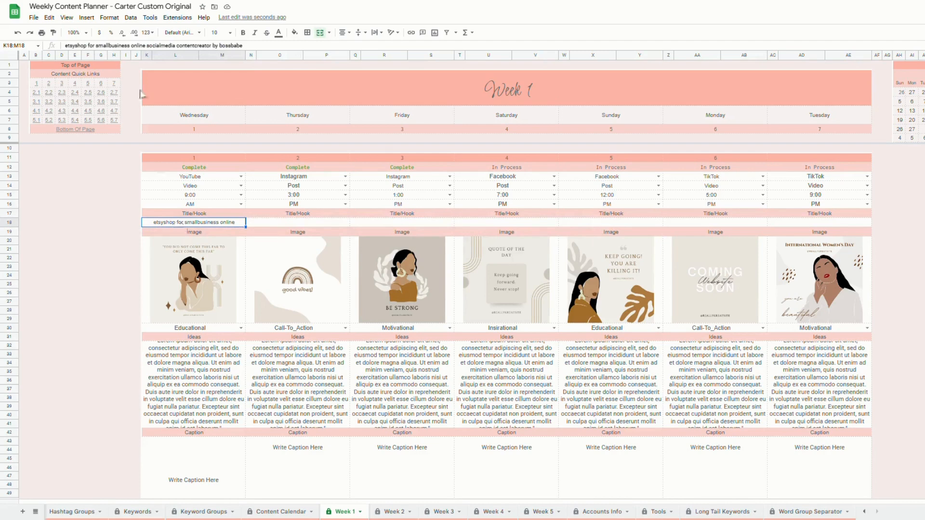
{"action": "left_click", "coordinate": [128, 45]}
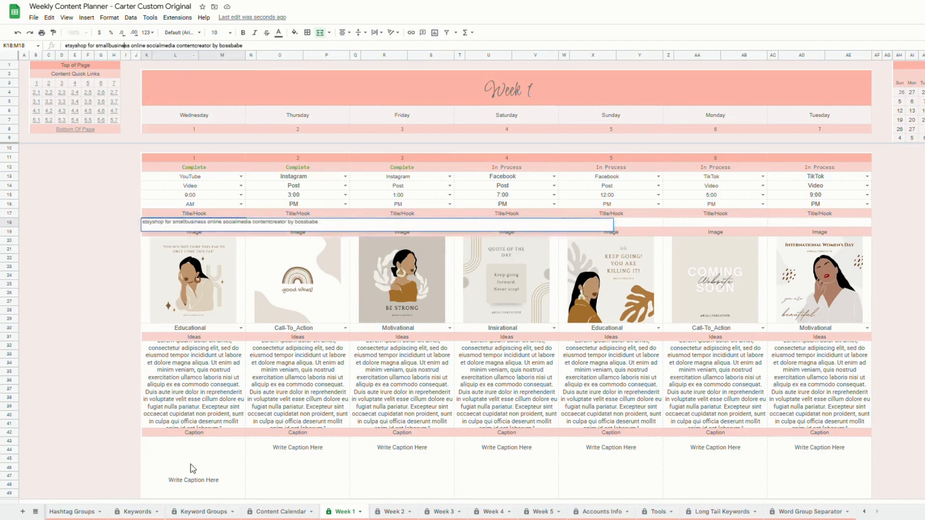
{"action": "left_click", "coordinate": [175, 466]}
{"action": "left_click_drag", "start_coordinate": [125, 47], "coordinate": [46, 50]}
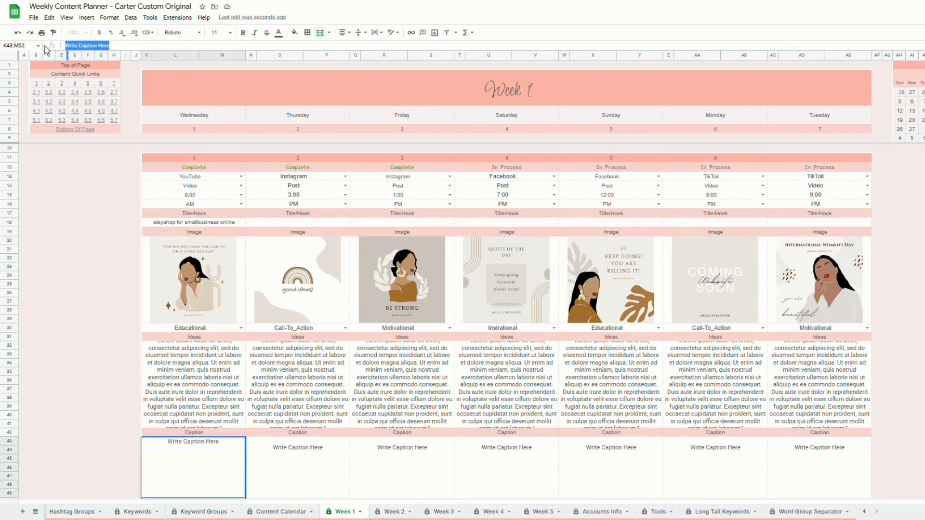
{"action": "key", "text": "ctrl+v"}
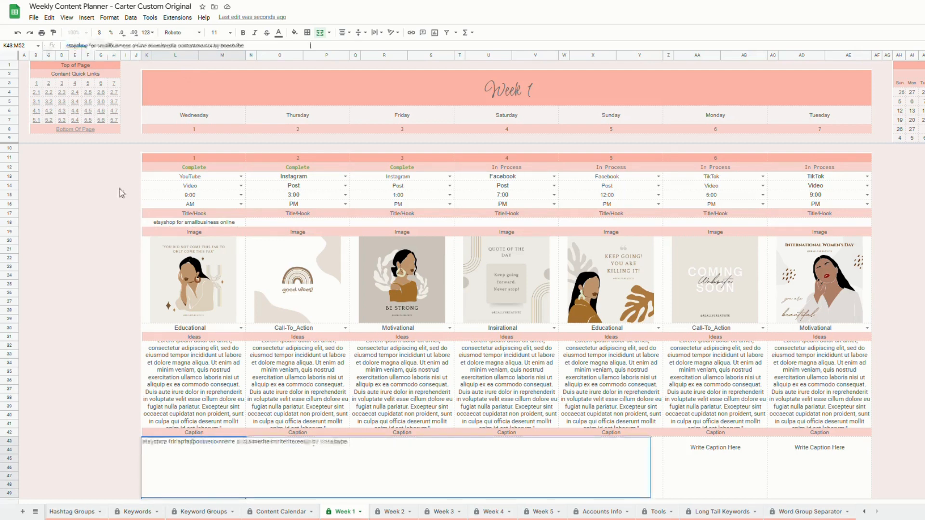
{"action": "scroll", "coordinate": [120, 192], "scroll_direction": "down", "scroll_amount": 1}
{"action": "left_click", "coordinate": [125, 416]}
{"action": "scroll", "coordinate": [205, 477], "scroll_direction": "up", "scroll_amount": 1}
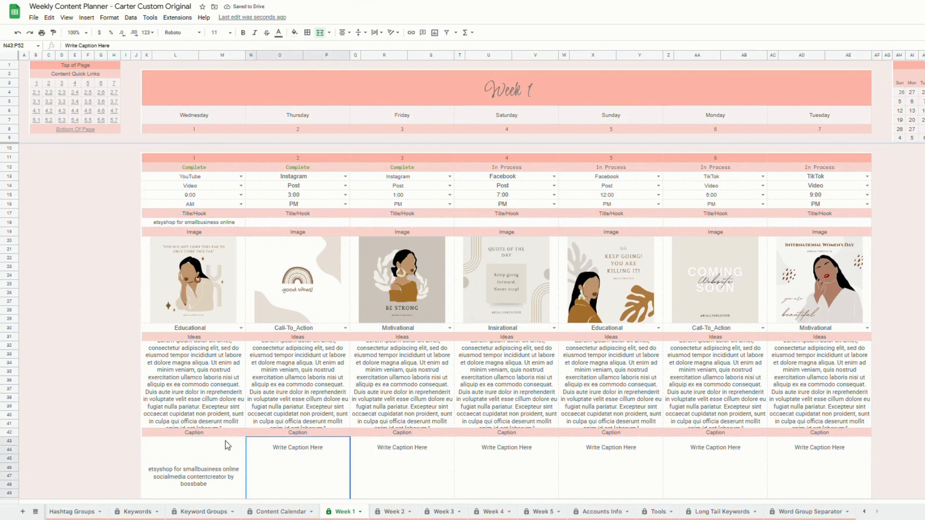
{"action": "left_click", "coordinate": [225, 442]}
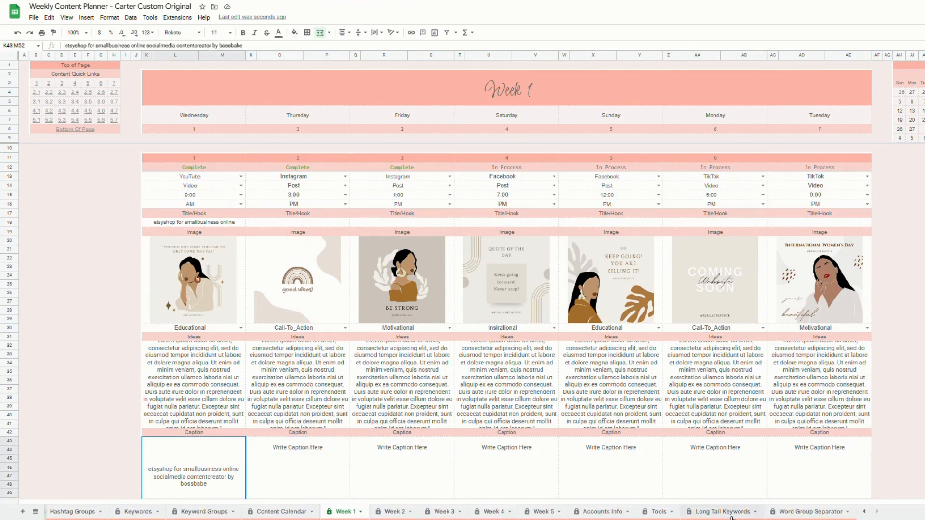
Step: Go to the Word Group Separator sheet and select the column 1 cell of Group 1
{"action": "left_click", "coordinate": [800, 512]}
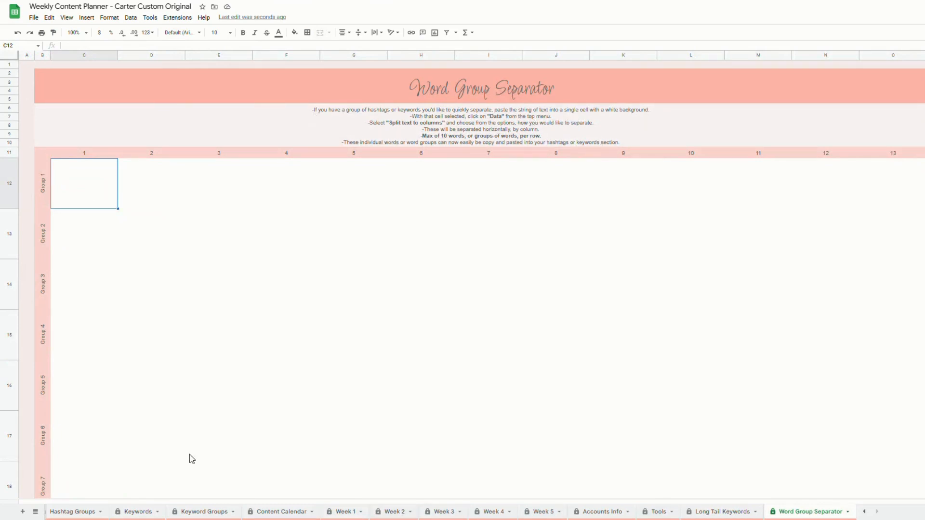
{"action": "left_click", "coordinate": [101, 47]}
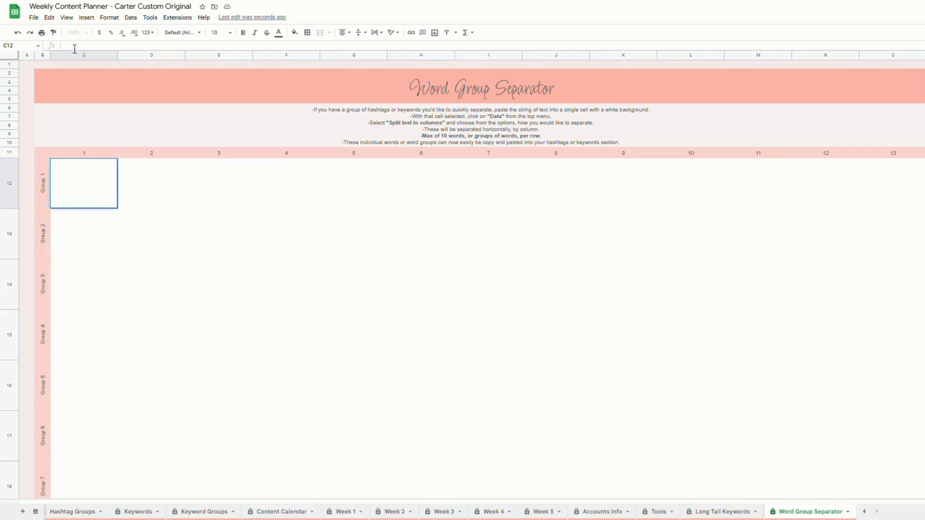
{"action": "left_click", "coordinate": [130, 188]}
{"action": "left_click", "coordinate": [91, 185]}
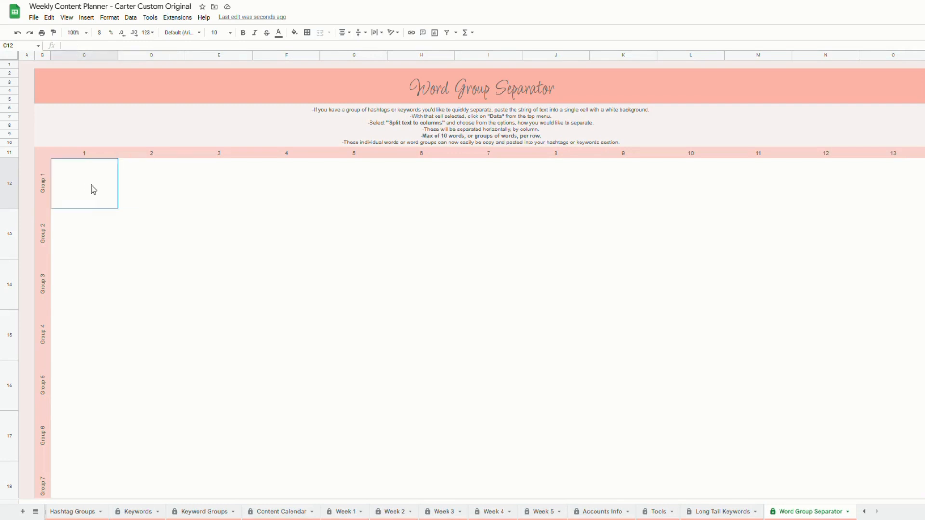
Step: Paste the copied phrase "etsyshop for smallbusiness online socialmedia contentcreator by bossbabe" as text into column 1 of Group 1
{"action": "key", "text": "ctrl+v"}
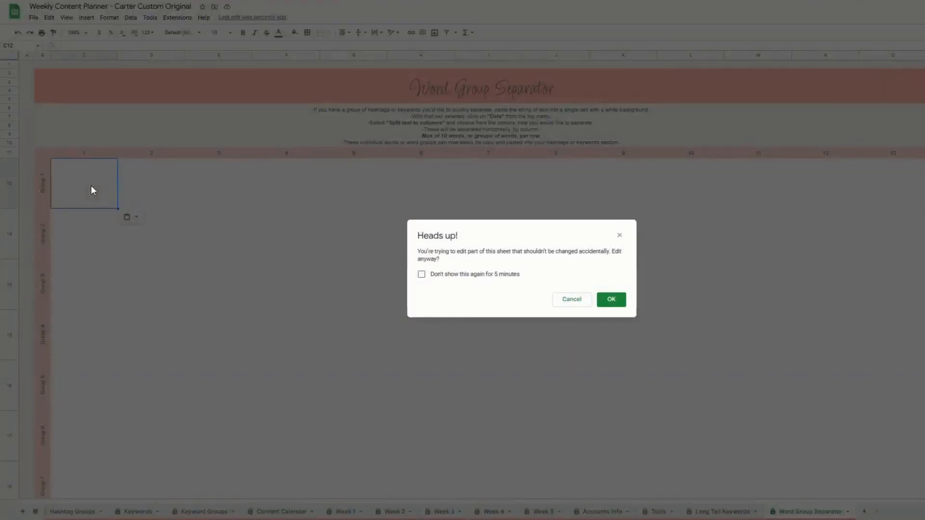
{"action": "left_click", "coordinate": [573, 300]}
{"action": "left_click", "coordinate": [127, 50]}
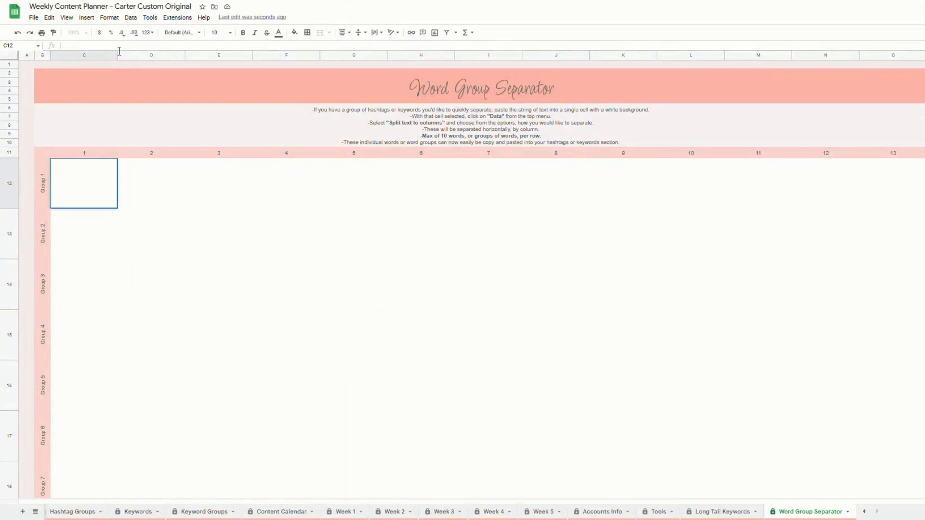
{"action": "type", "text": "etsyshop for smallbusiness online socialmedia contentcreator by bossbabe"}
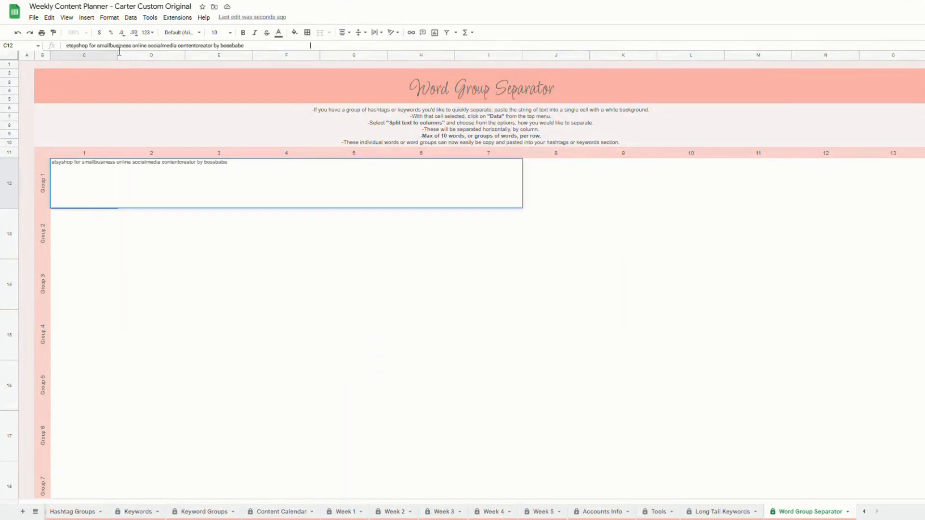
{"action": "left_click", "coordinate": [184, 295]}
{"action": "left_click", "coordinate": [91, 198]}
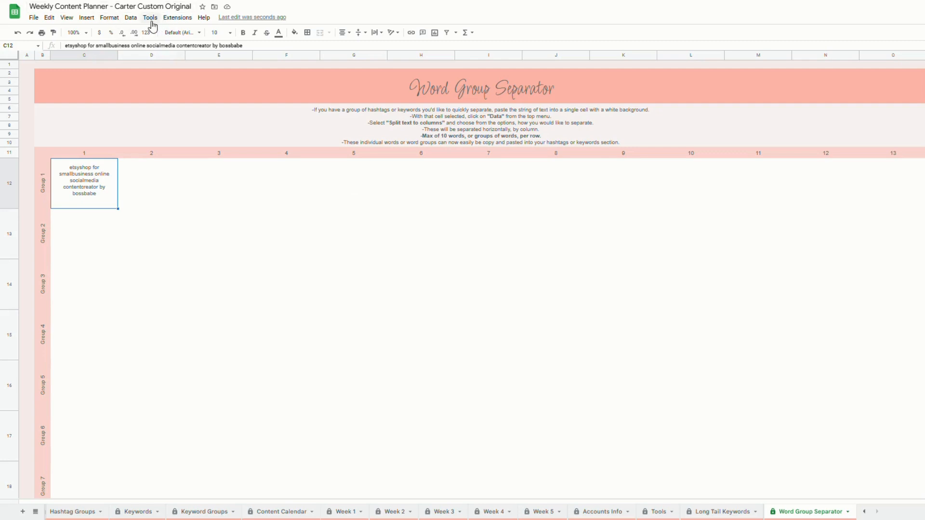
Step: Split the Group 1 phrase into columns and try Space as the separator
{"action": "left_click", "coordinate": [135, 19]}
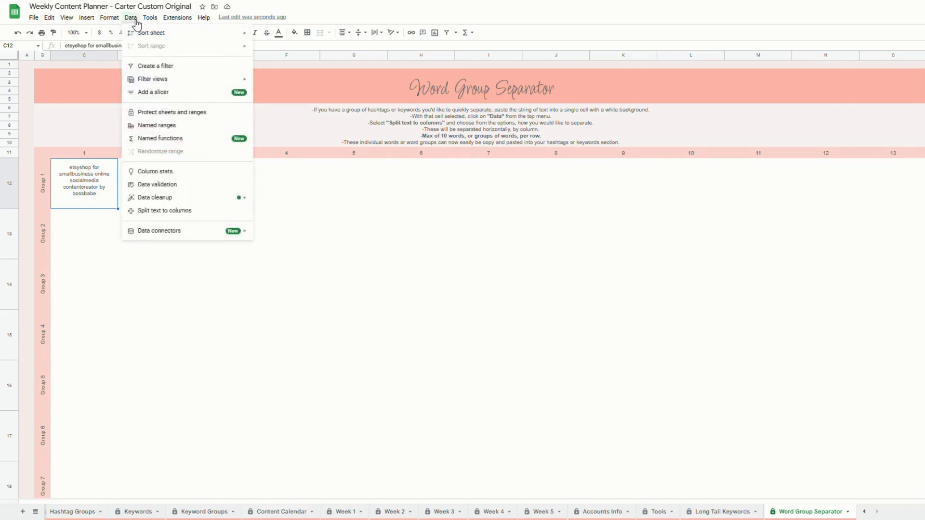
{"action": "left_click", "coordinate": [170, 215]}
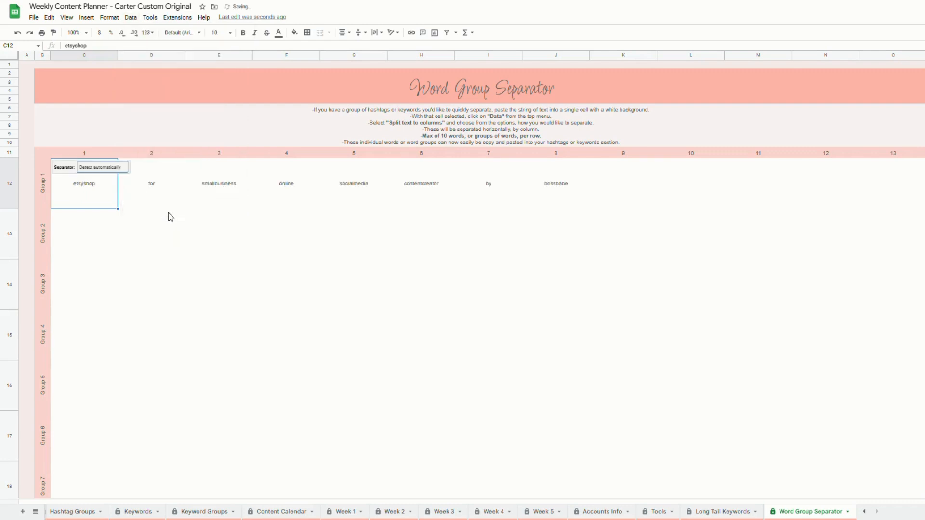
{"action": "left_click", "coordinate": [125, 168]}
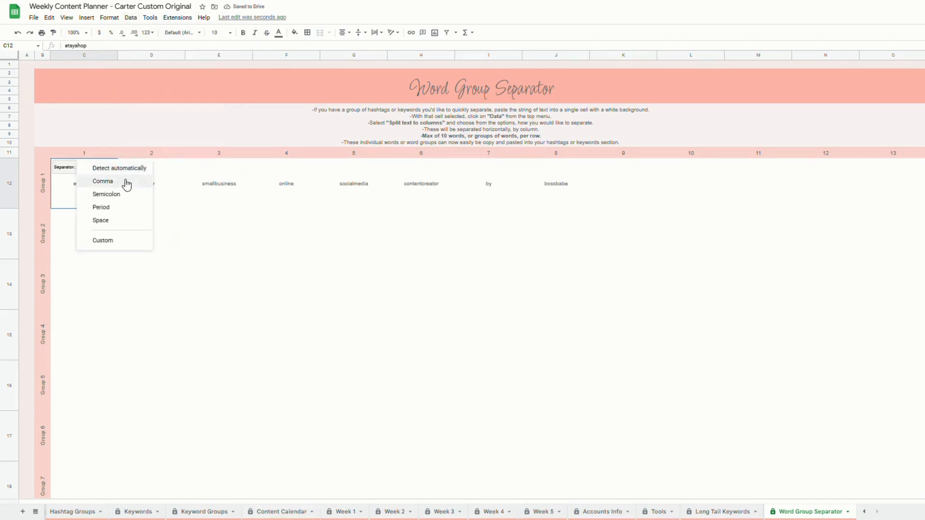
{"action": "left_click", "coordinate": [117, 221]}
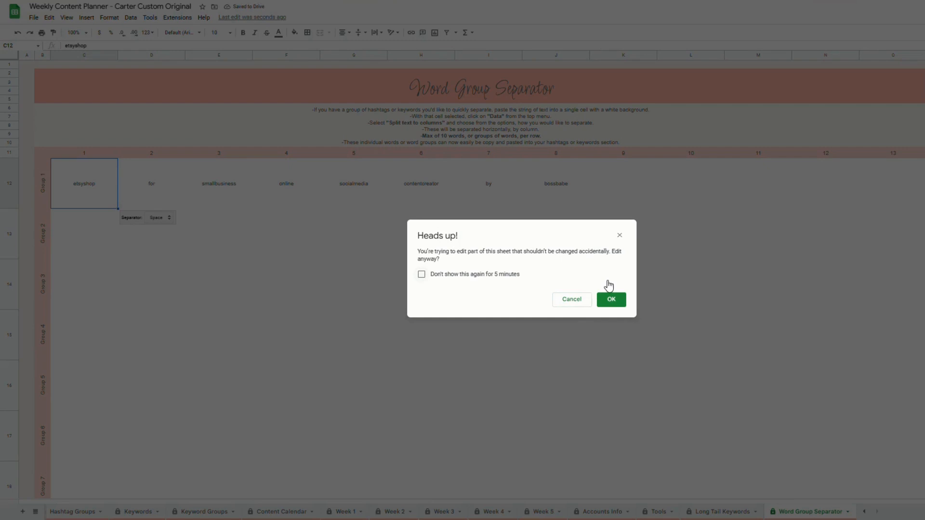
{"action": "left_click", "coordinate": [580, 300]}
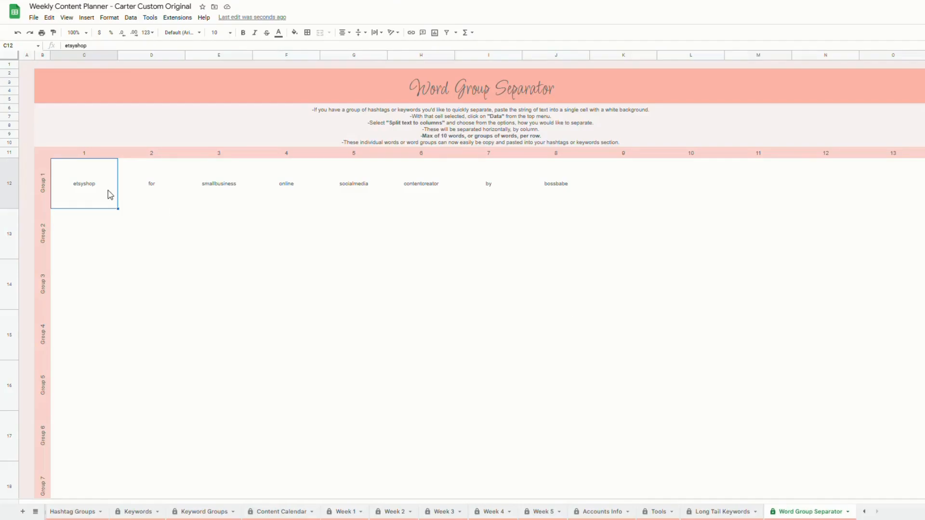
Step: Paste the phrase "etsyshop for smallbusiness online socialmedia contentcreator by bossbabe" as text into column 1 of Group 2
{"action": "left_click", "coordinate": [92, 226]}
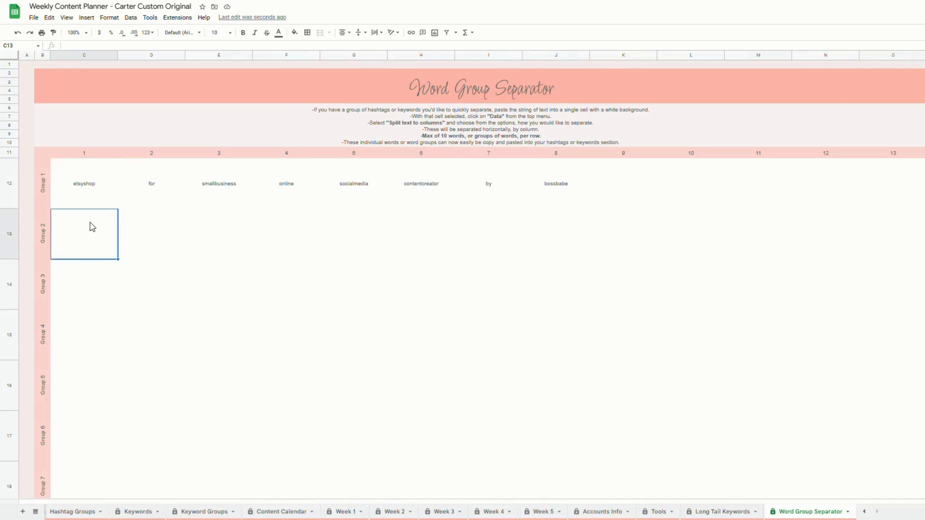
{"action": "left_click", "coordinate": [71, 47]}
{"action": "type", "text": "etsyshop for smallbusiness online socialmedia contentcreator by bossbabe"}
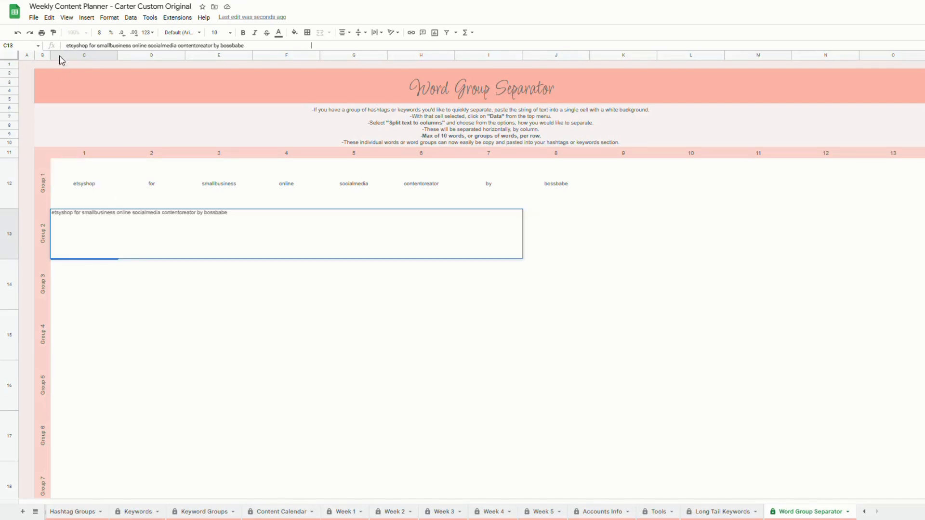
{"action": "left_click", "coordinate": [120, 305]}
{"action": "left_click", "coordinate": [91, 250]}
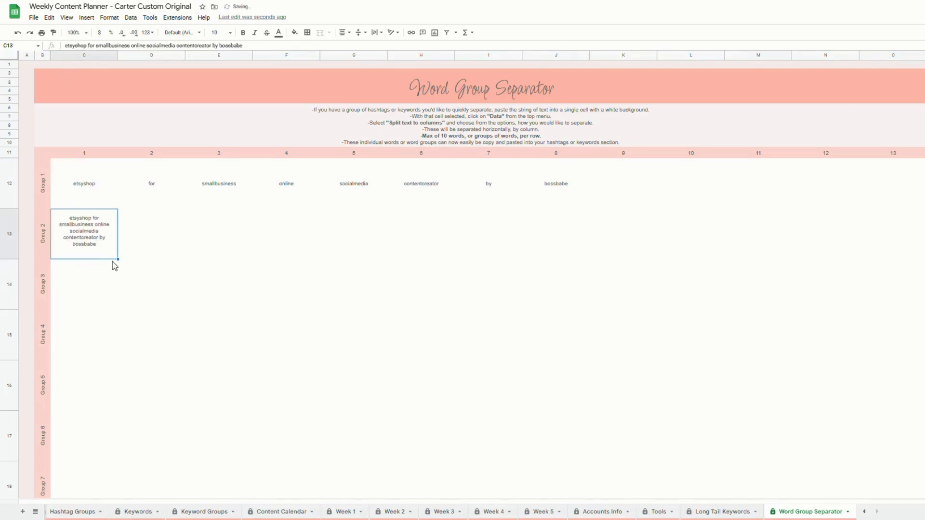
Step: Split the Group 2 phrase into columns and try Period as the separator
{"action": "left_click", "coordinate": [130, 17]}
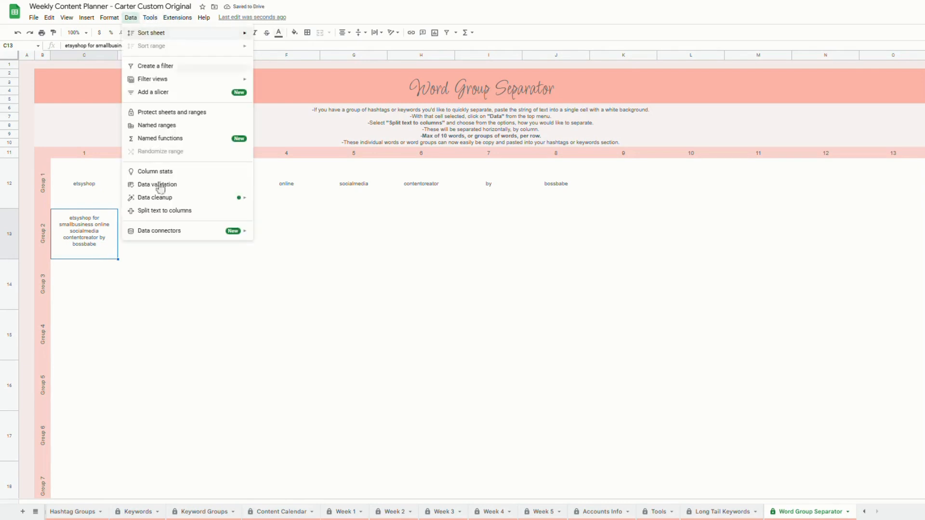
{"action": "left_click", "coordinate": [165, 215]}
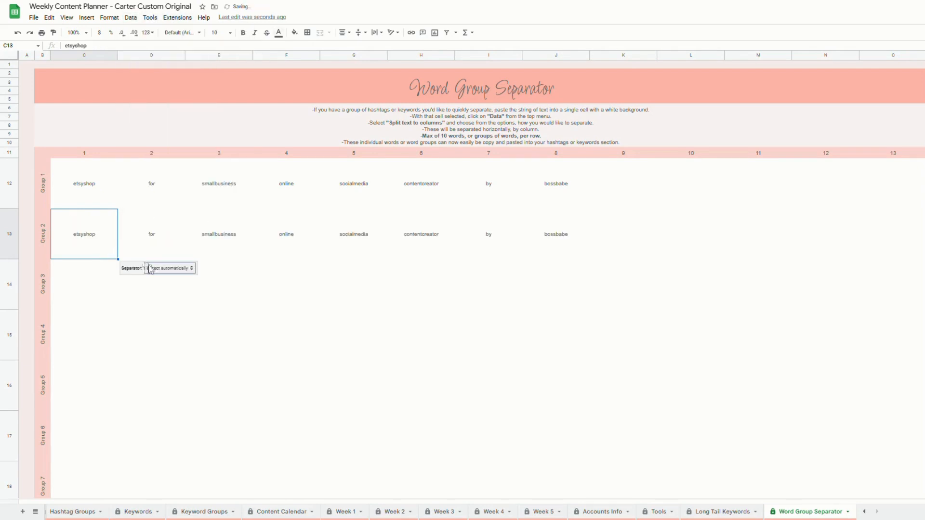
{"action": "left_click", "coordinate": [193, 272]}
{"action": "left_click", "coordinate": [186, 309]}
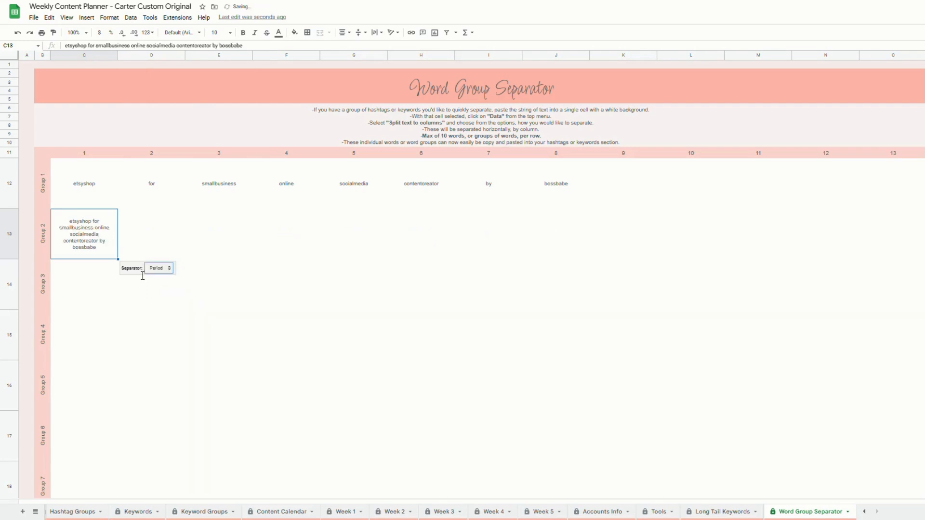
Step: Set the separator for the Group 2 phrase to Detect automatically
{"action": "left_click", "coordinate": [169, 272]}
{"action": "left_click", "coordinate": [187, 257]}
{"action": "left_click", "coordinate": [173, 273]}
{"action": "left_click", "coordinate": [171, 255]}
{"action": "left_click", "coordinate": [172, 270]}
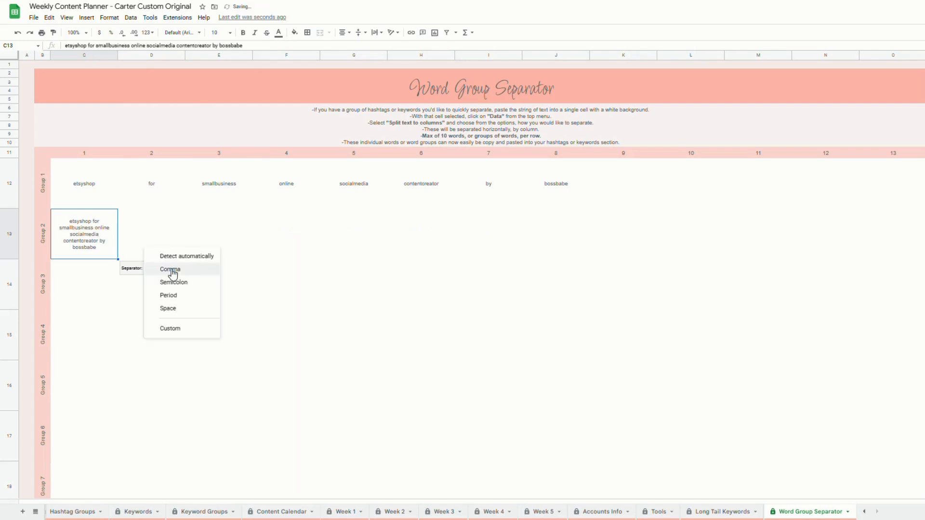
{"action": "left_click", "coordinate": [194, 256]}
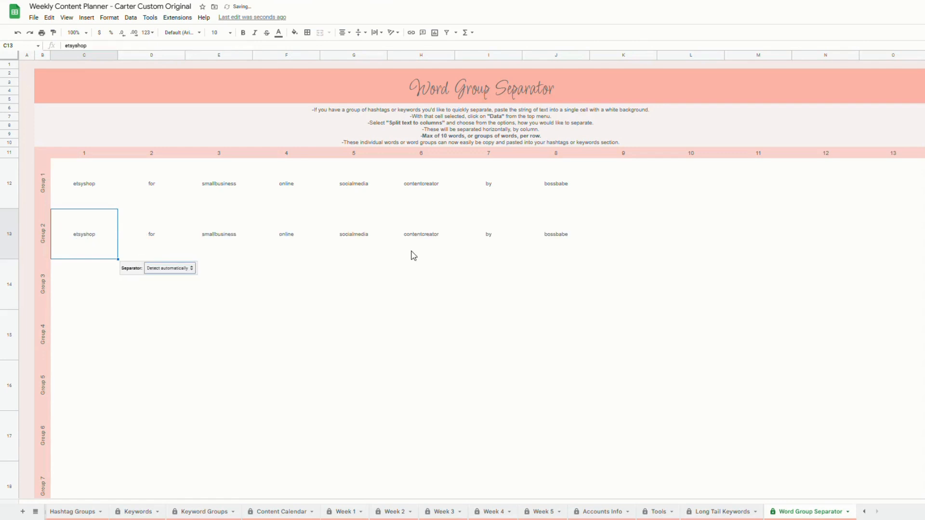
Step: Go through the separated words of Group 2 one by one, from column 8 back to column 1
{"action": "left_click", "coordinate": [572, 237]}
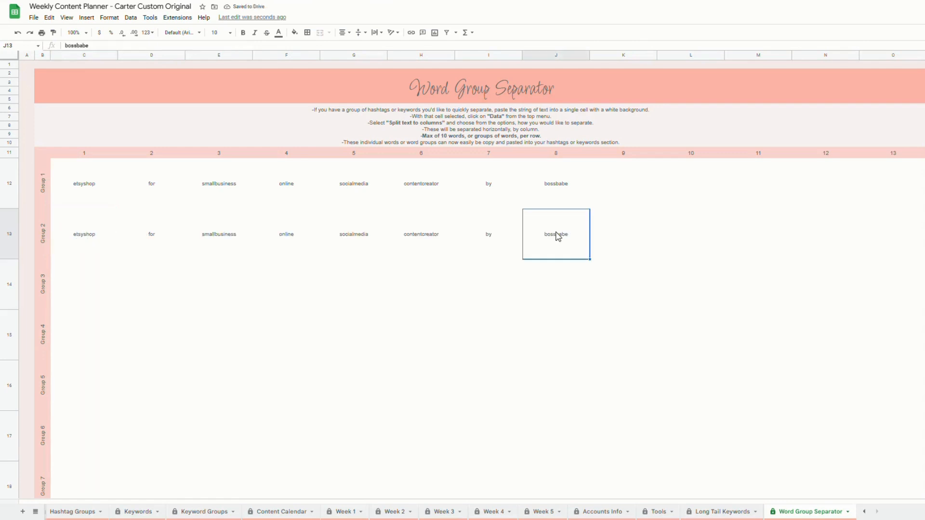
{"action": "left_click", "coordinate": [451, 239]}
{"action": "left_click", "coordinate": [352, 241]}
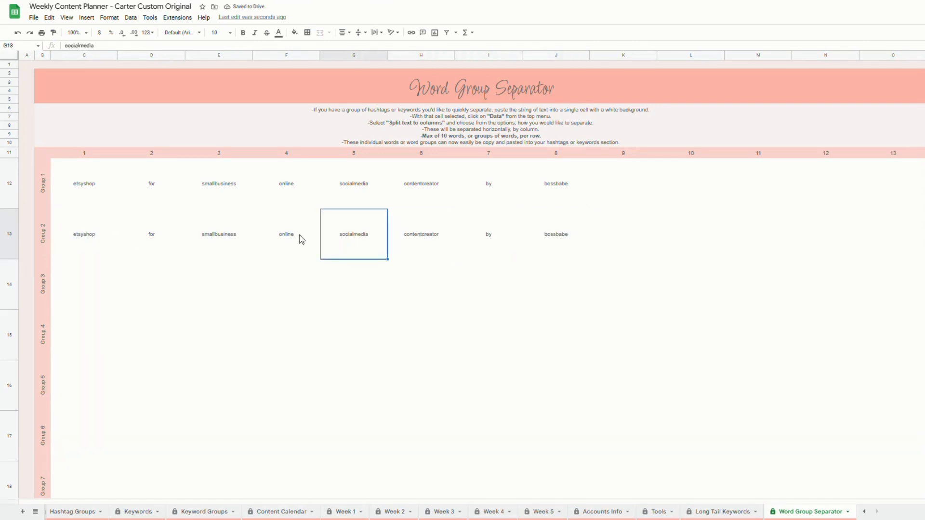
{"action": "left_click", "coordinate": [299, 240]}
{"action": "left_click", "coordinate": [199, 242]}
{"action": "left_click", "coordinate": [144, 241]}
{"action": "left_click", "coordinate": [83, 239]}
{"action": "double_click", "coordinate": [86, 242]}
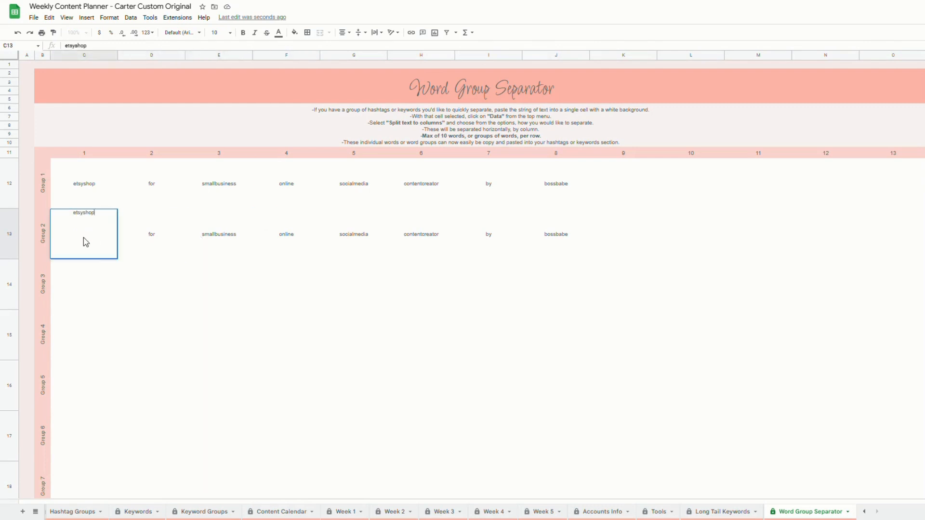
Step: View the Keywords sheet and the Hashtags sheet as places to put the separated words
{"action": "left_click", "coordinate": [139, 512]}
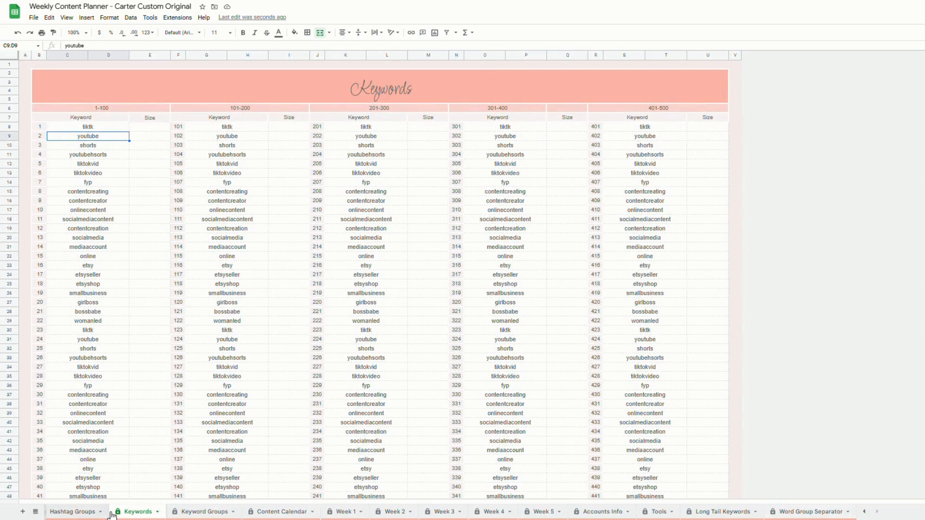
{"action": "scroll", "coordinate": [107, 515], "scroll_direction": "up", "scroll_amount": 4}
{"action": "left_click", "coordinate": [173, 512]}
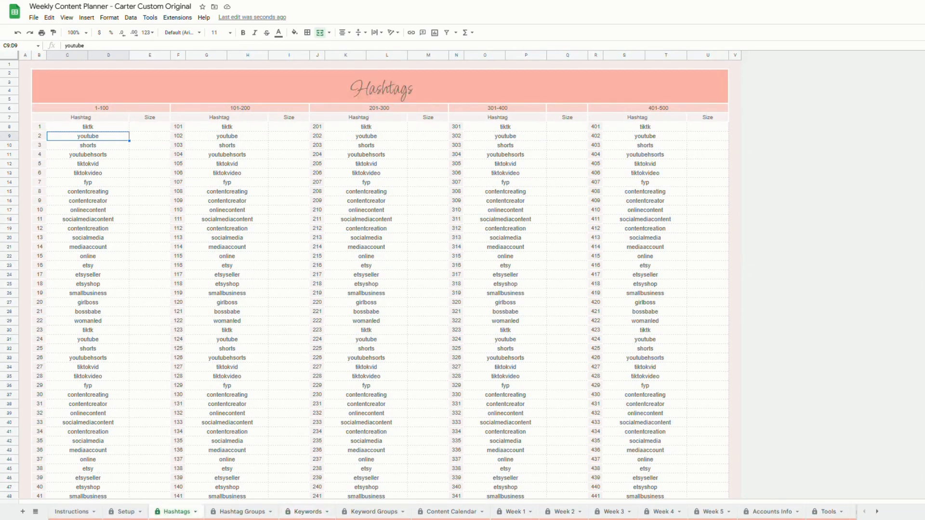
{"action": "scroll", "coordinate": [813, 517], "scroll_direction": "down", "scroll_amount": 3}
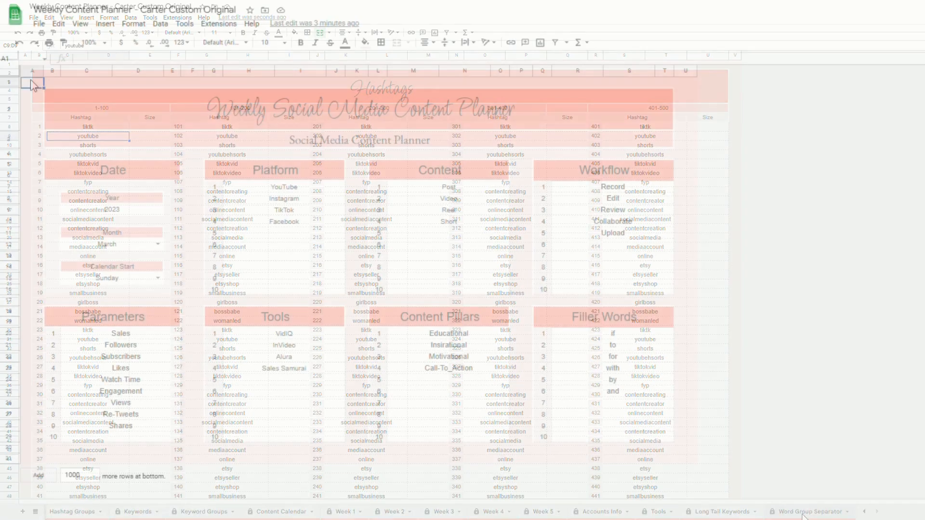